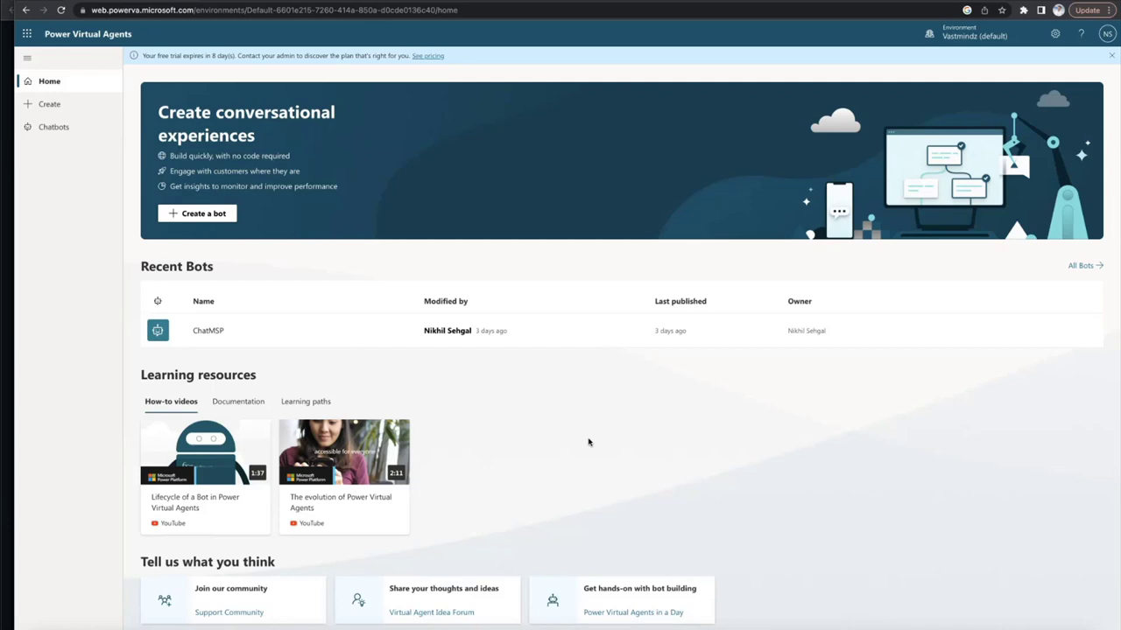
Create a chatbot built for production, named BotTest4, with English as its language
scroll(588, 443, "down", 1)
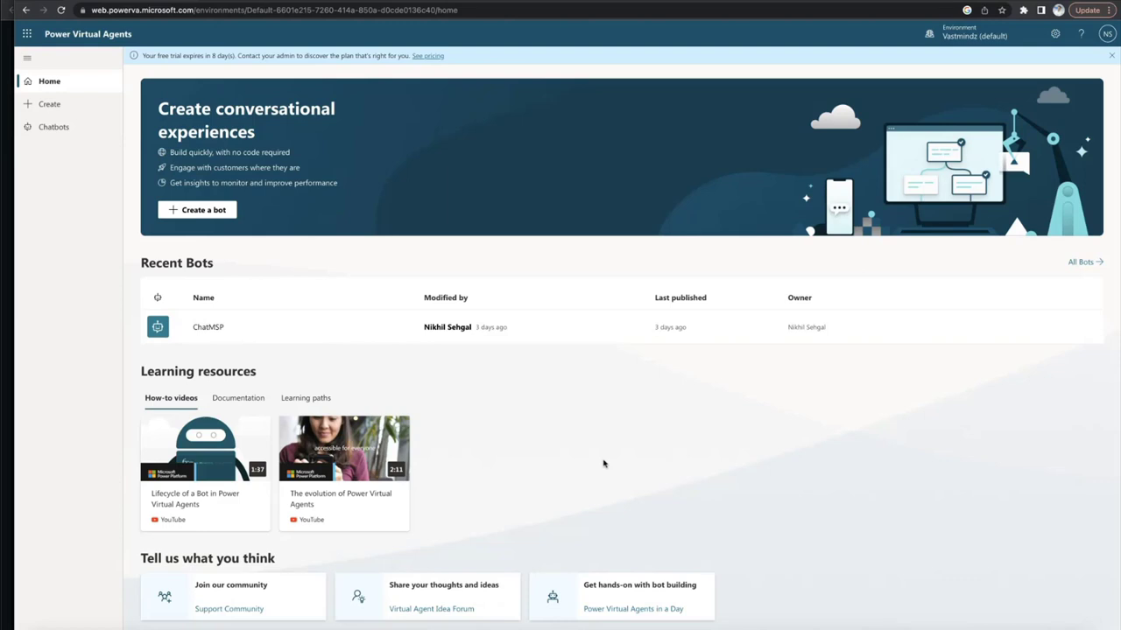
left_click(50, 104)
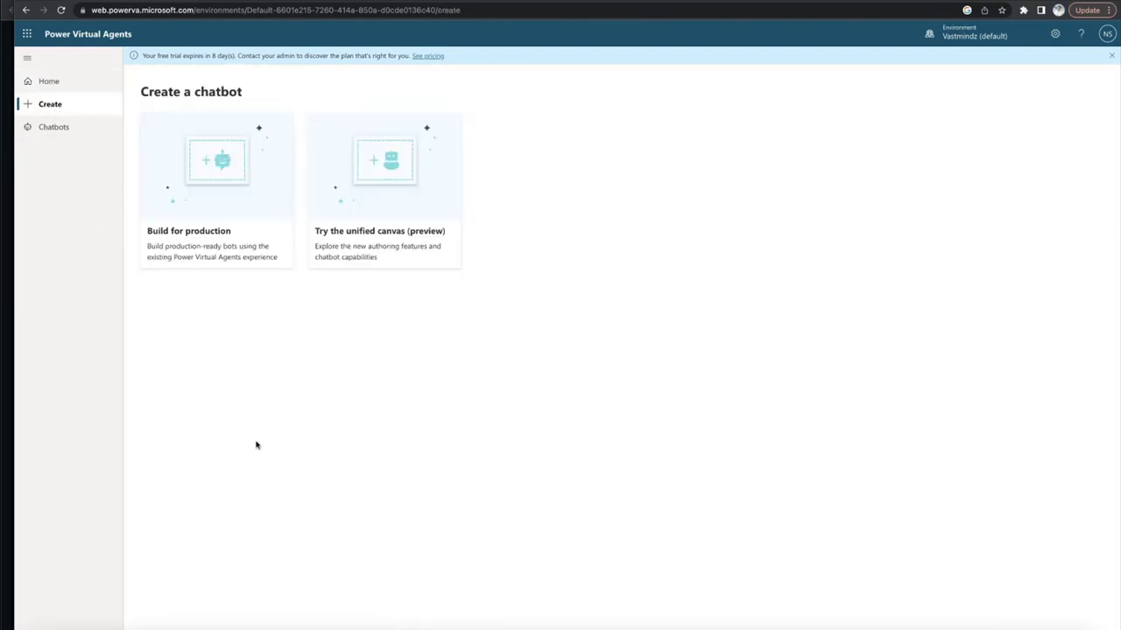
left_click(226, 163)
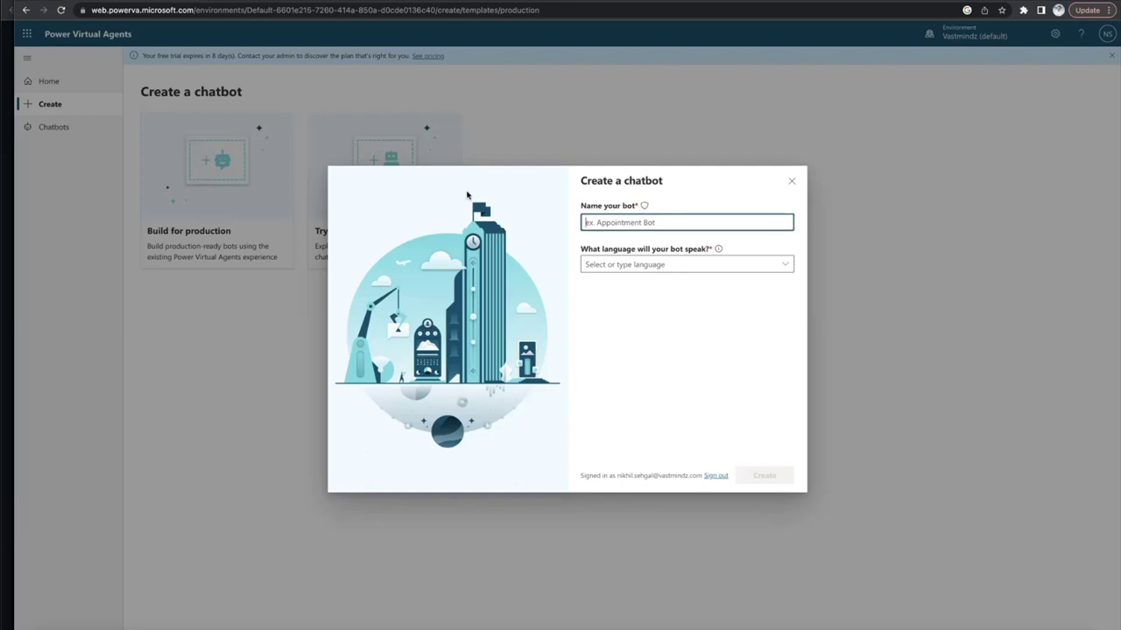
type("BotTest4")
left_click(648, 264)
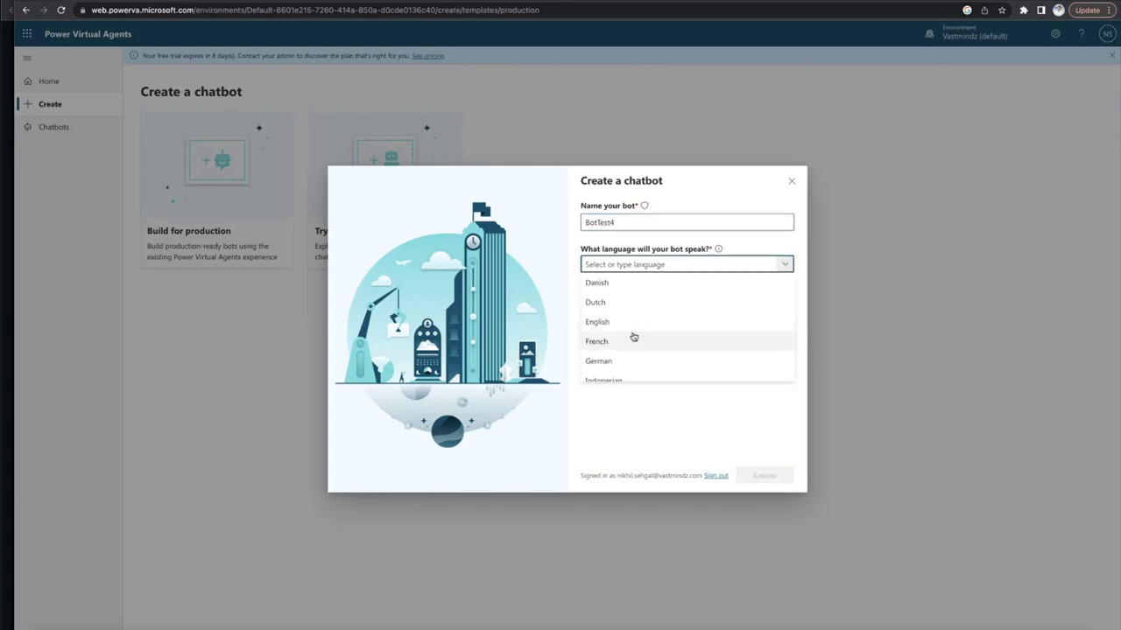
left_click(636, 322)
left_click(763, 476)
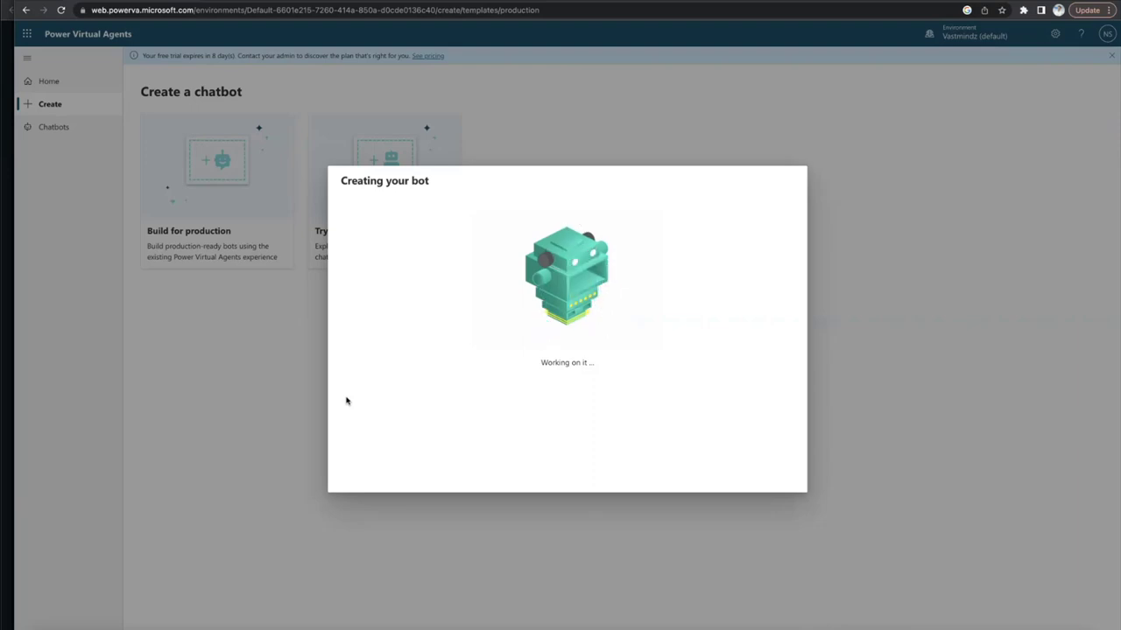
left_click(158, 11)
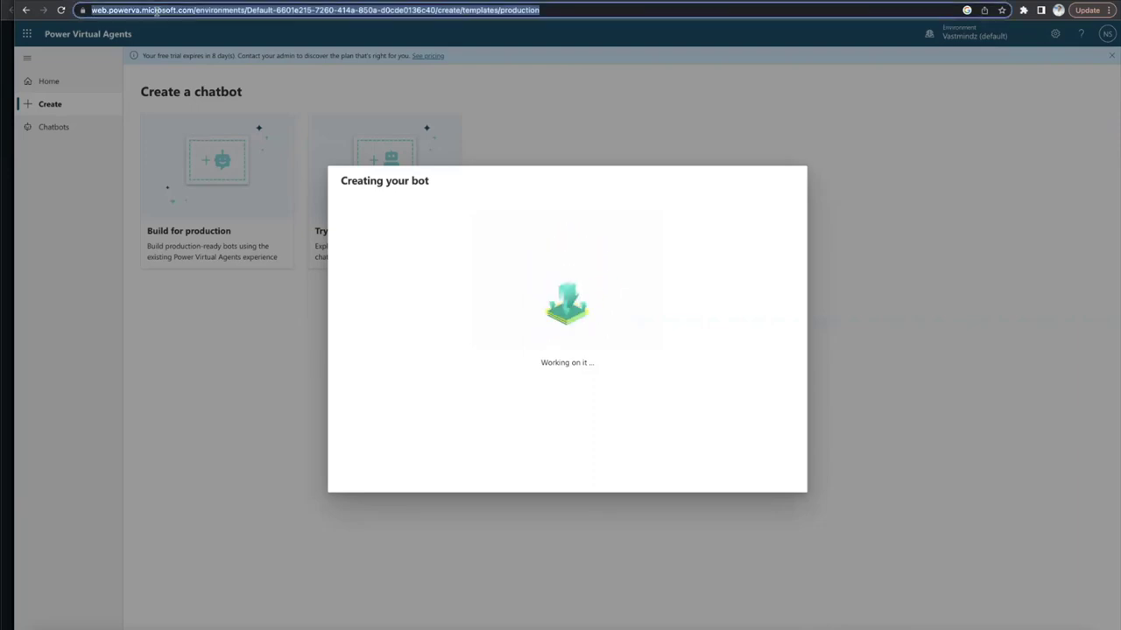
left_click(203, 11)
left_click_drag(218, 10, 91, 11)
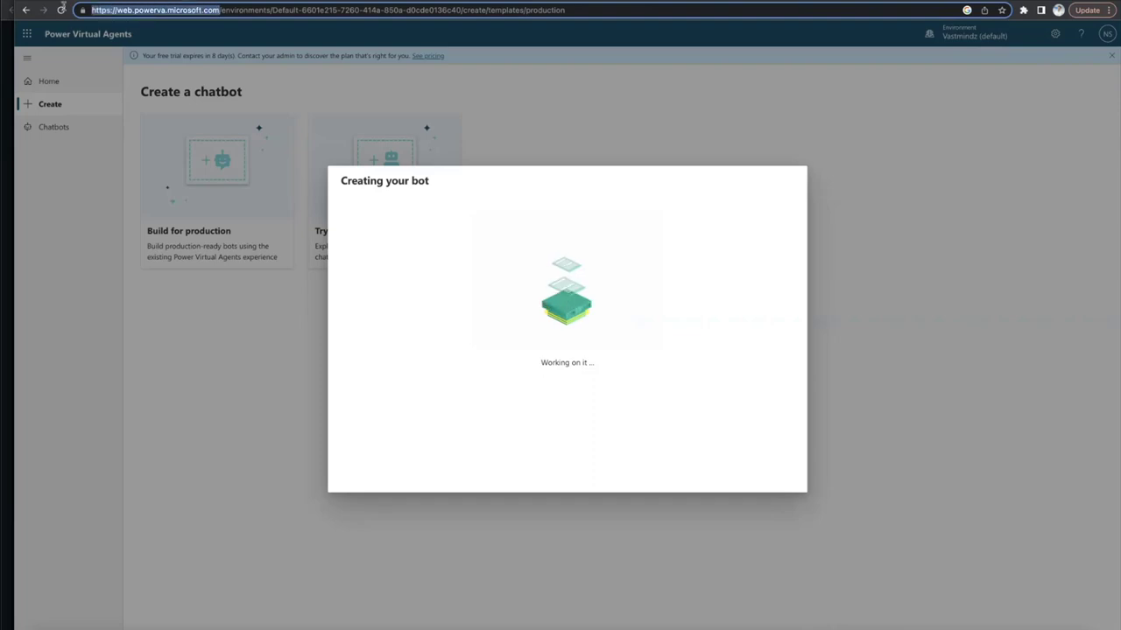
key("super+Tab")
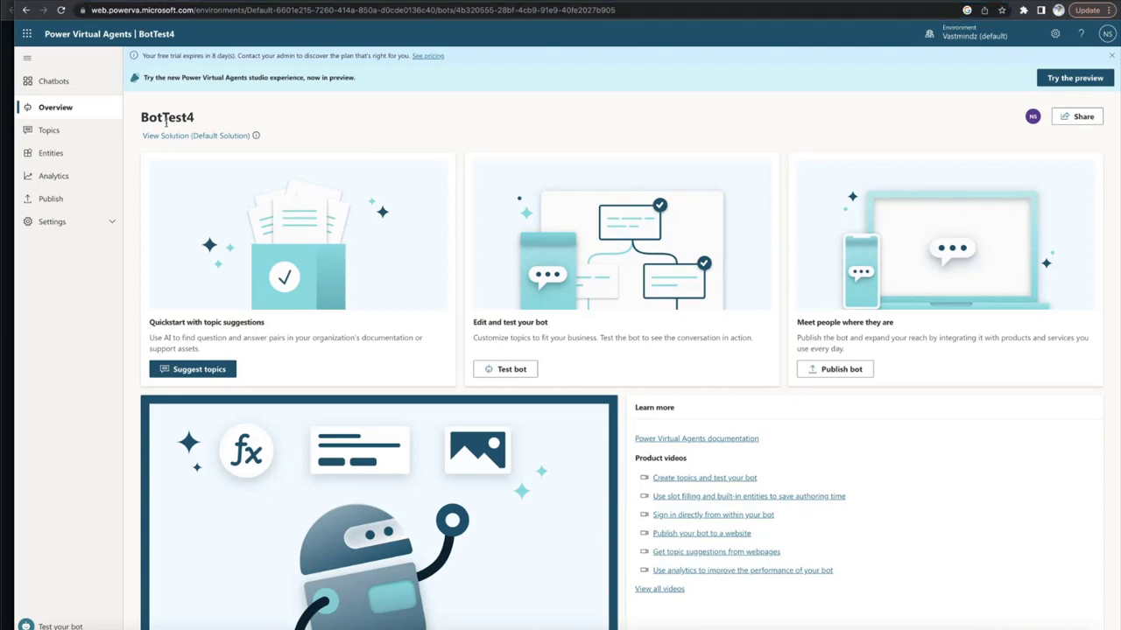
Open BotTest4's Greeting topic and look through its trigger phrases and message nodes
left_click(48, 130)
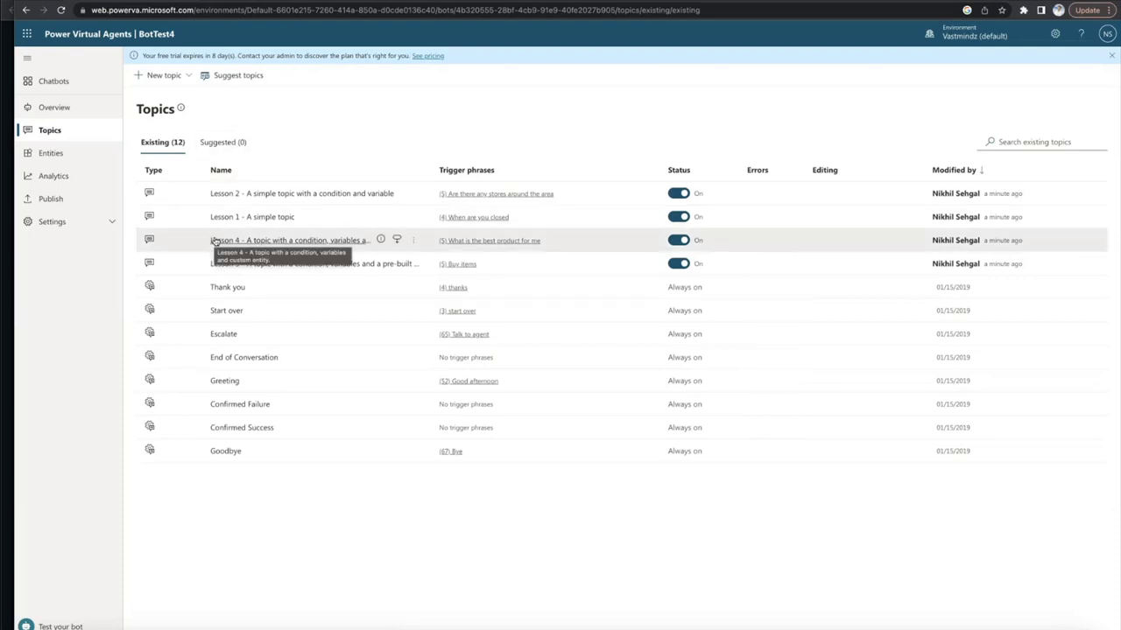
left_click(76, 114)
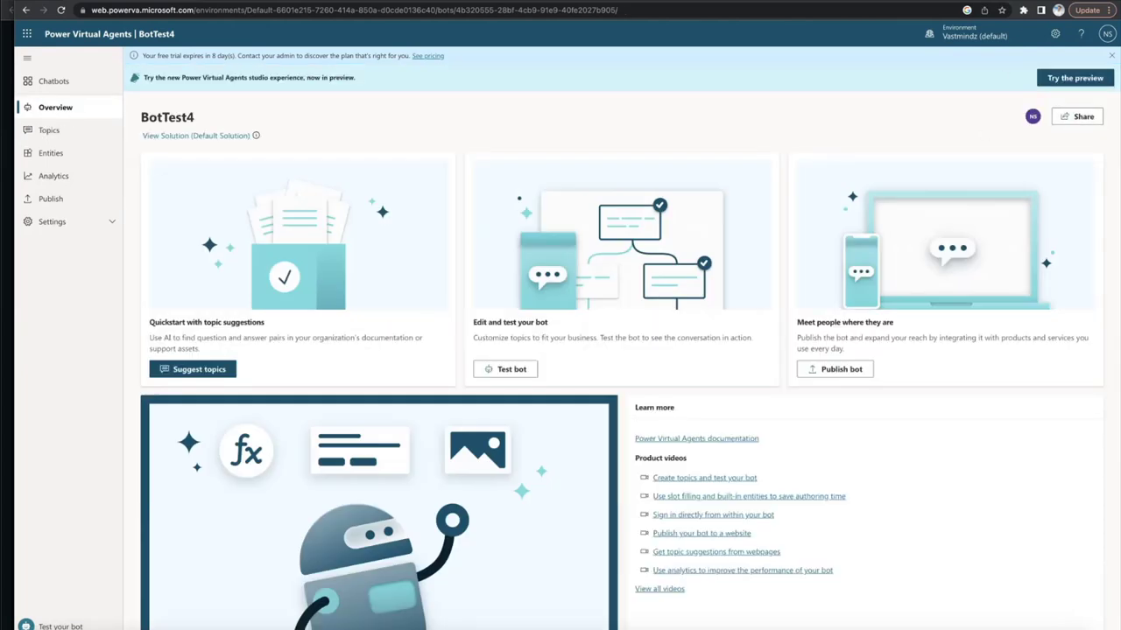
left_click(49, 130)
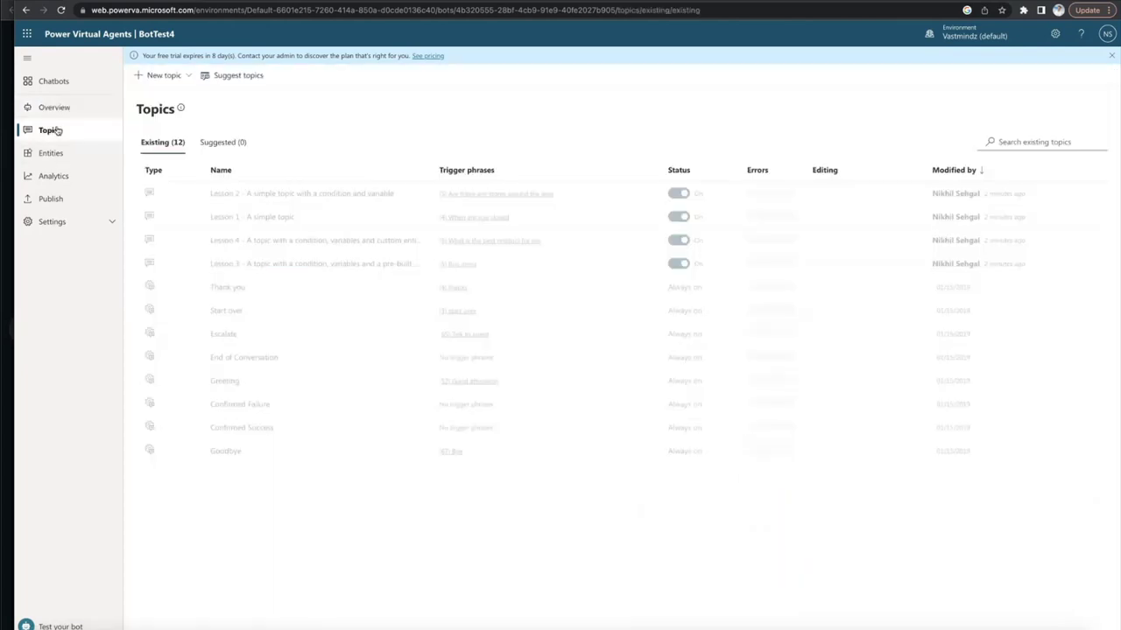
left_click(226, 382)
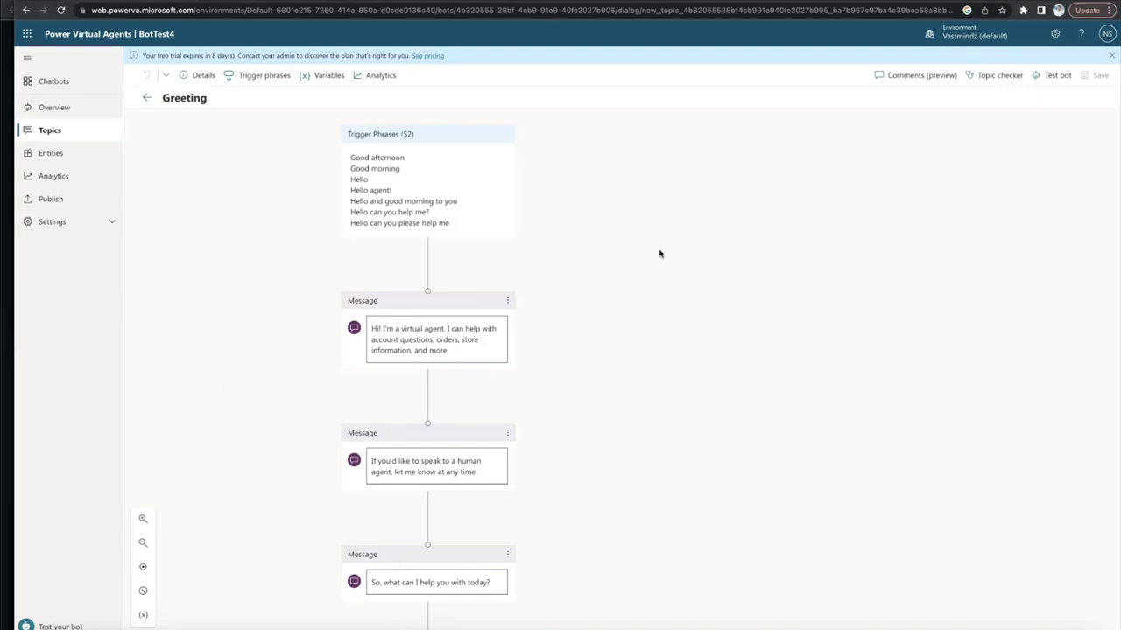
scroll(408, 270, "down", 5)
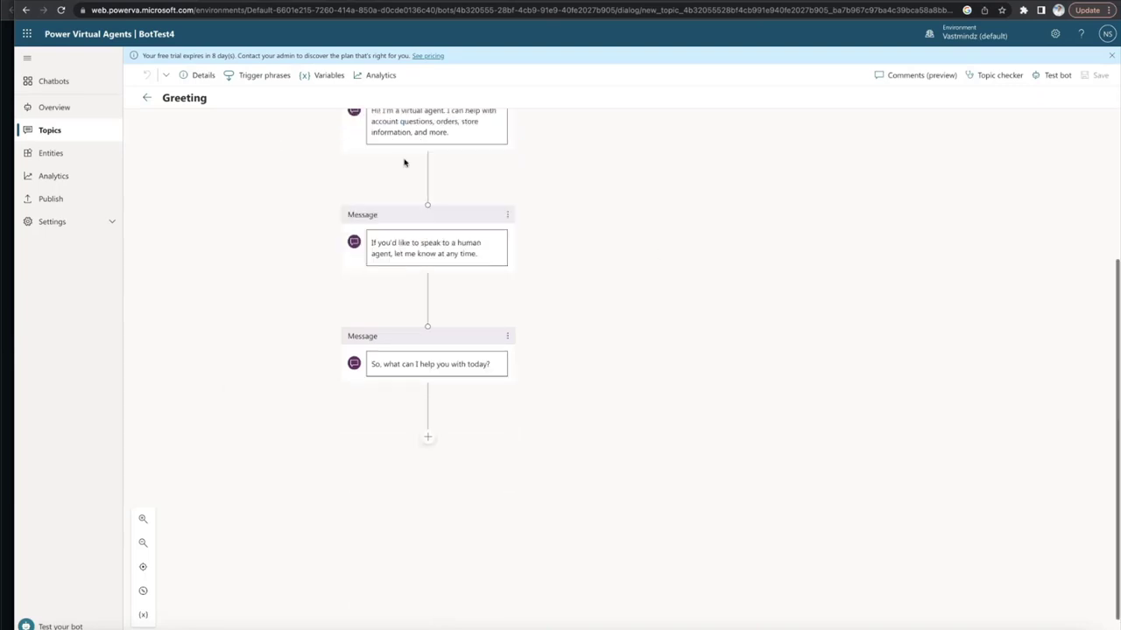
scroll(566, 371, "up", 5)
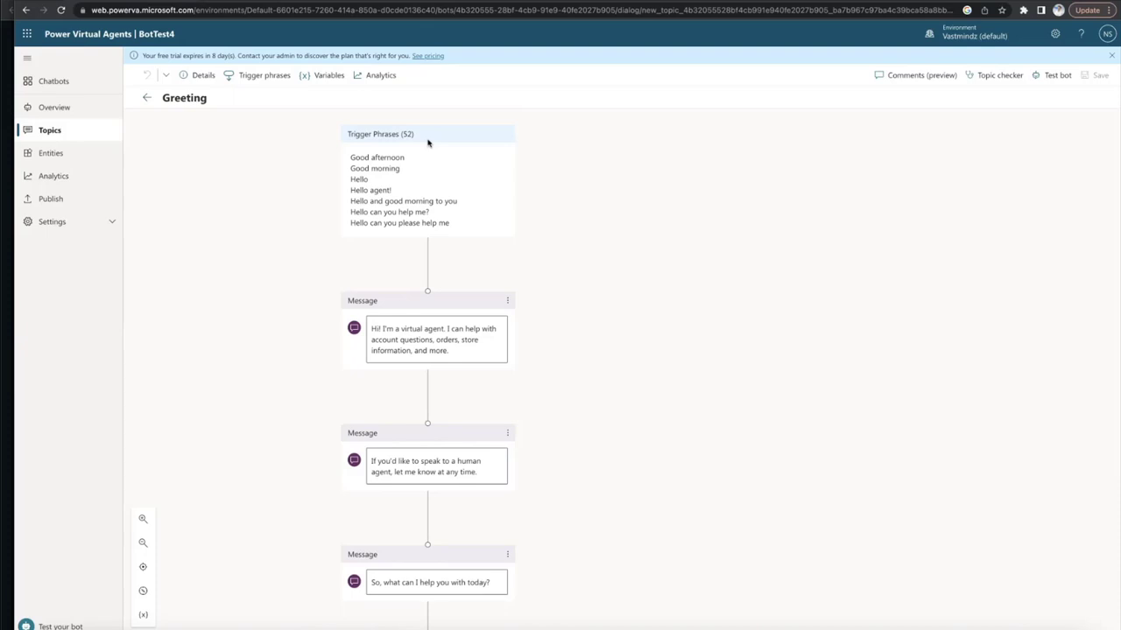
Test the bot with the message "Hello" and follow the conversation path through the Greeting topic
left_click(1062, 78)
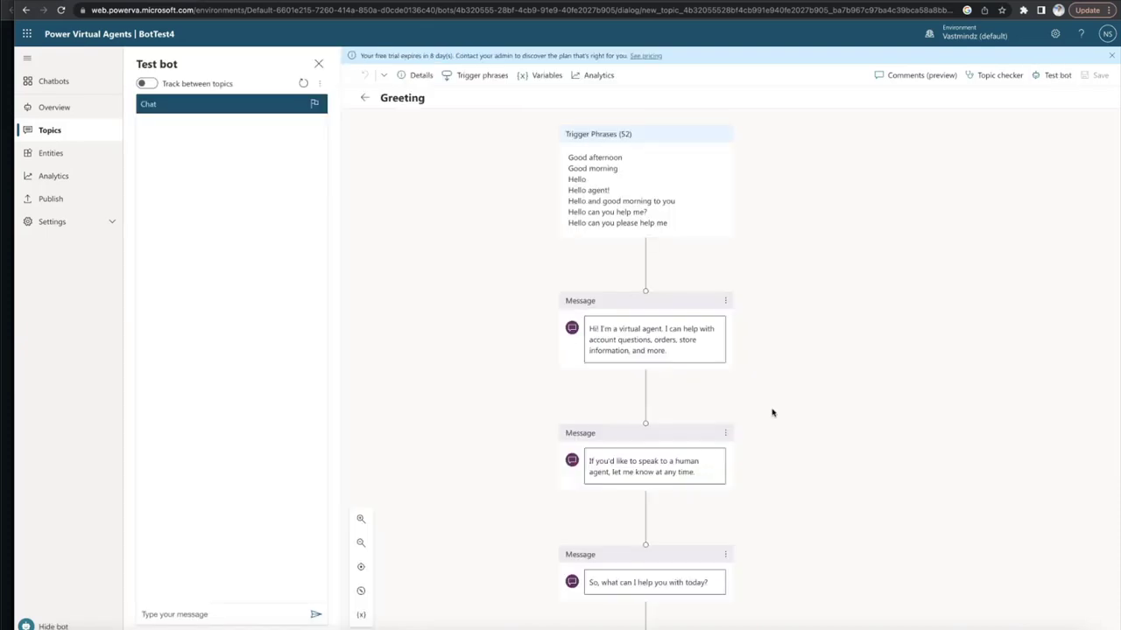
left_click(209, 613)
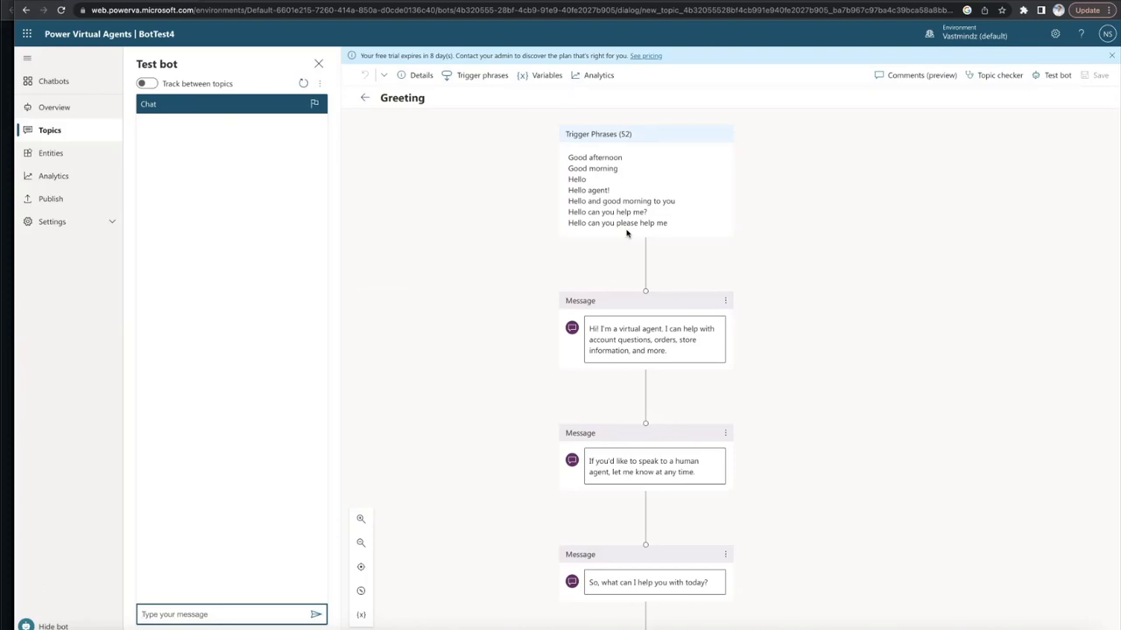
type("Hello")
key("Return")
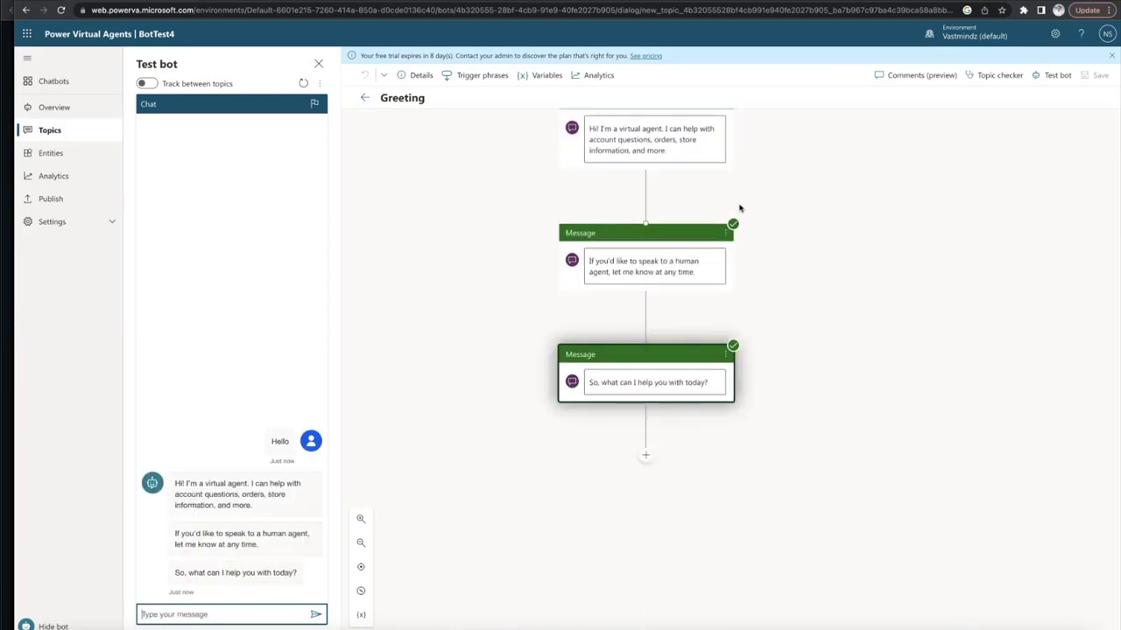
scroll(739, 209, "up", 3)
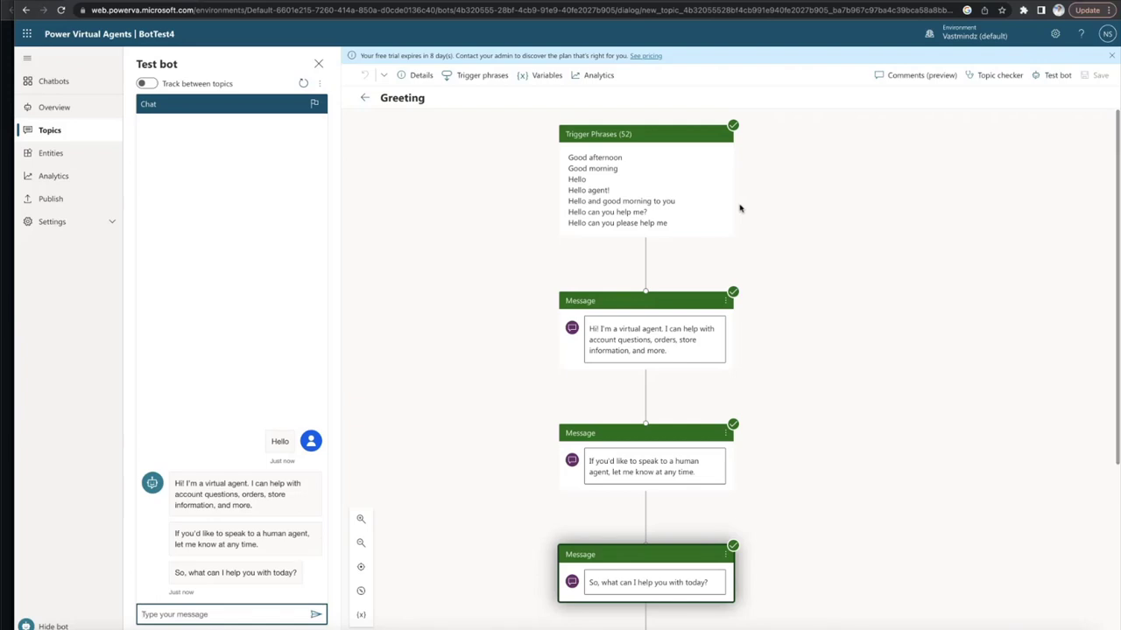
scroll(490, 453, "down", 2)
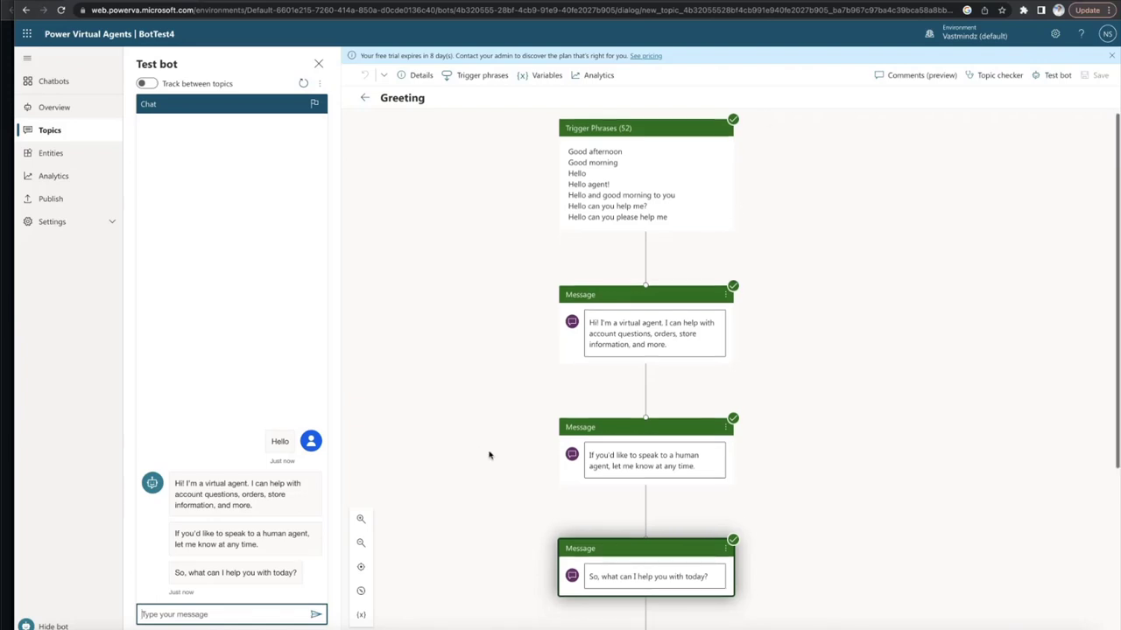
scroll(455, 376, "up", 2)
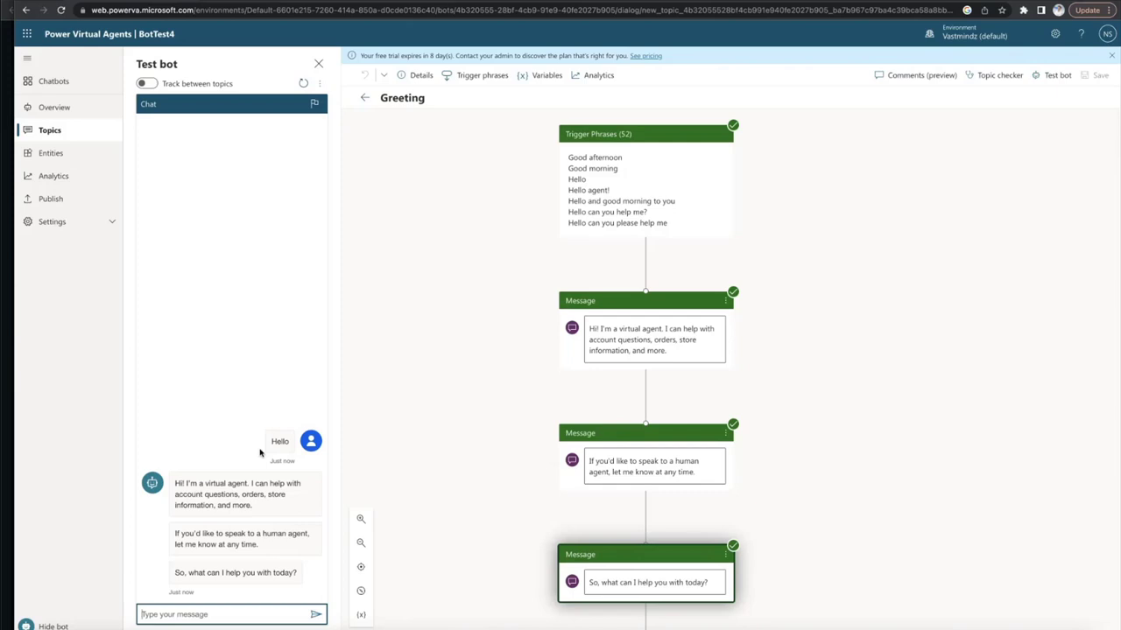
Change the Greeting topic's first message to "Hi! I'm a super intelligent BOT, and I can do anything" and save the topic
left_click_drag(668, 351, 618, 331)
type("su")
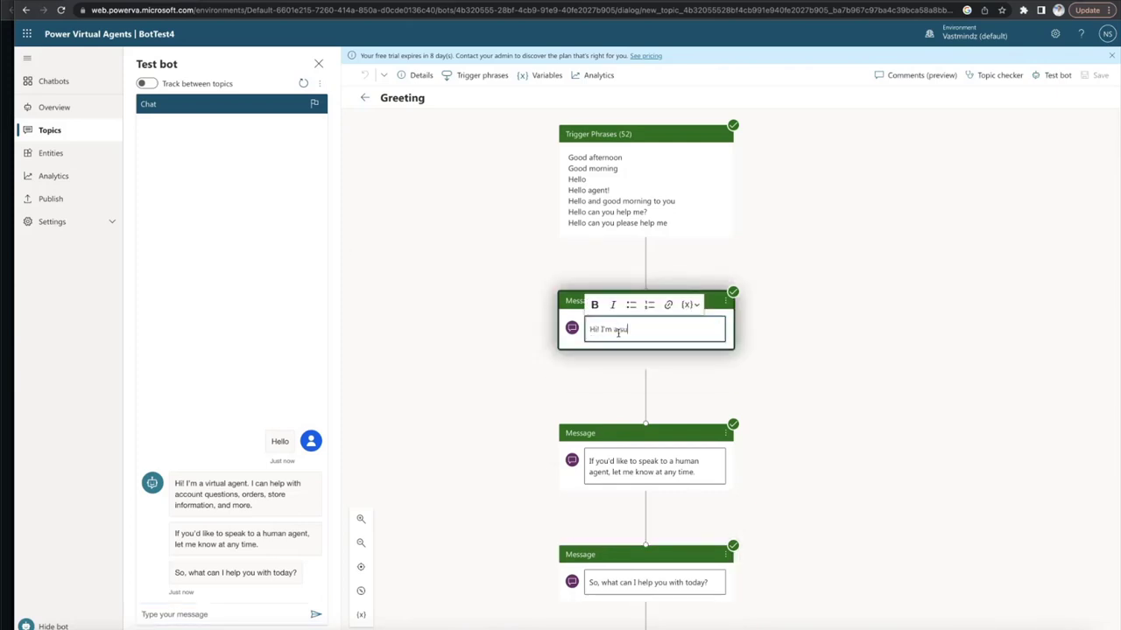
type("per intelligent BOT, and I can do anything")
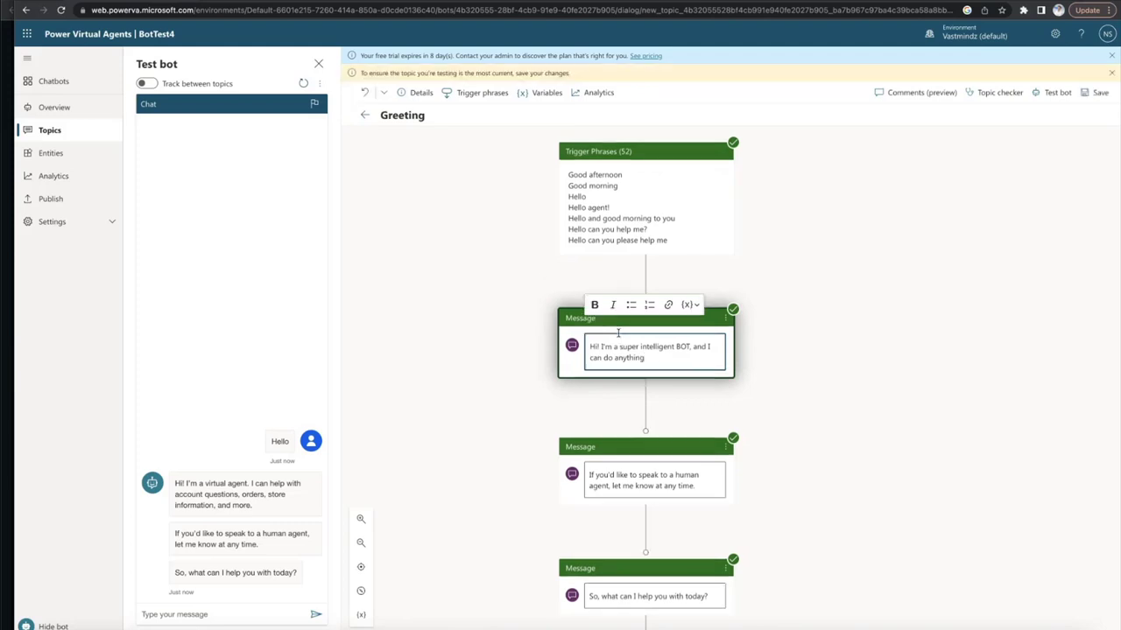
left_click(1094, 94)
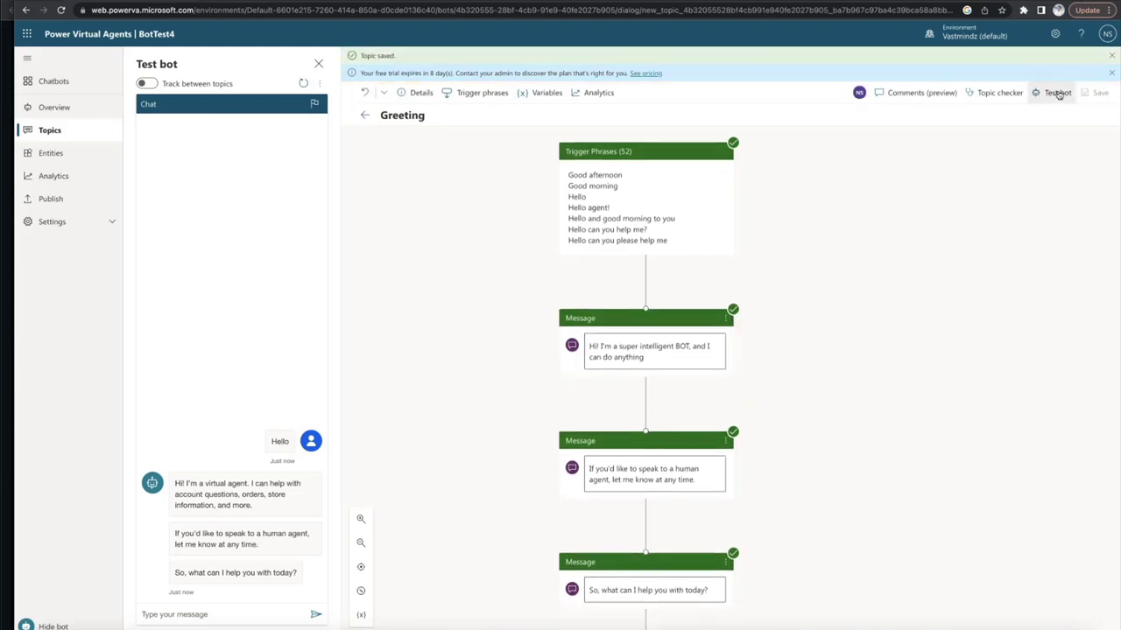
Restart the test chat, send "hello" and check the bot's first reply against its node in the Greeting topic
left_click(1056, 92)
left_click(1056, 92)
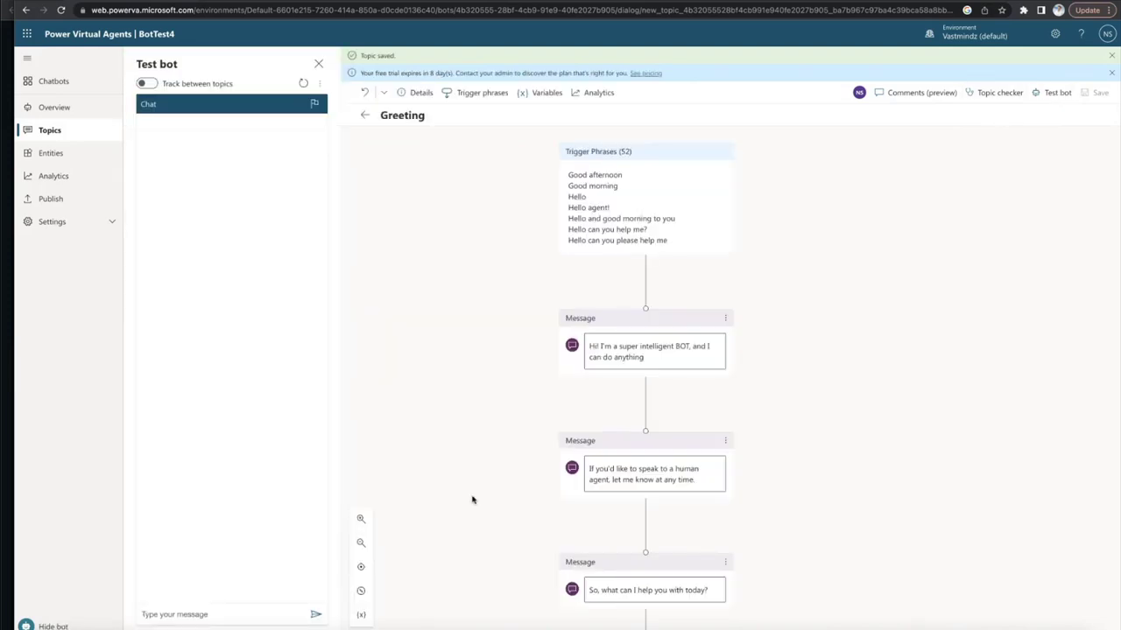
left_click(205, 615)
type("hello")
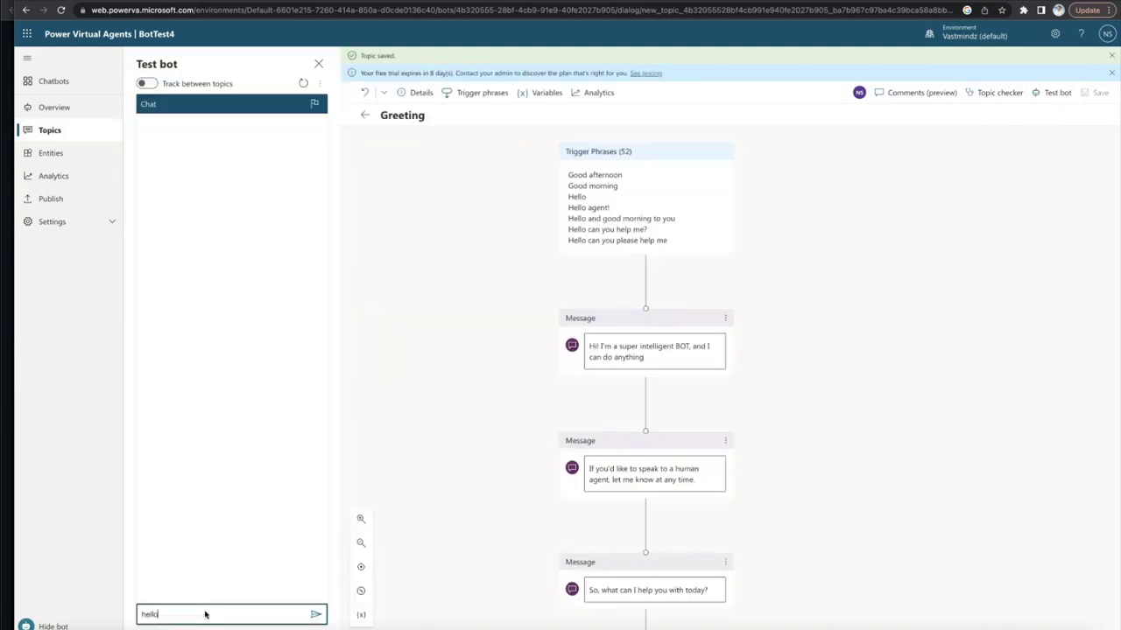
key("Return")
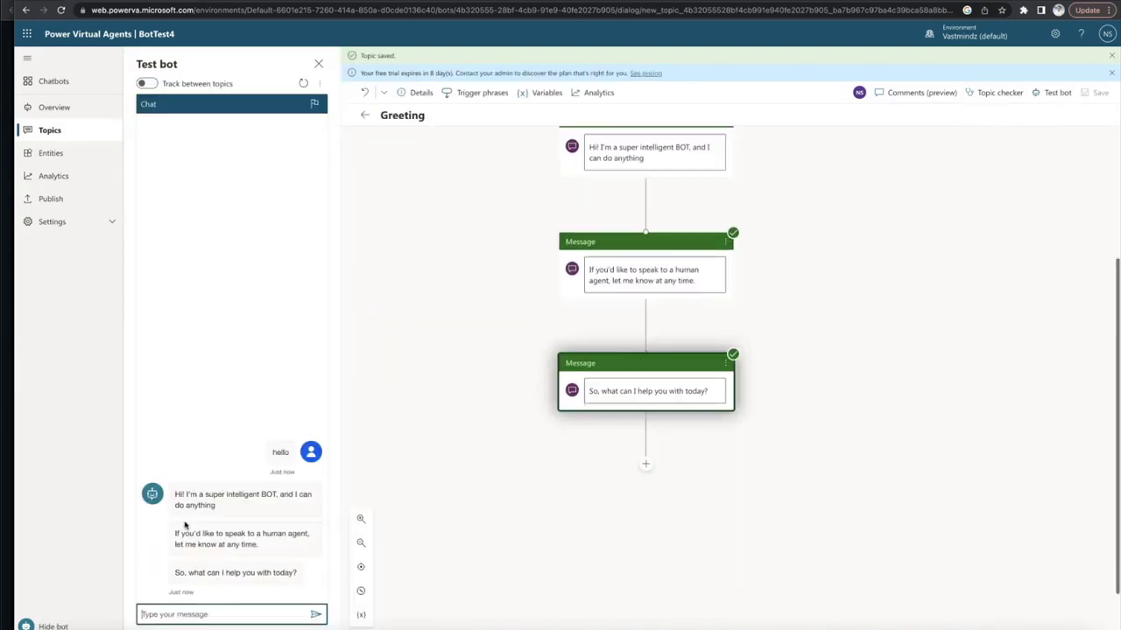
left_click_drag(174, 495, 232, 516)
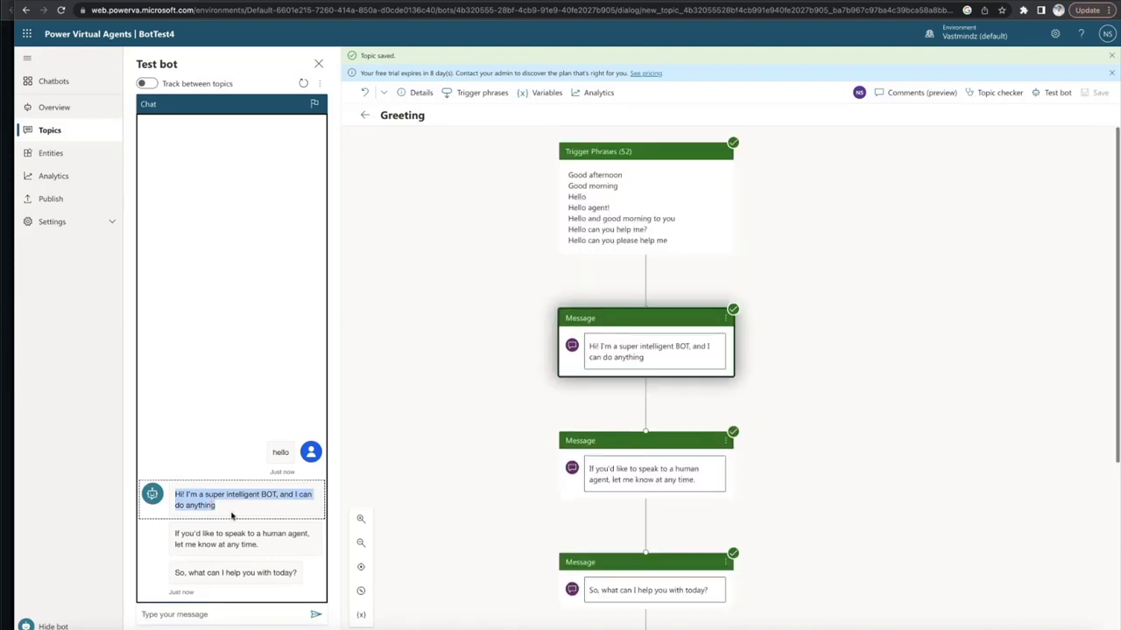
left_click(232, 517)
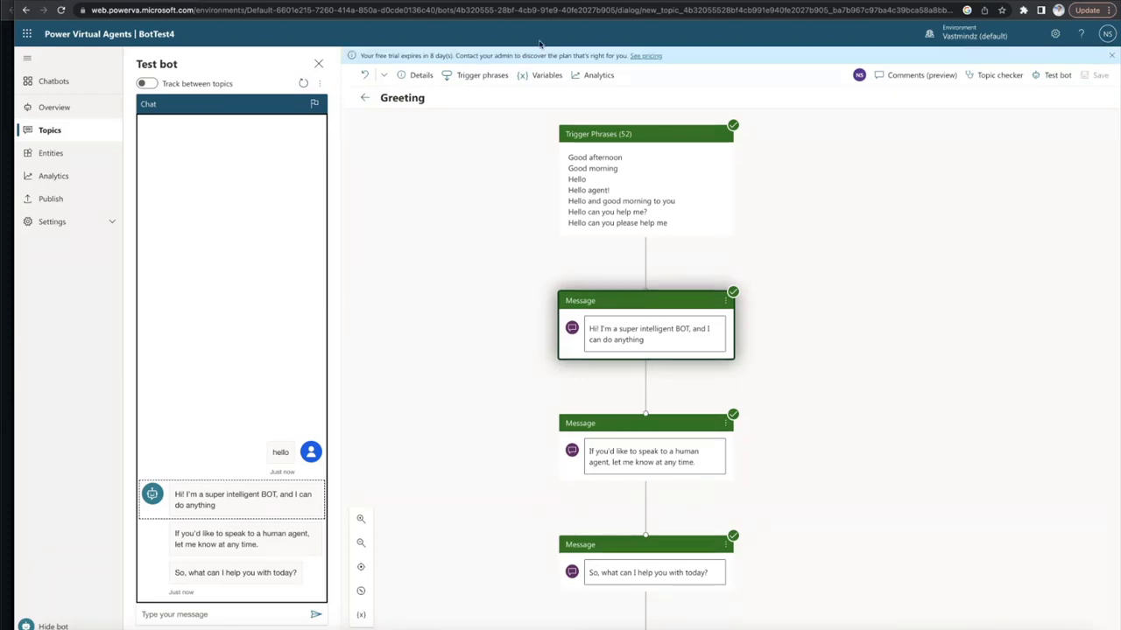
Leave the Greeting topic, review the conversation flow of "Lesson 1 - A simple topic", and return to the topics list
left_click(375, 161)
left_click(364, 98)
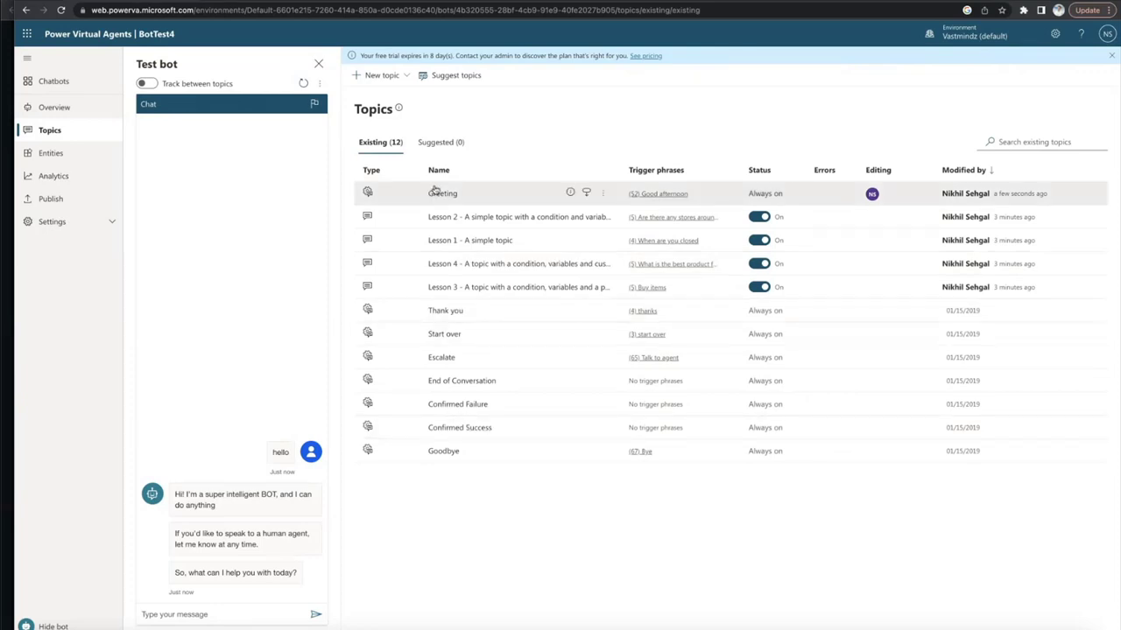
left_click(457, 242)
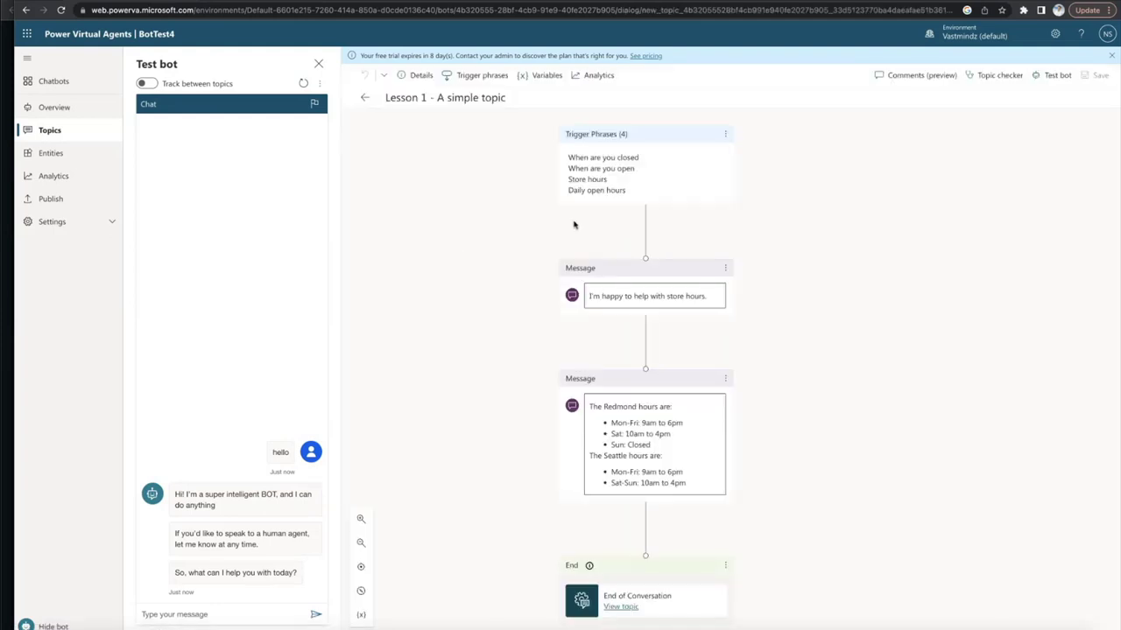
scroll(595, 181, "down", 1)
scroll(595, 180, "up", 1)
left_click(364, 97)
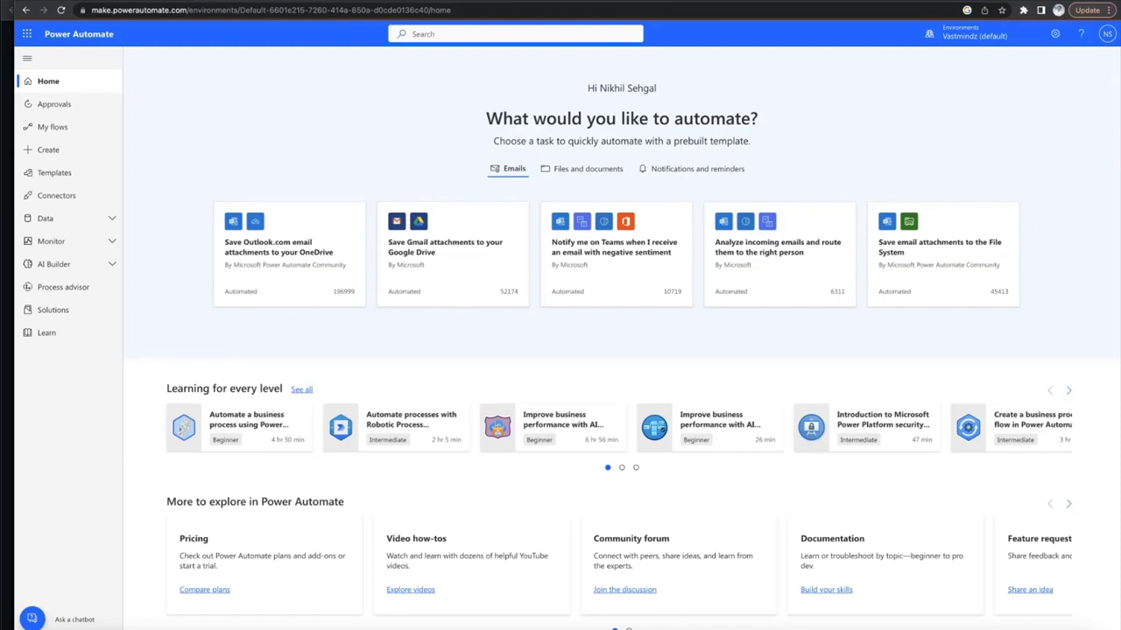
Look over the Power Automate home page and the list of existing cloud flows, and return to the home page
scroll(457, 83, "down", 1)
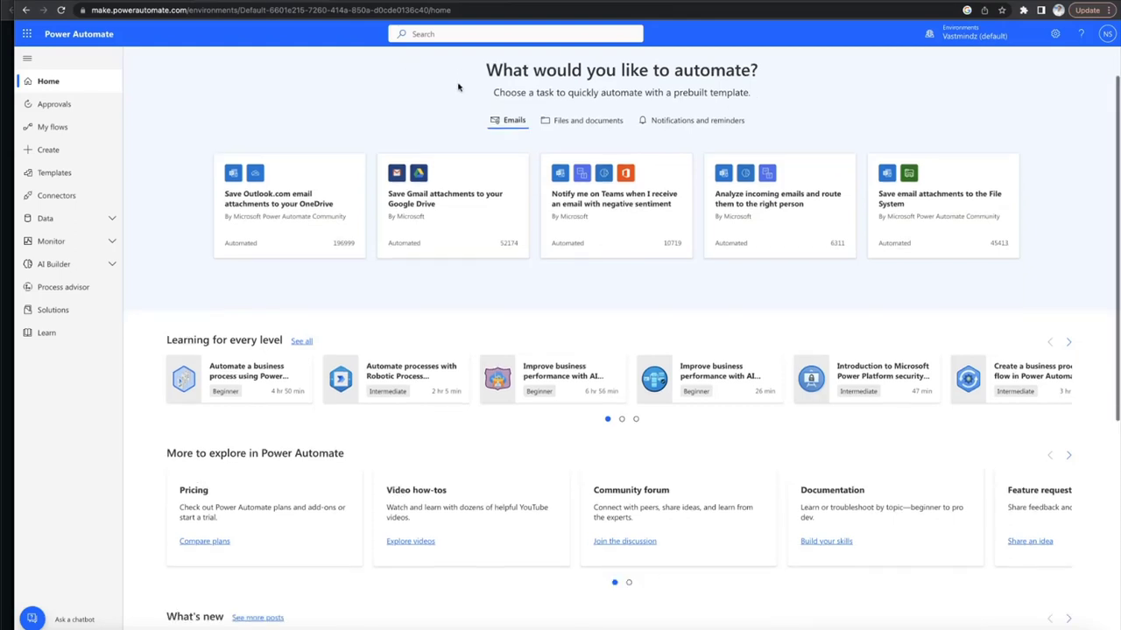
scroll(457, 87, "up", 1)
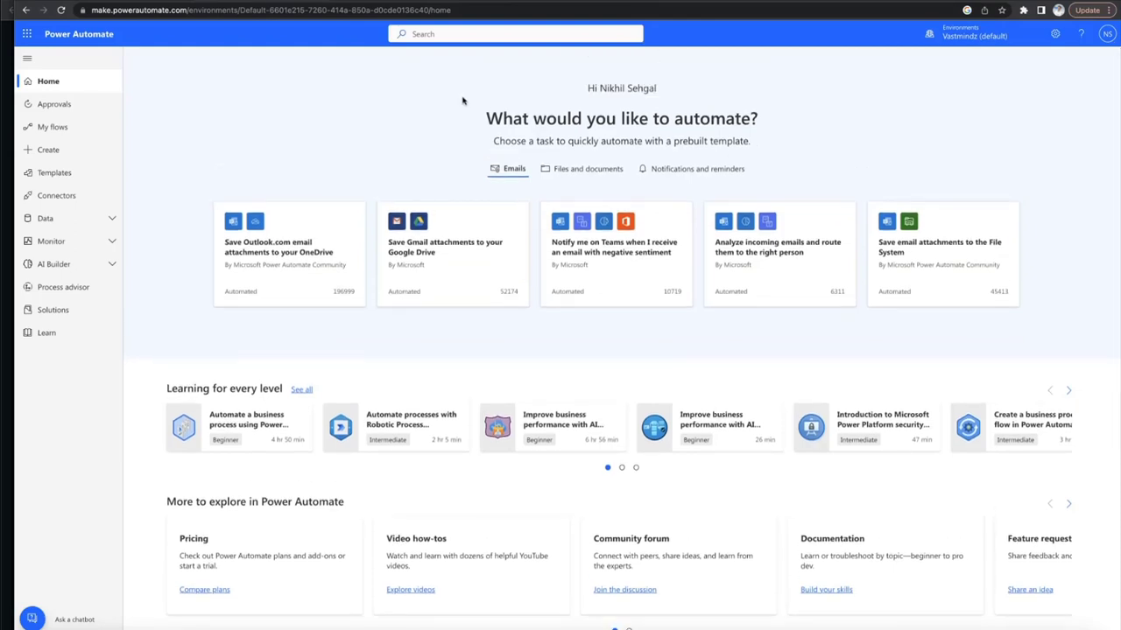
left_click(76, 123)
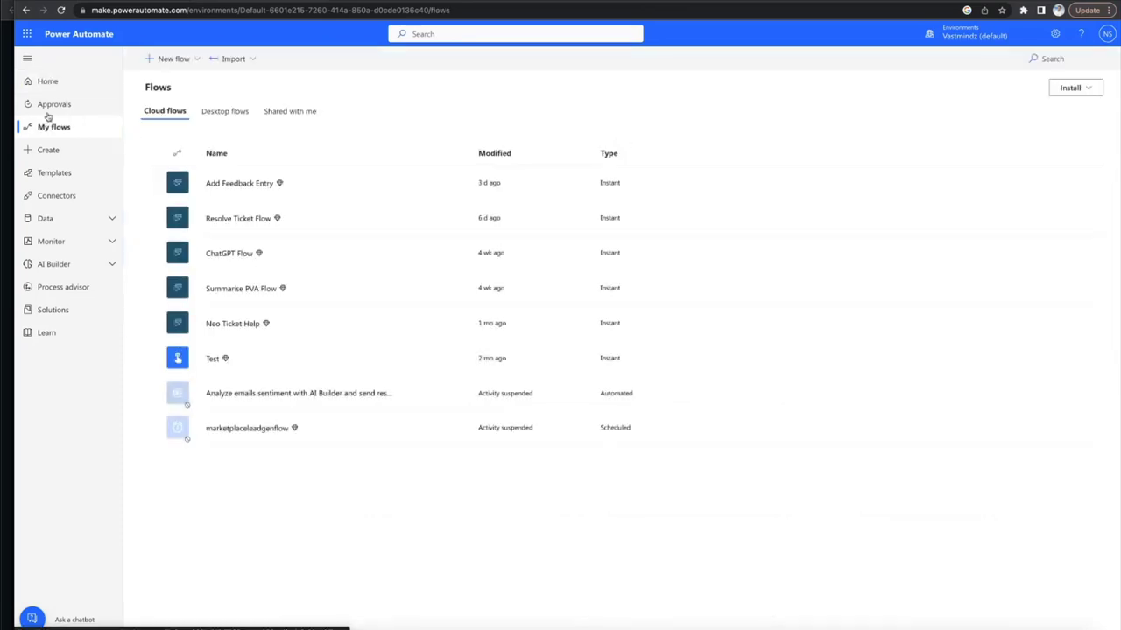
left_click(49, 82)
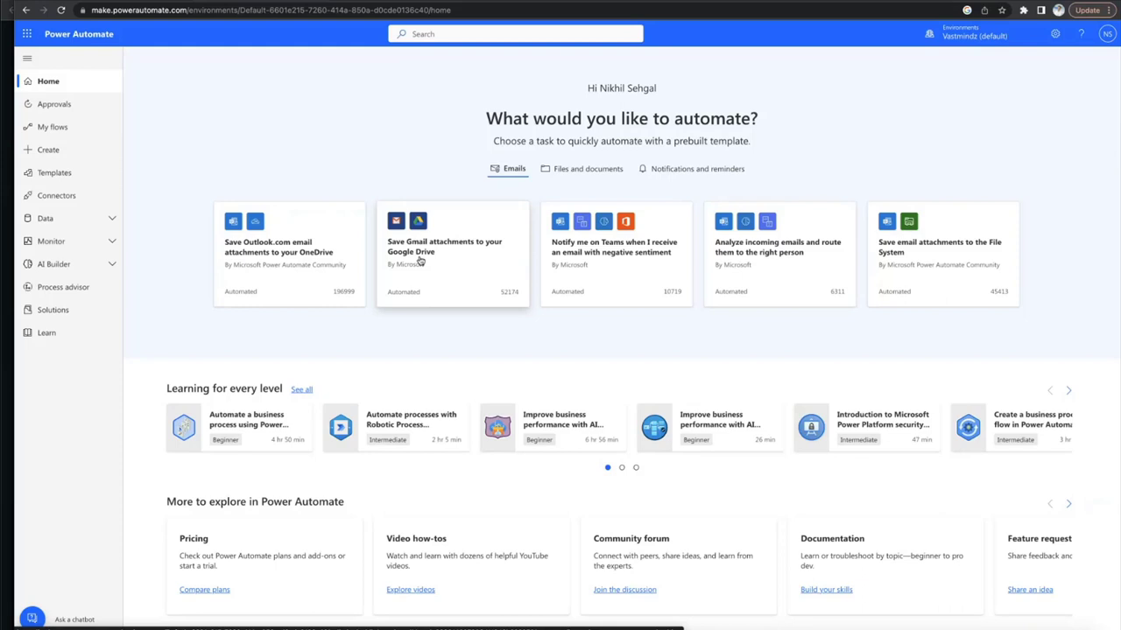
View the "Notify me on Teams when I receive an email with negative sentiment" template and return to the home page
left_click(587, 260)
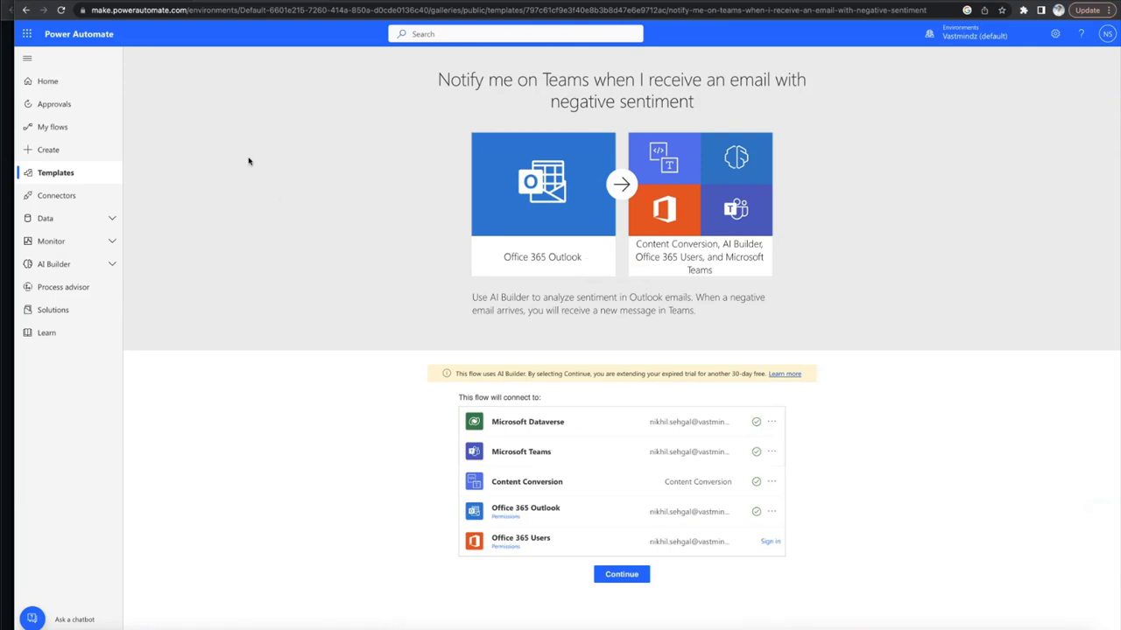
left_click(64, 83)
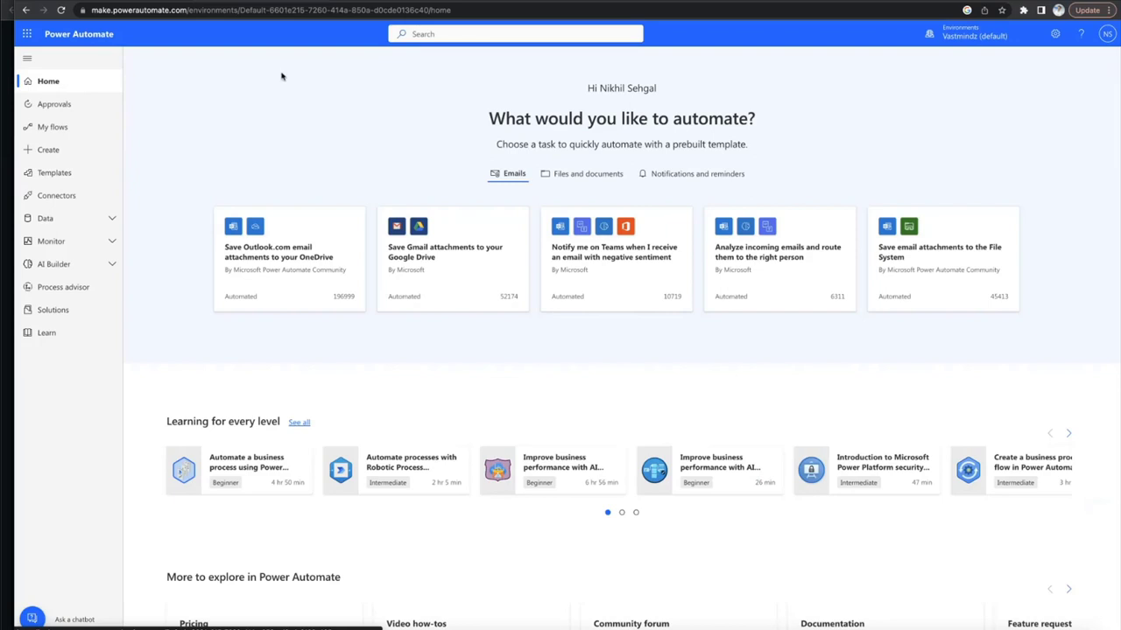
Switch to Power Virtual Agents and open the ChatMSP chatbot's topics list in its default order
left_click(103, 3)
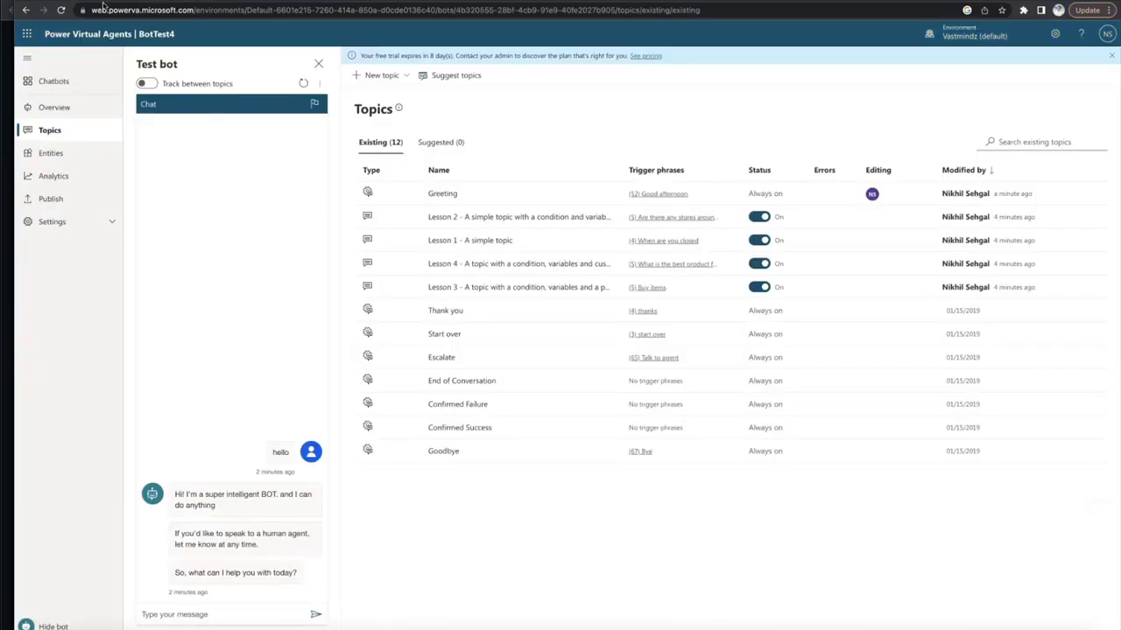
left_click(62, 82)
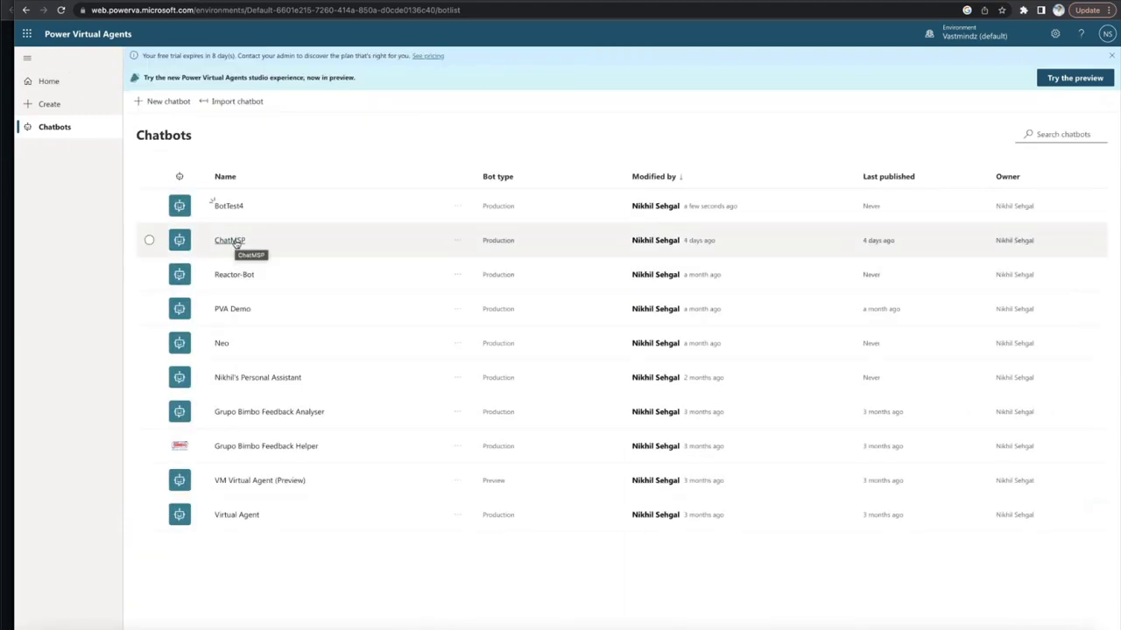
left_click(230, 241)
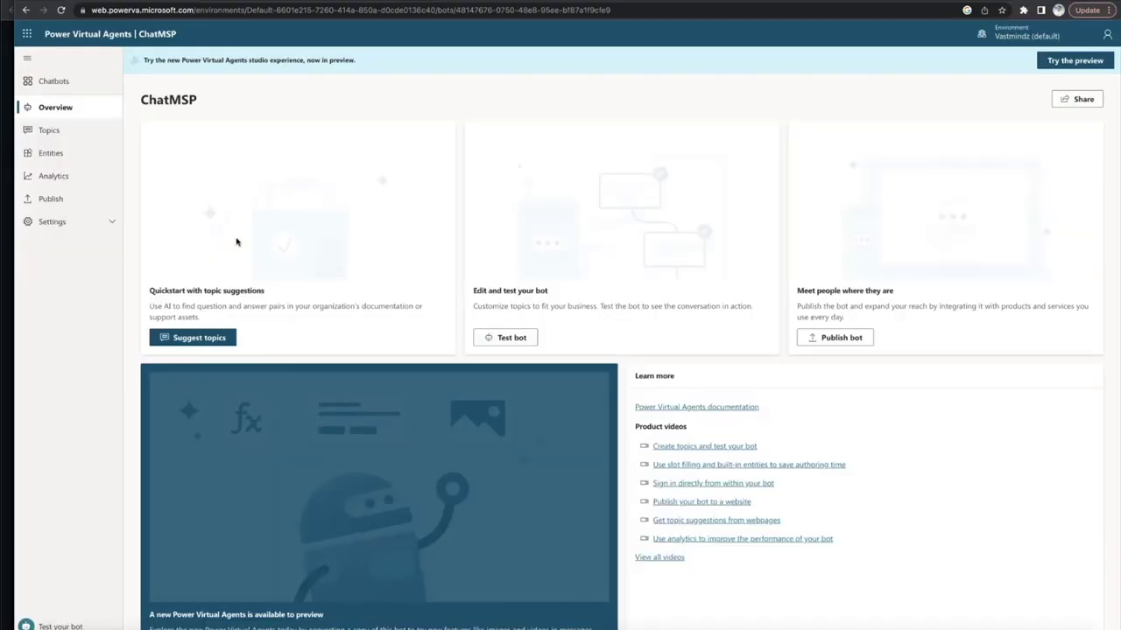
left_click(52, 130)
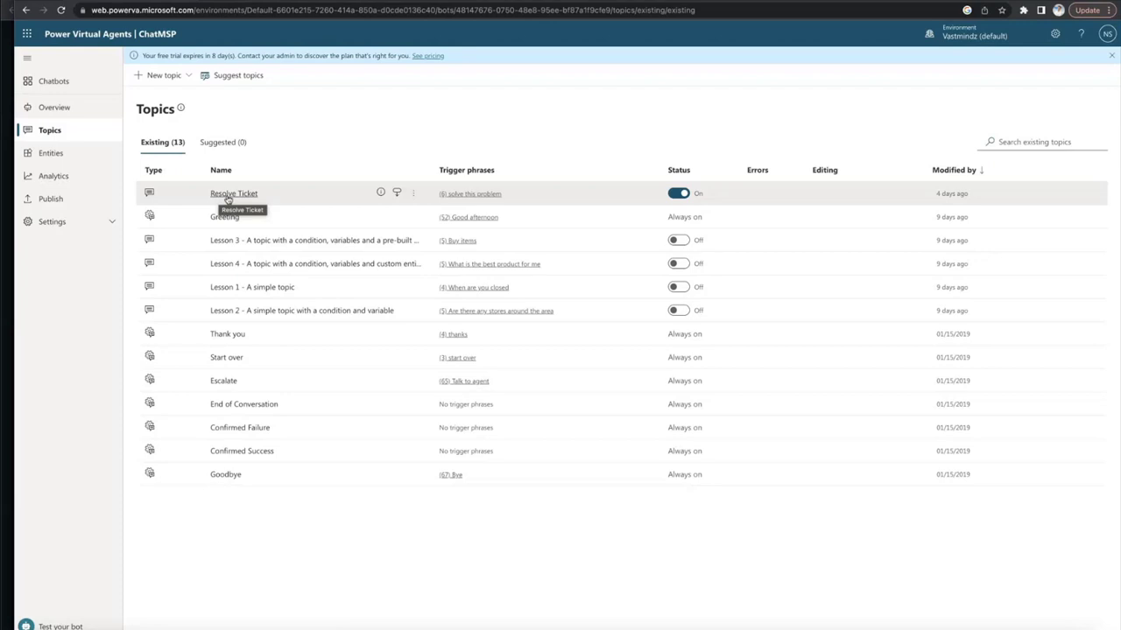
left_click(486, 166)
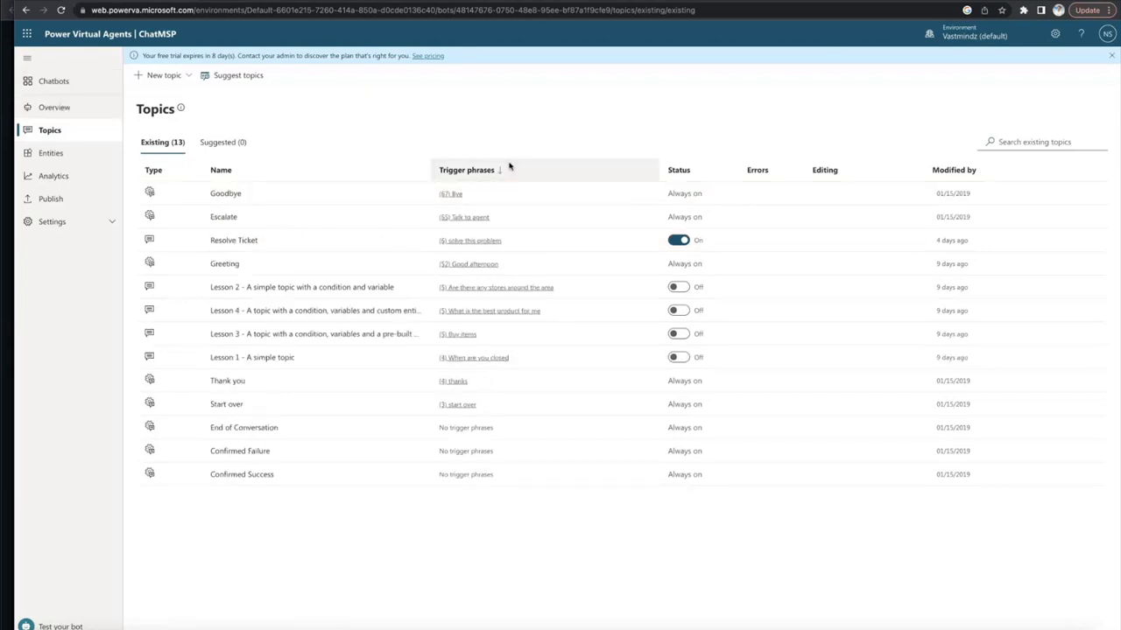
left_click(61, 131)
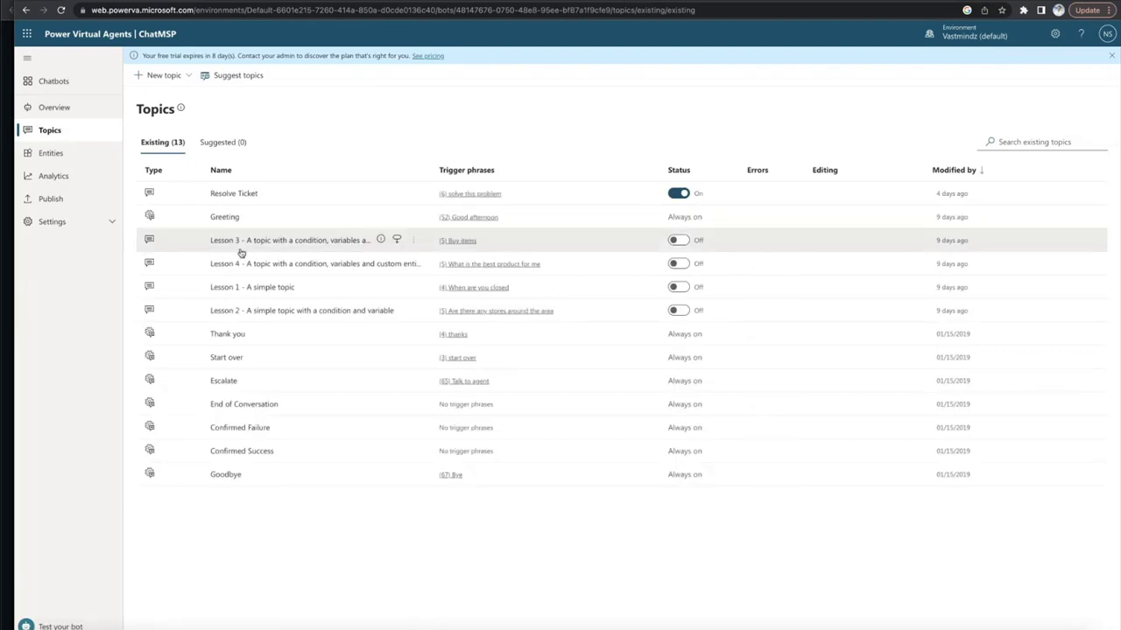
Open ChatMSP's Greeting topic and send "hello" in the test chat
left_click(225, 217)
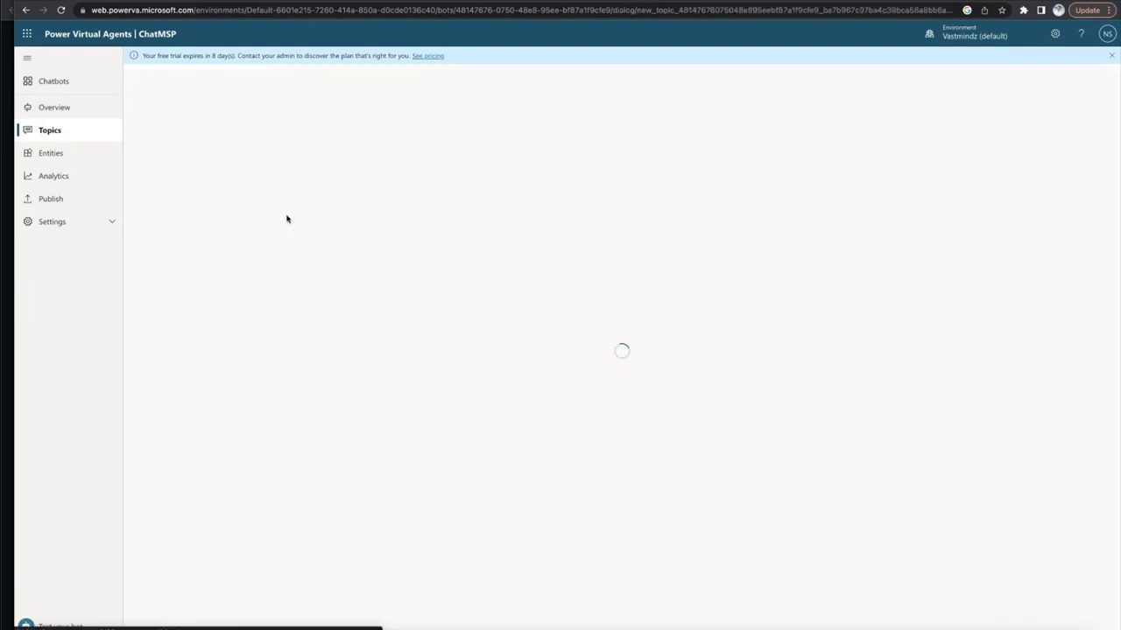
left_click(1050, 76)
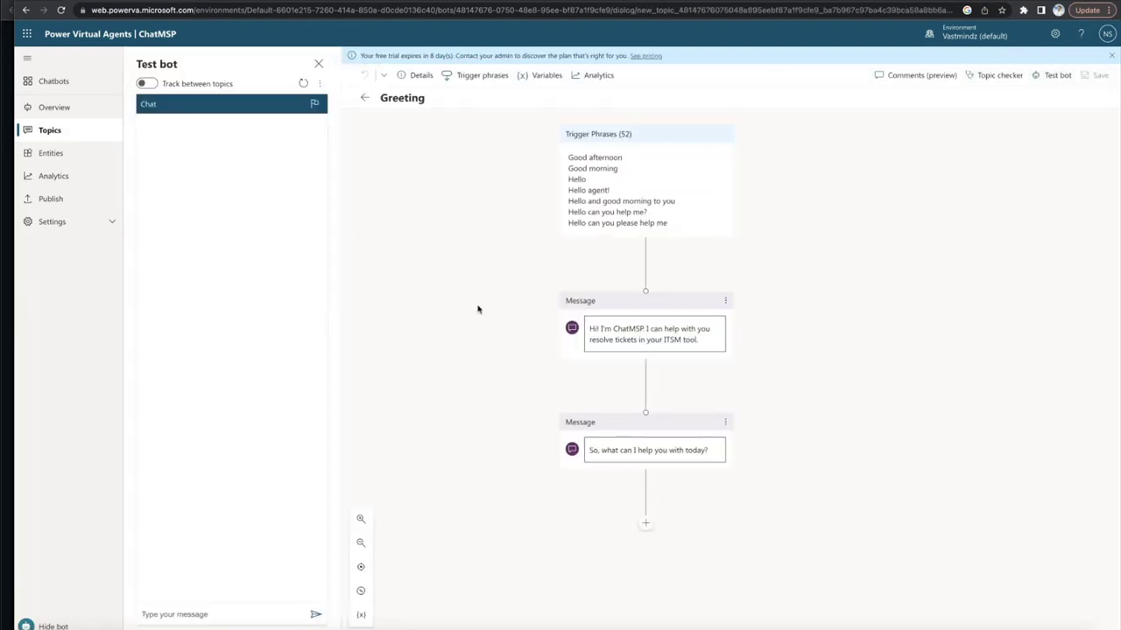
left_click(224, 614)
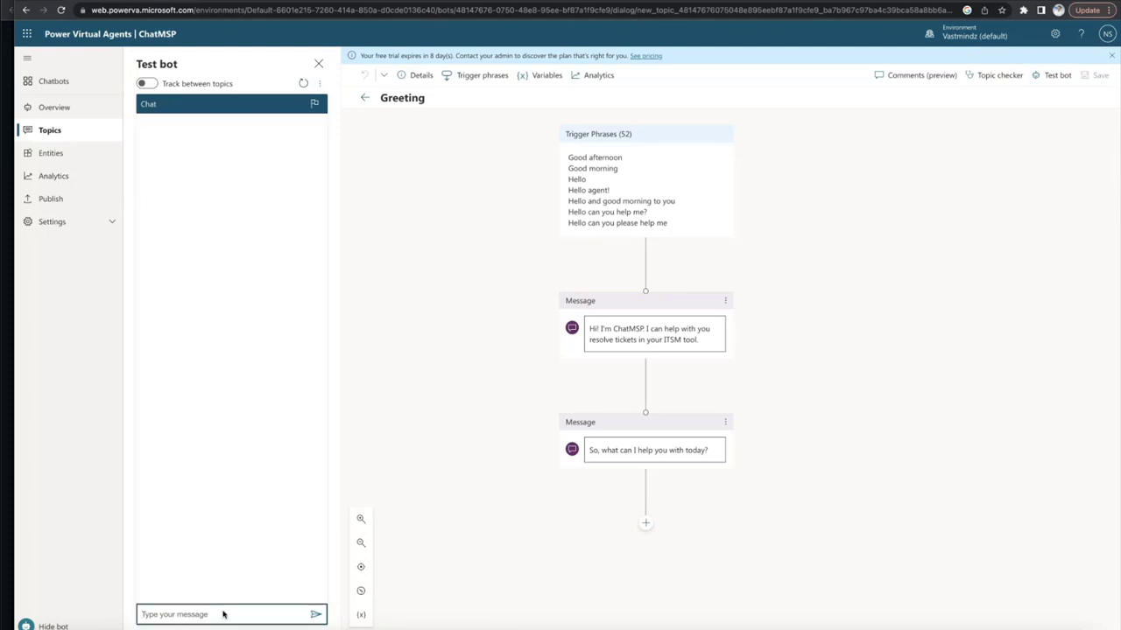
type("hello")
key("Return")
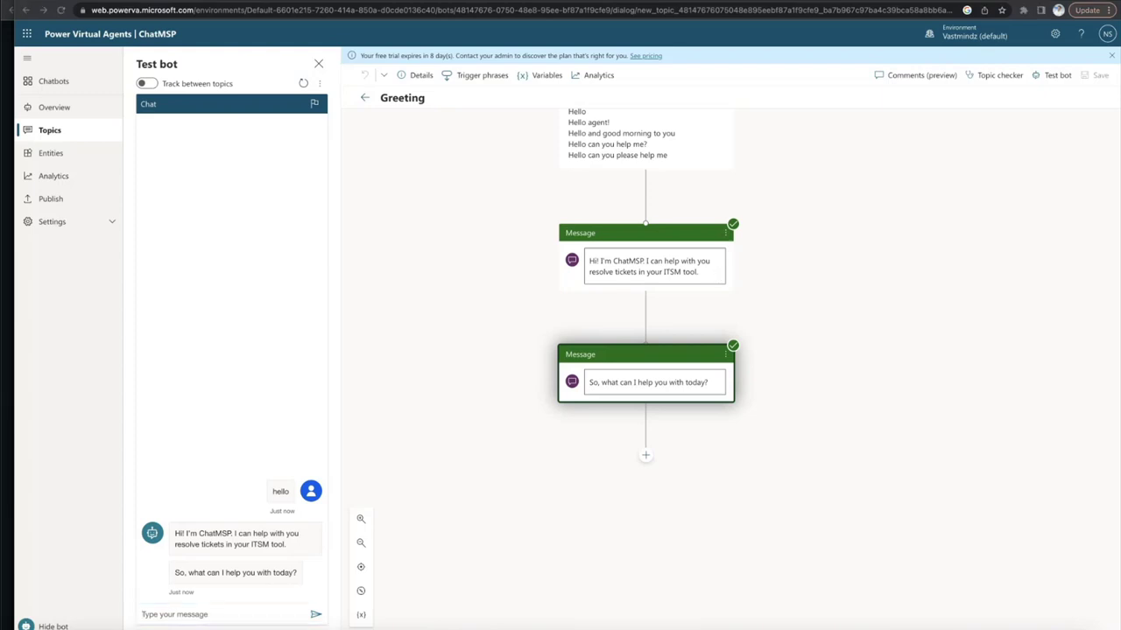
Send the message "I need help resolving a ticket" in the test chat
left_click(234, 614)
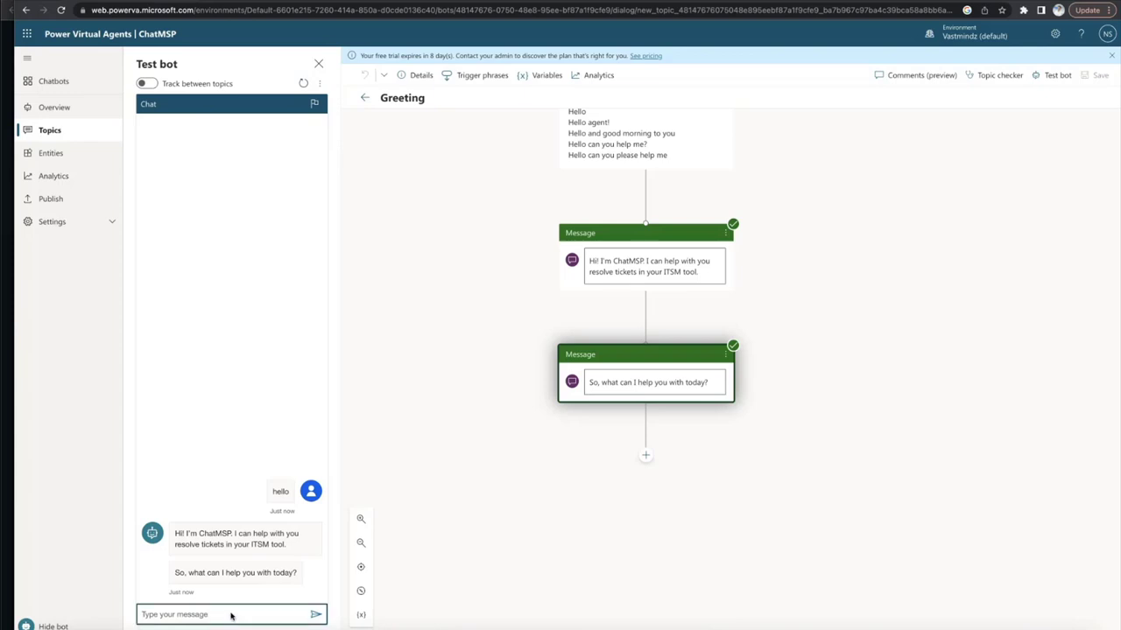
type("I need help reso")
key("BackSpace")
key("BackSpace")
key("BackSpace")
type("ses")
key("BackSpace")
key("BackSpace")
type("solve")
key("BackSpace")
key("BackSpace")
key("BackSpace")
type("lving a ticket")
key("Return")
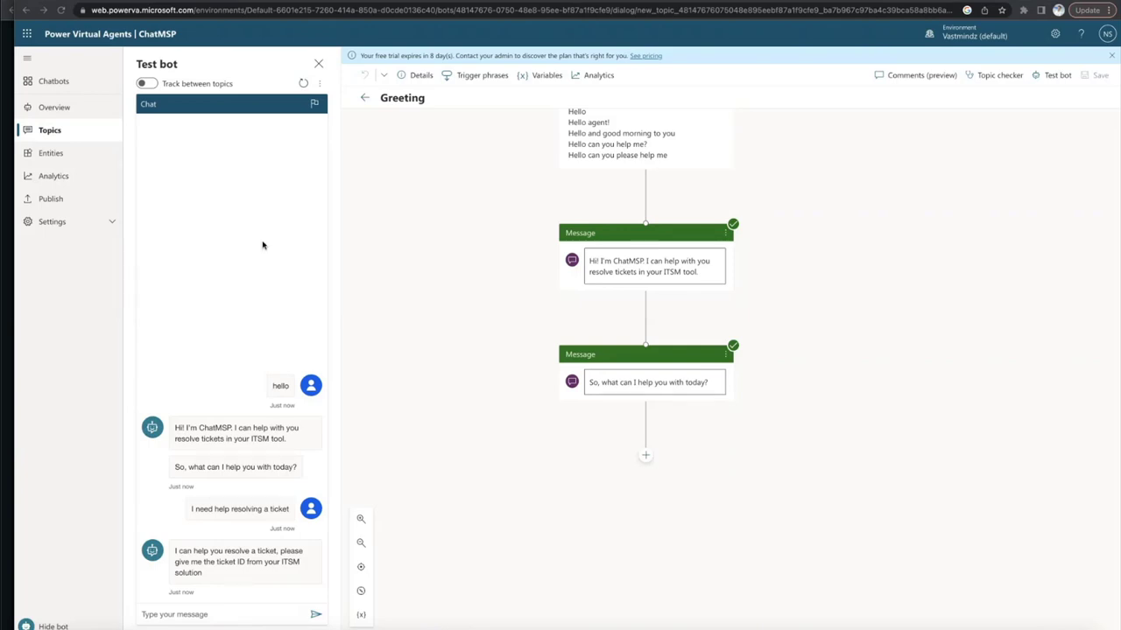
Answer the bot's ticket ID question with 1915555
left_click(202, 617)
type("1915555")
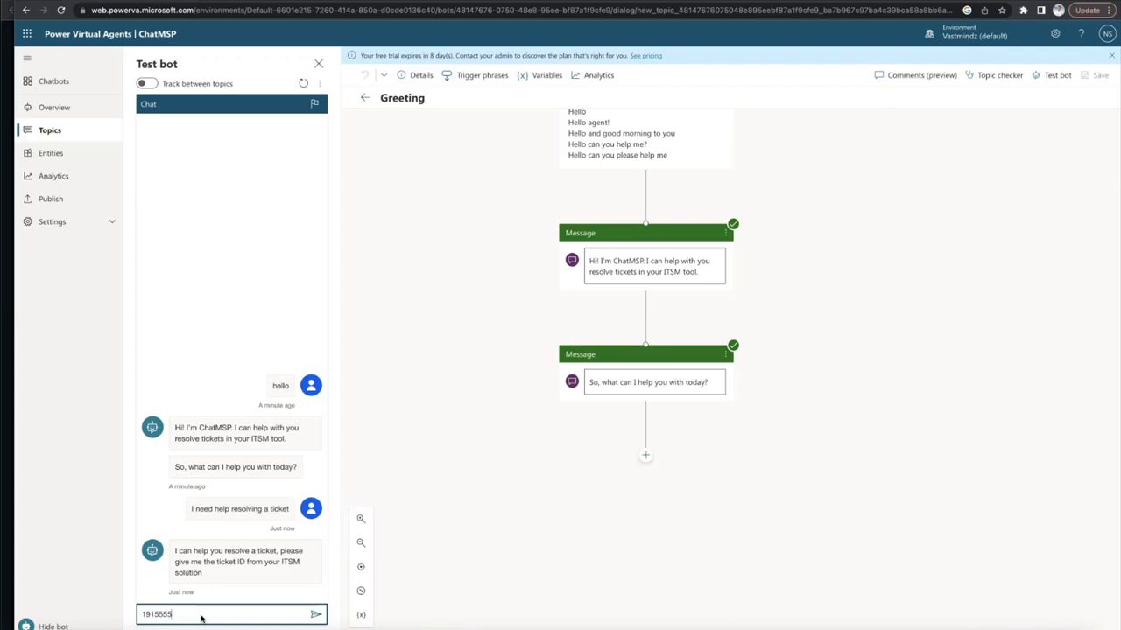
key("Return")
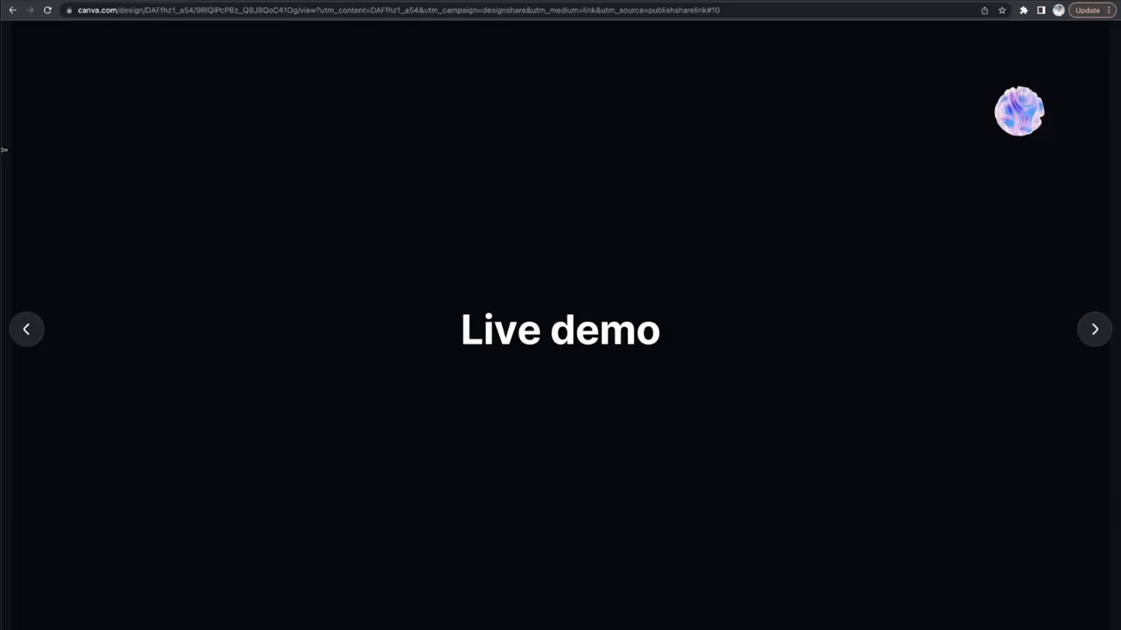
left_click(38, 322)
left_click(39, 323)
left_click(39, 323)
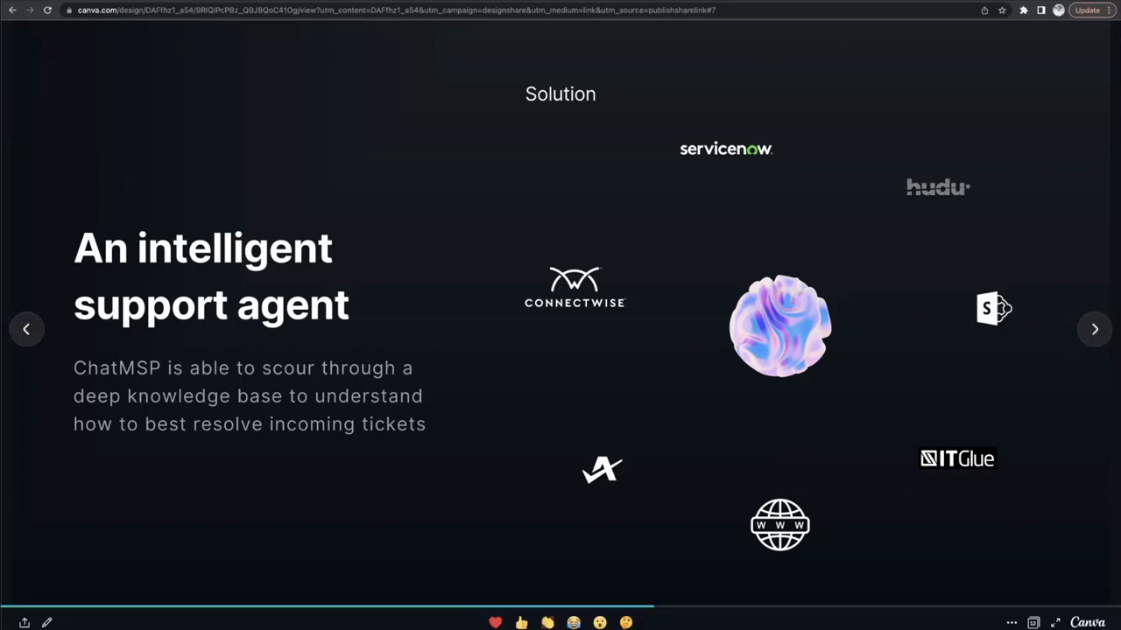
key("ctrl+Left")
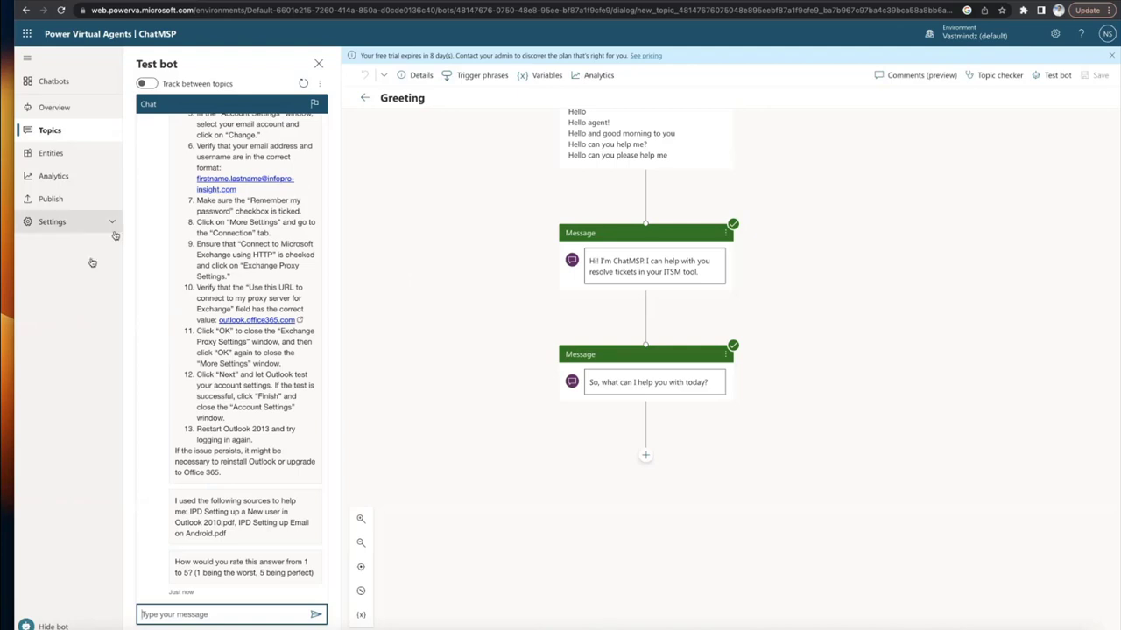
Compare the ticket ID exchange in the test chat with the matching question and message nodes in the Resolve Ticket topic
scroll(202, 368, "up", 4)
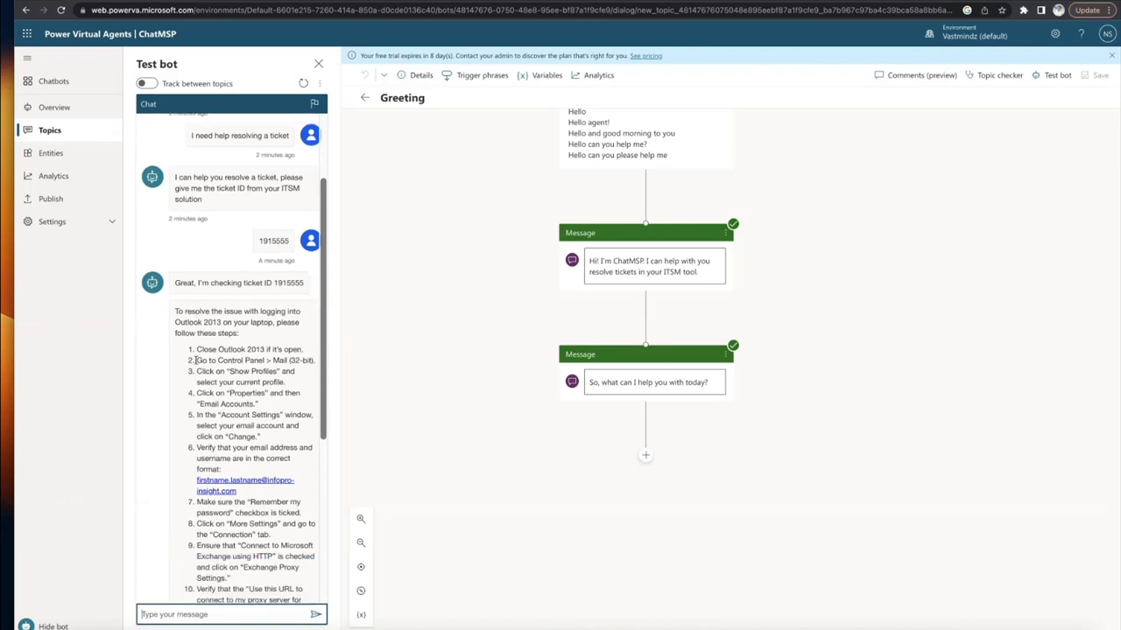
double_click(268, 239)
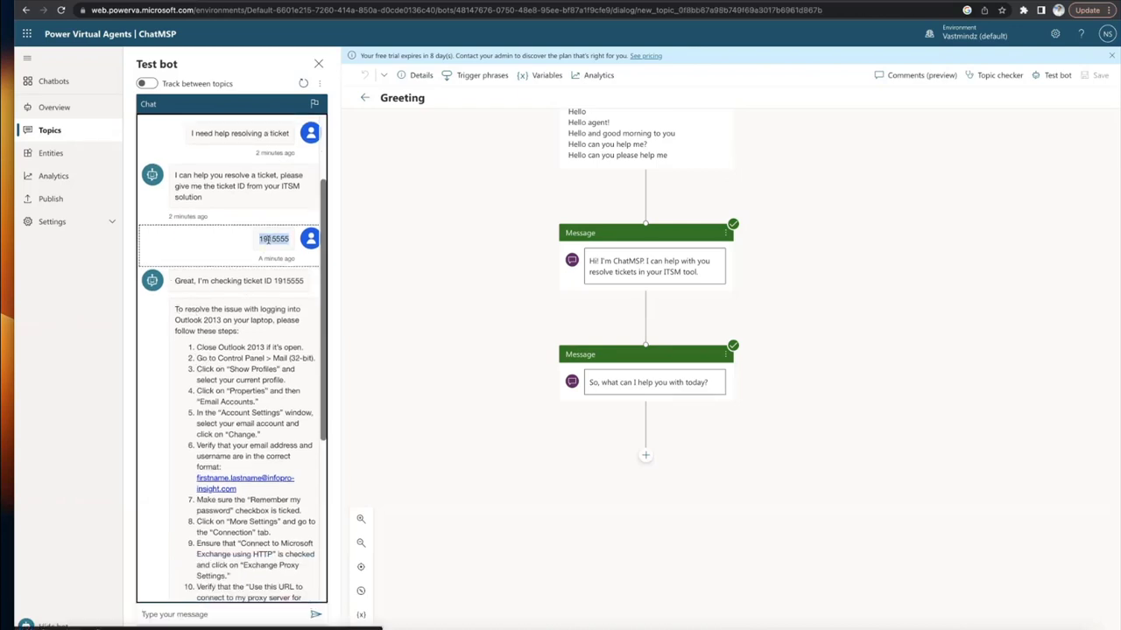
left_click(296, 272)
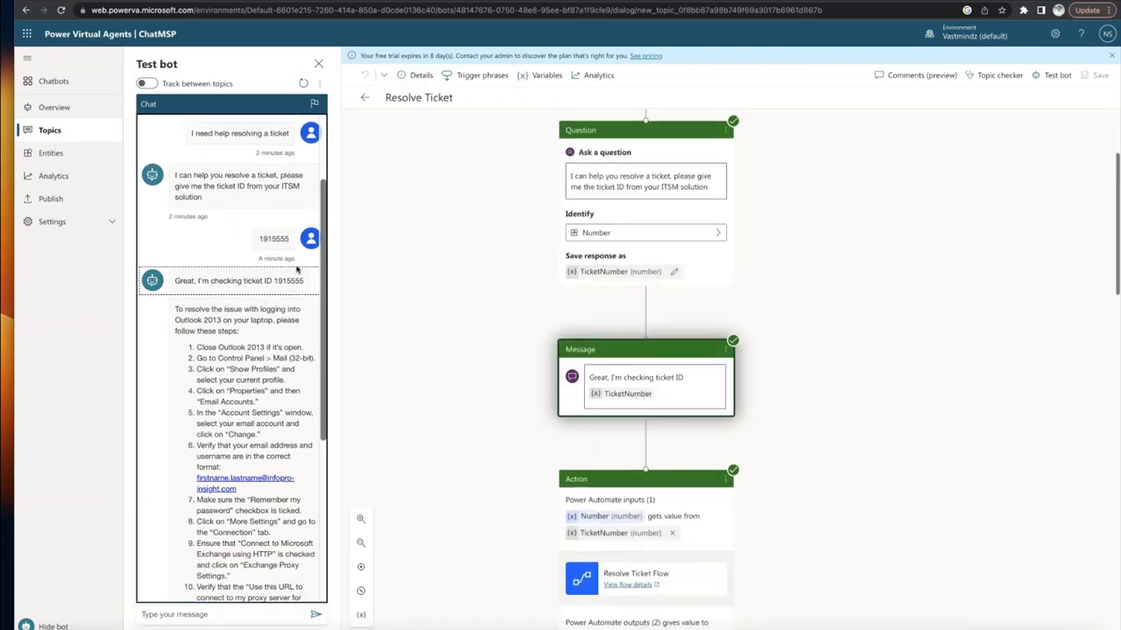
double_click(283, 282)
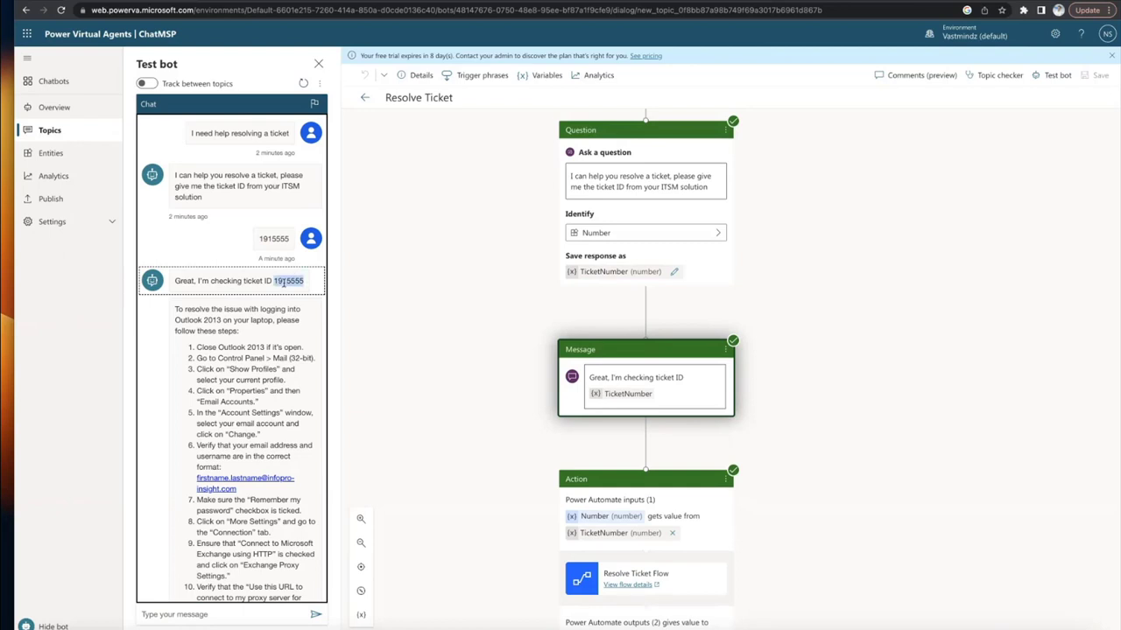
Locate the topic node behind the bot's troubleshooting answer and read the answer through to its end
left_click(252, 308)
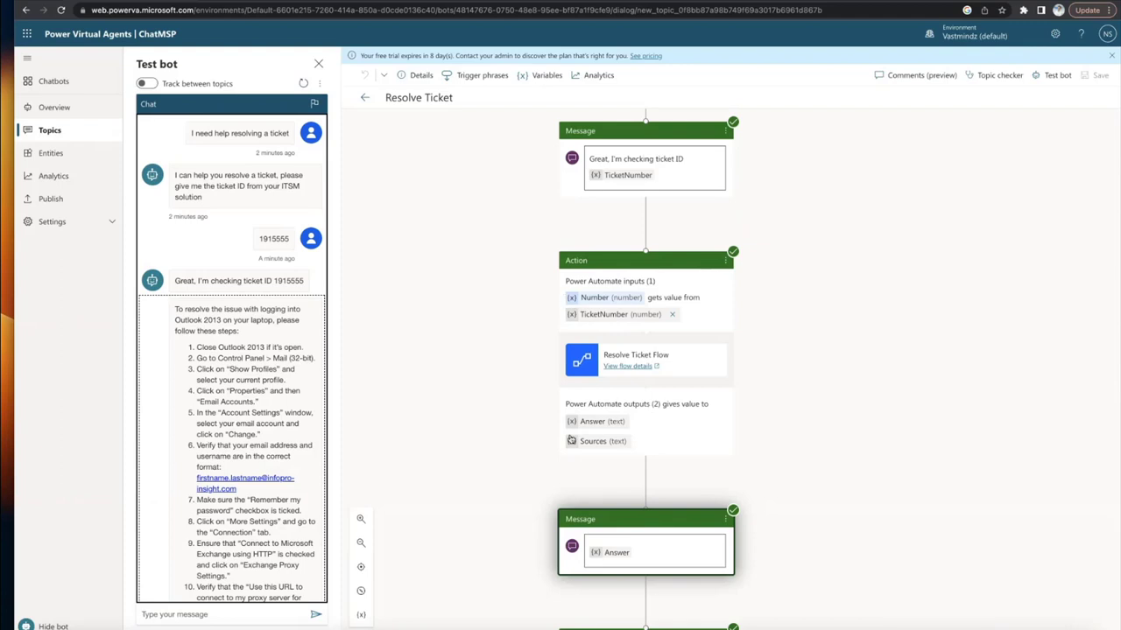
scroll(254, 342, "down", 1)
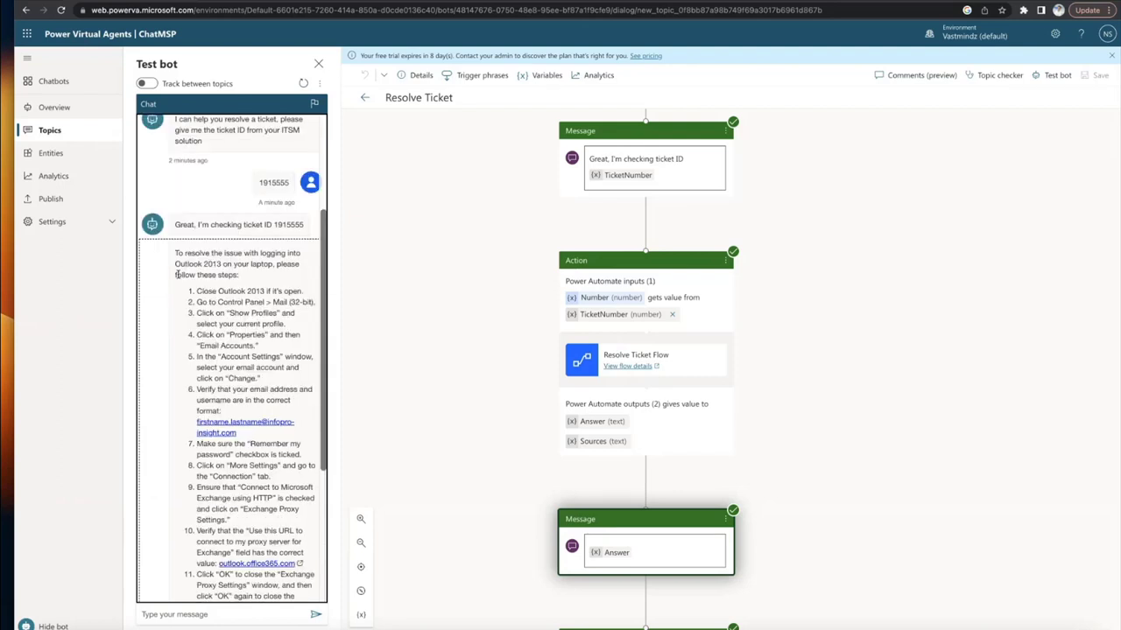
scroll(178, 268, "down", 1)
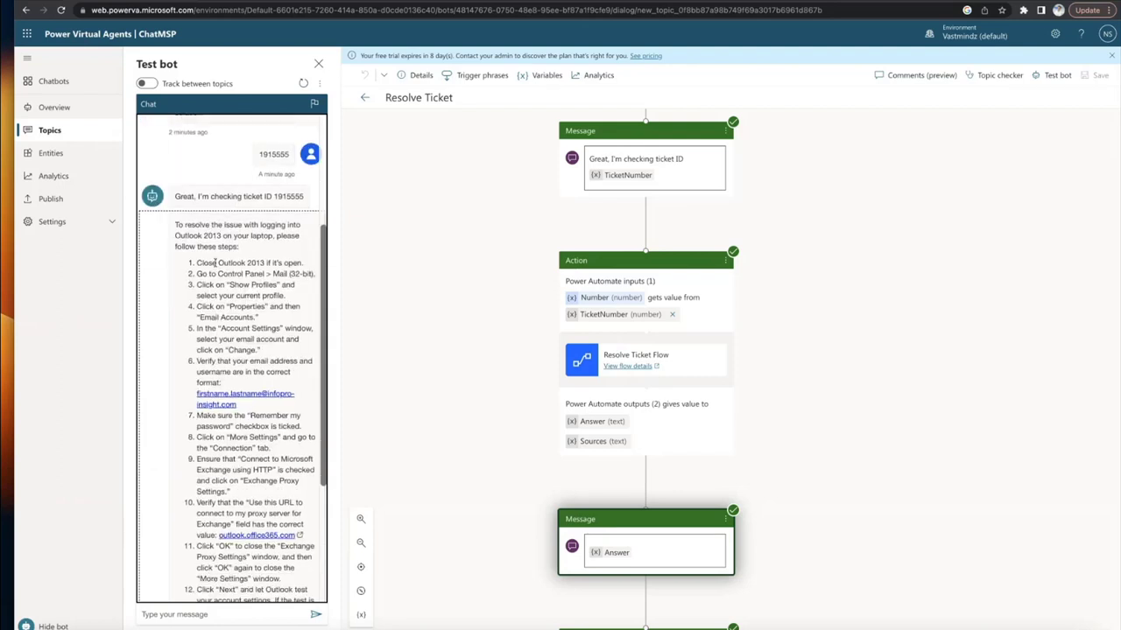
scroll(185, 249, "down", 1)
left_click_drag(192, 223, 210, 266)
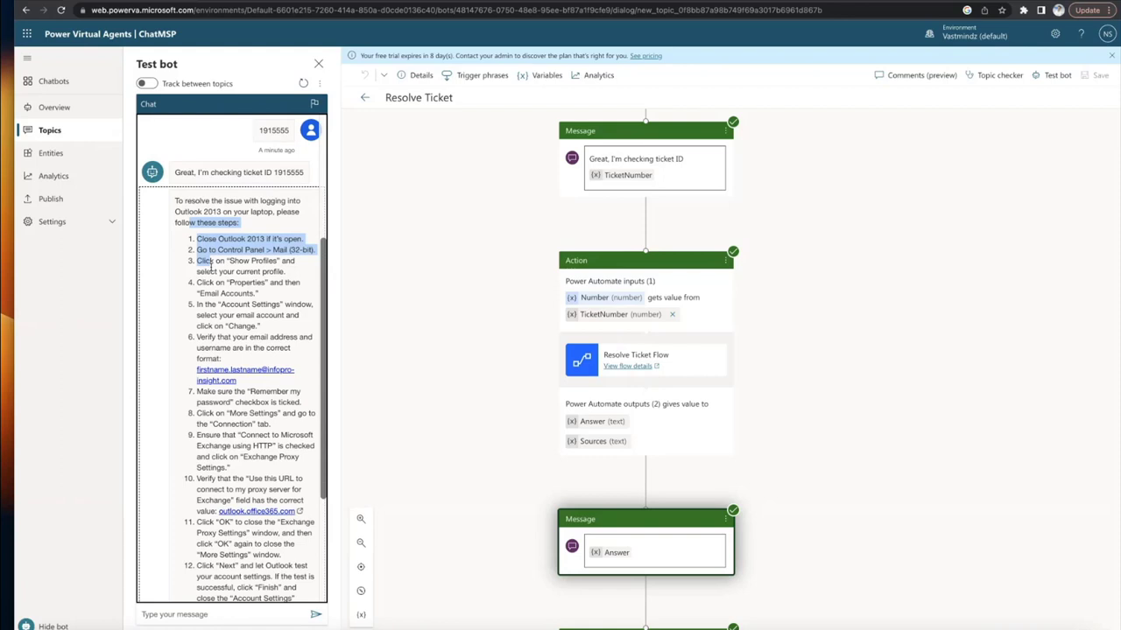
left_click(259, 442)
scroll(258, 443, "down", 1)
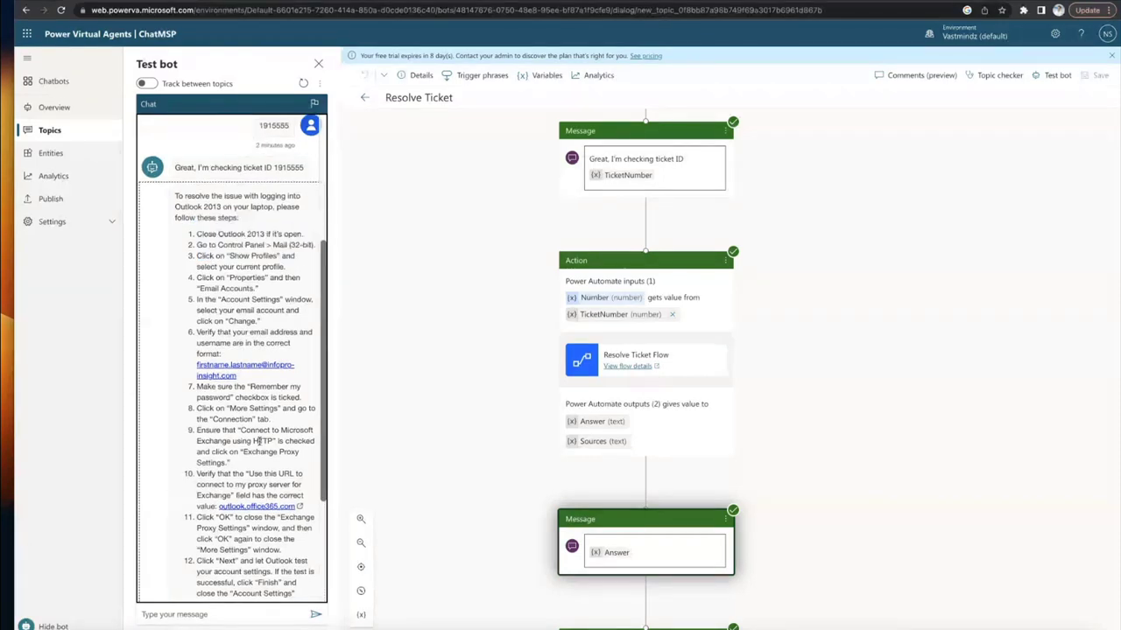
scroll(259, 442, "down", 2)
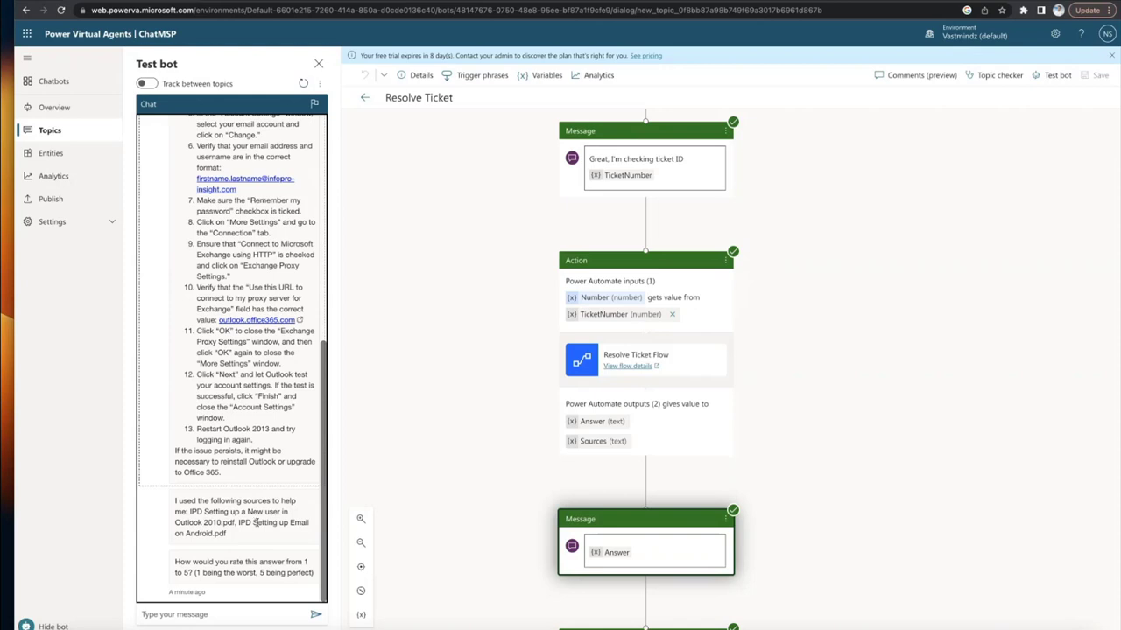
Trace the bot's sources message and its 1-to-5 rating question to their nodes in the Resolve Ticket topic
left_click(226, 534)
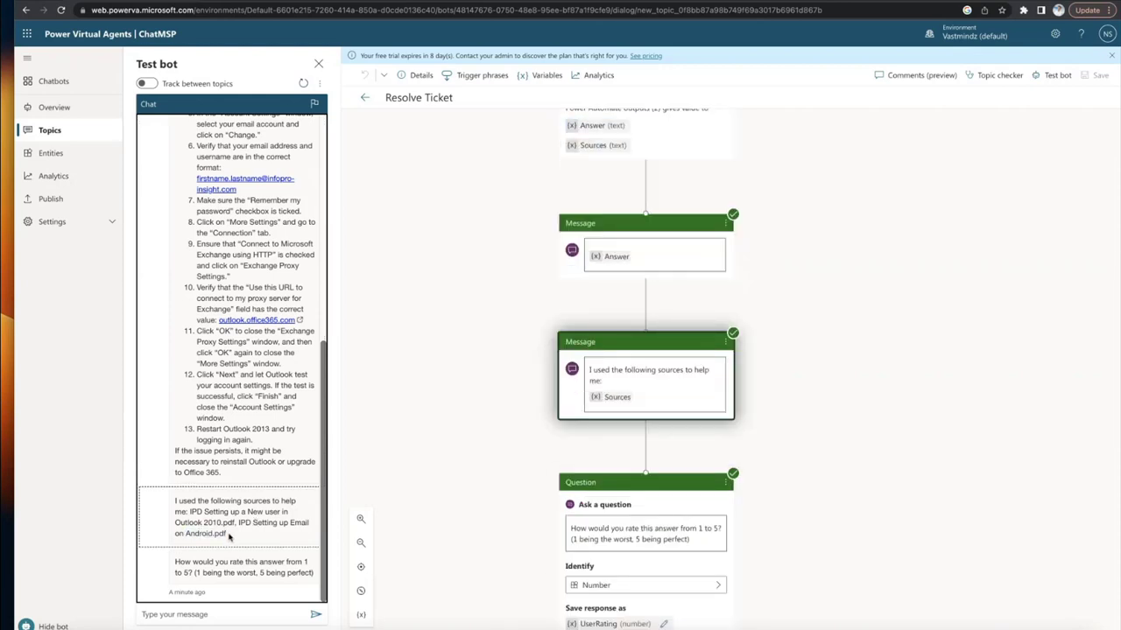
left_click_drag(229, 537, 226, 523)
left_click(232, 523)
left_click(247, 565)
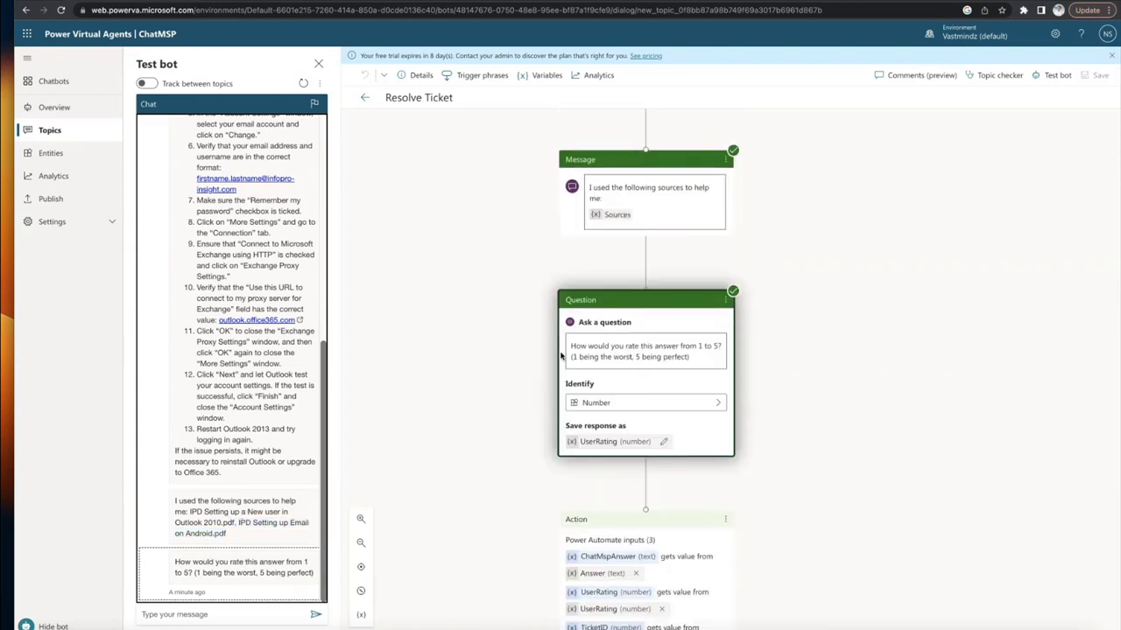
left_click(245, 613)
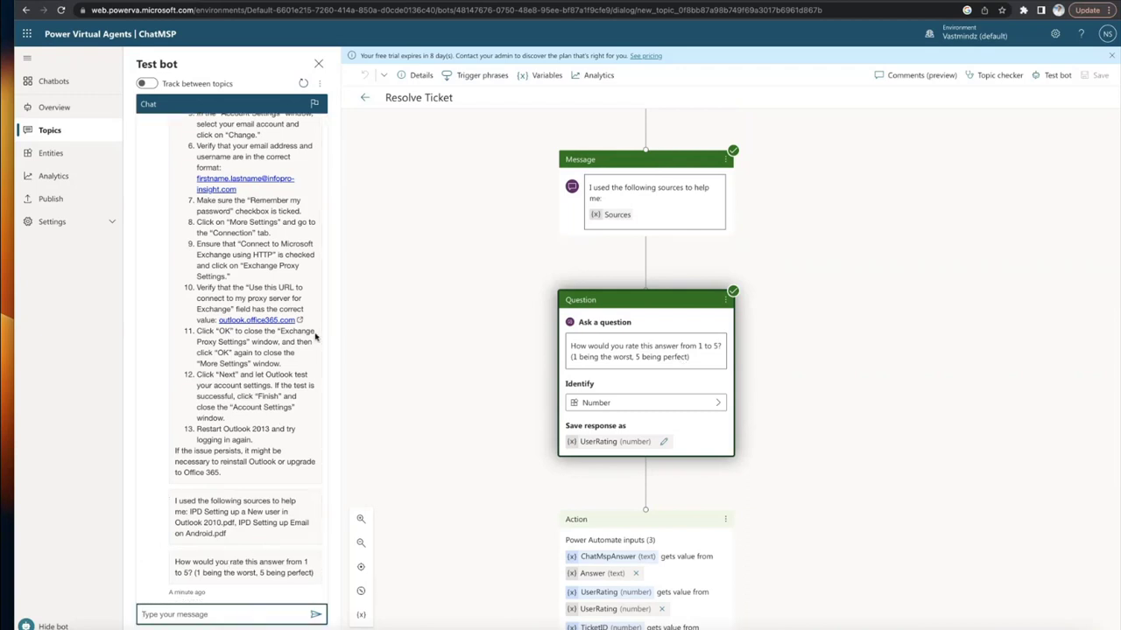
Review the test conversation from its start and examine the topic nodes leading from the ticket question to the Resolve Ticket Flow action
scroll(241, 350, "up", 3)
scroll(241, 351, "up", 5)
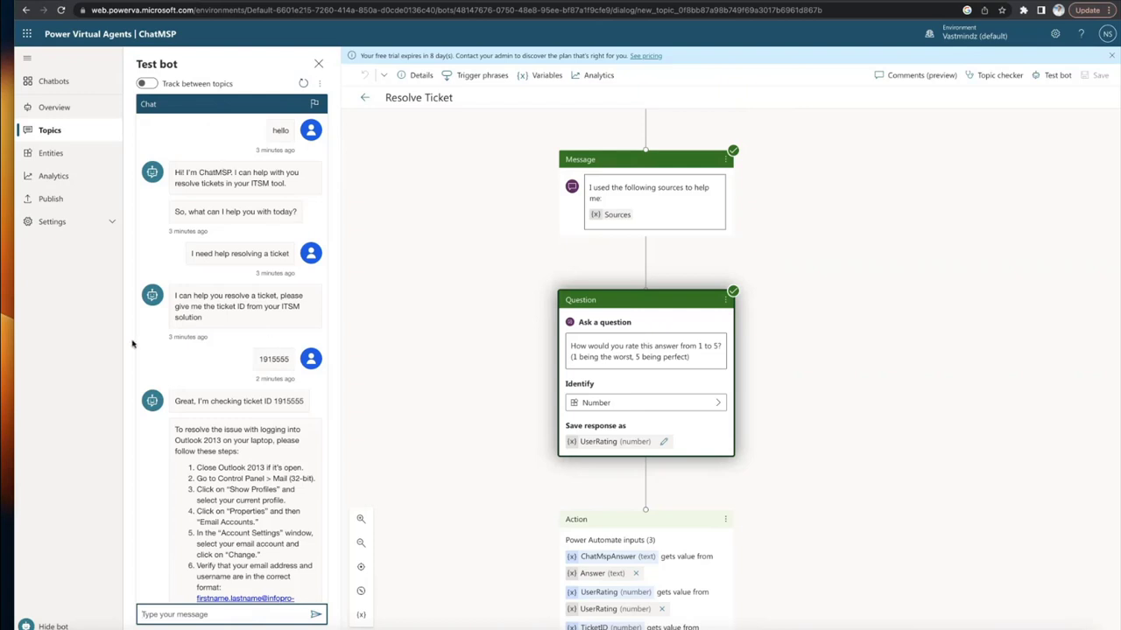
left_click(224, 487)
scroll(670, 319, "up", 6)
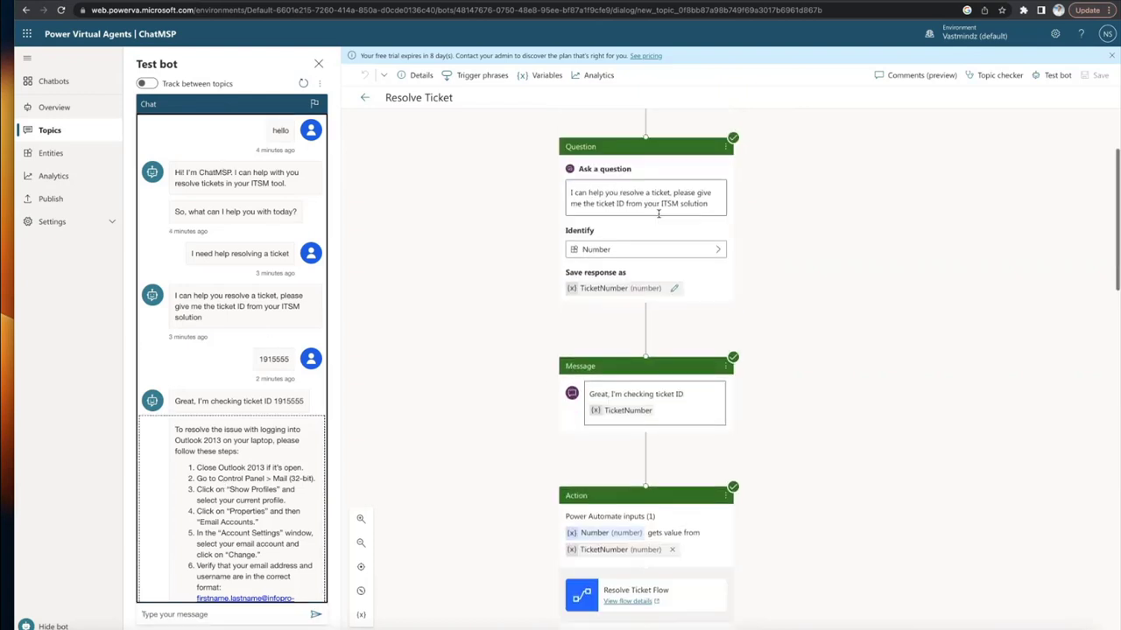
scroll(670, 320, "down", 1)
scroll(700, 359, "down", 1)
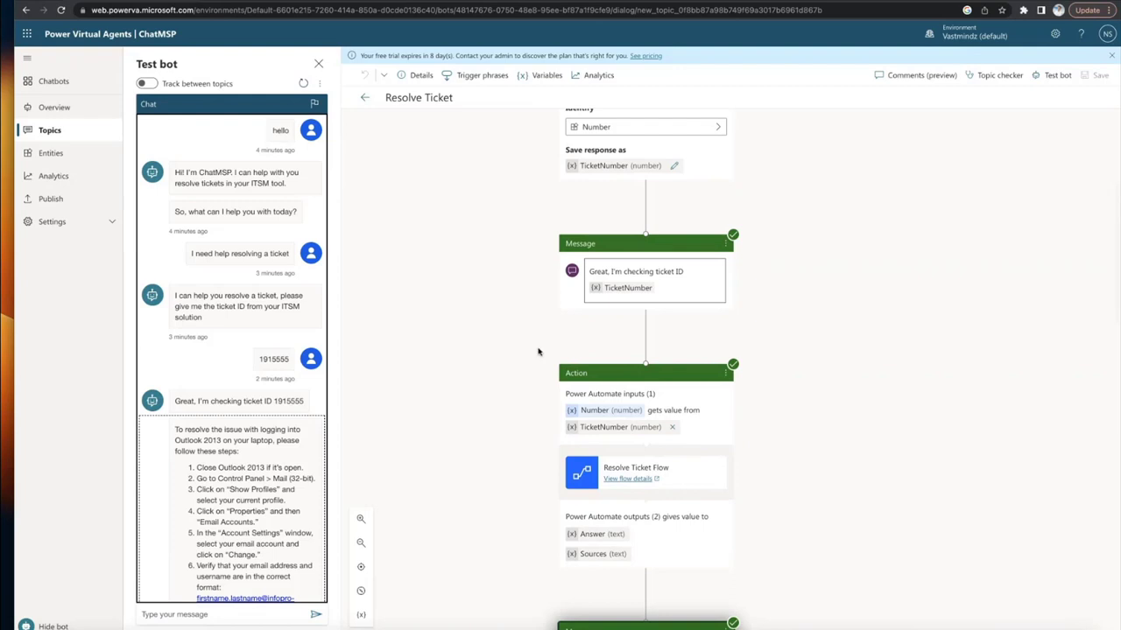
scroll(512, 418, "up", 1)
scroll(513, 551, "up", 1)
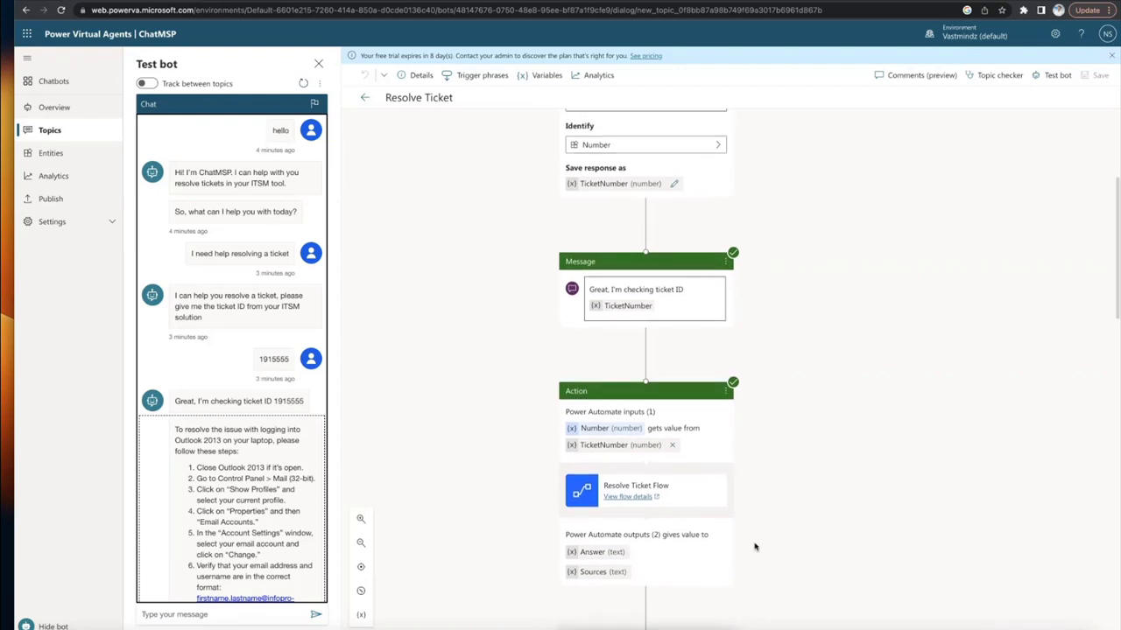
Review the Resolve Ticket topic's opening nodes and trace the bot's two greeting messages to their nodes in the Greeting topic
scroll(609, 382, "up", 5)
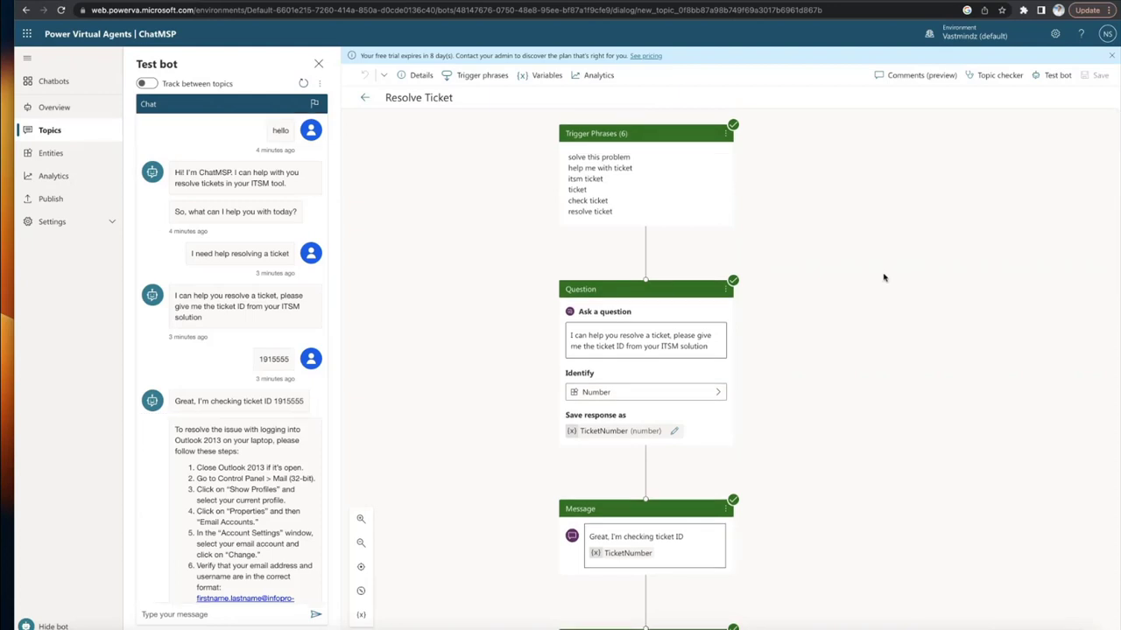
scroll(652, 374, "down", 1)
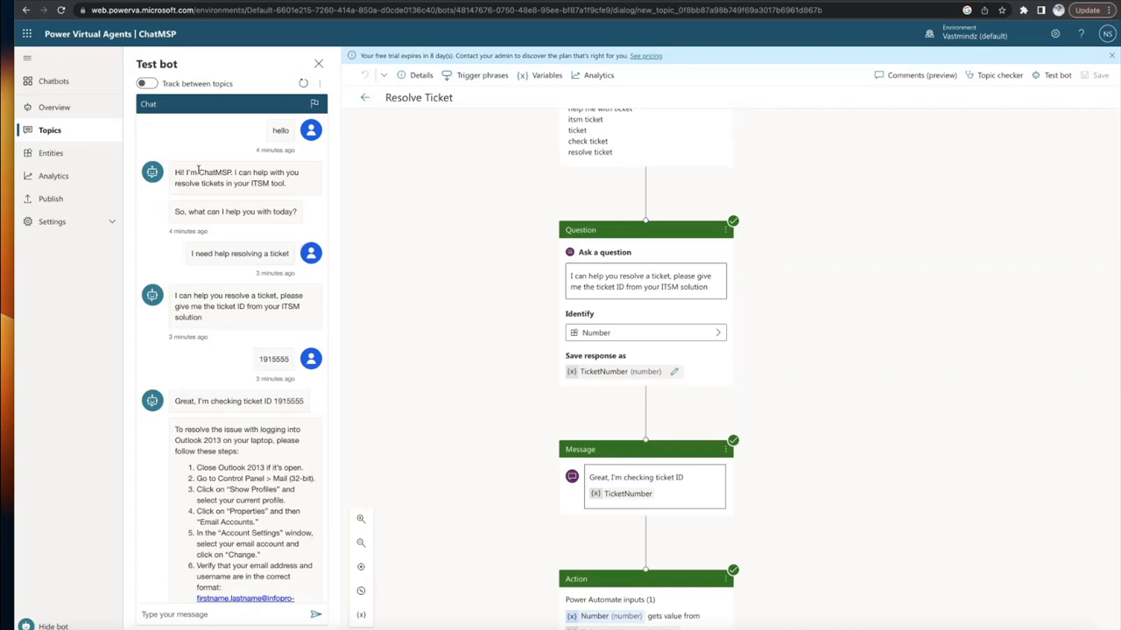
left_click(263, 212)
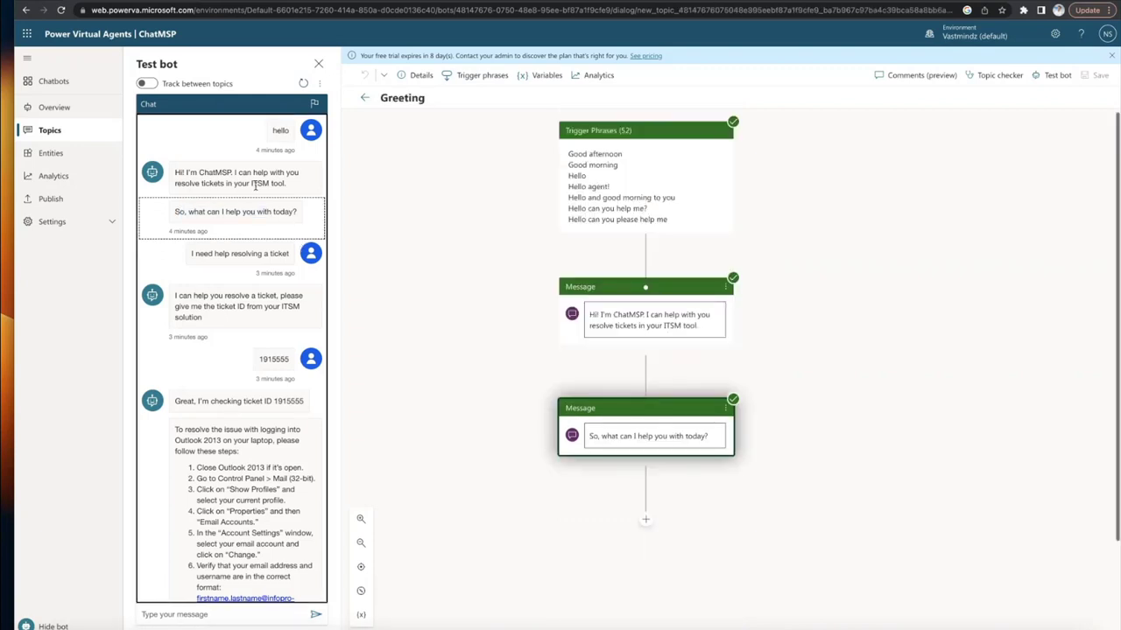
left_click(254, 184)
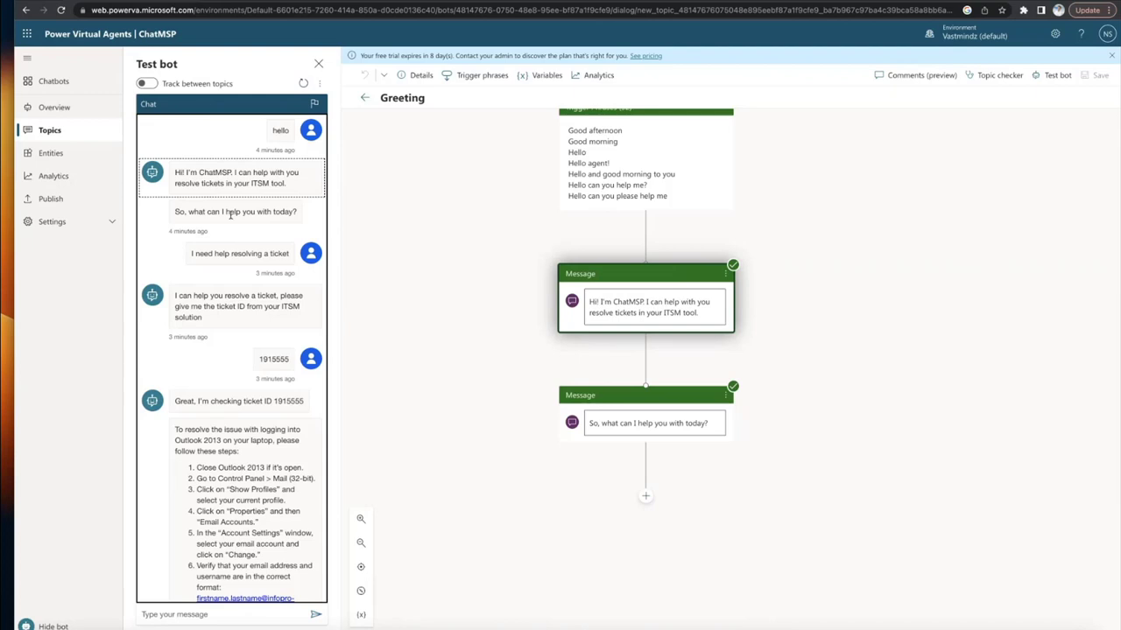
left_click(230, 214)
left_click(228, 253)
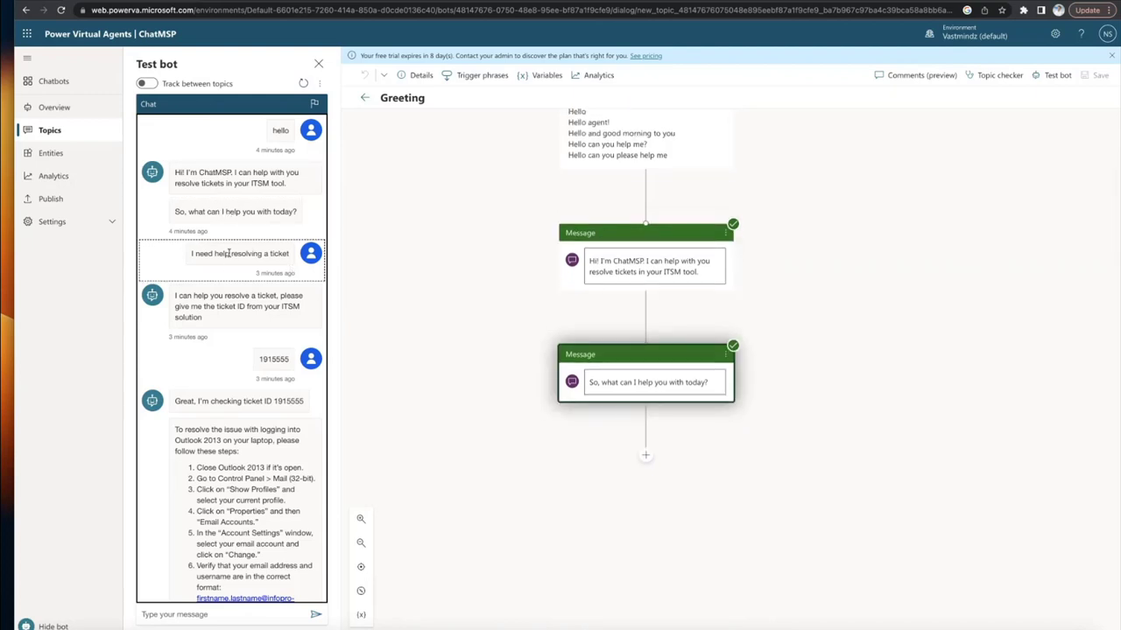
Compare the user's ticket request and the bot's ticket ID question with their positions in the Greeting and Resolve Ticket topics
left_click(236, 306)
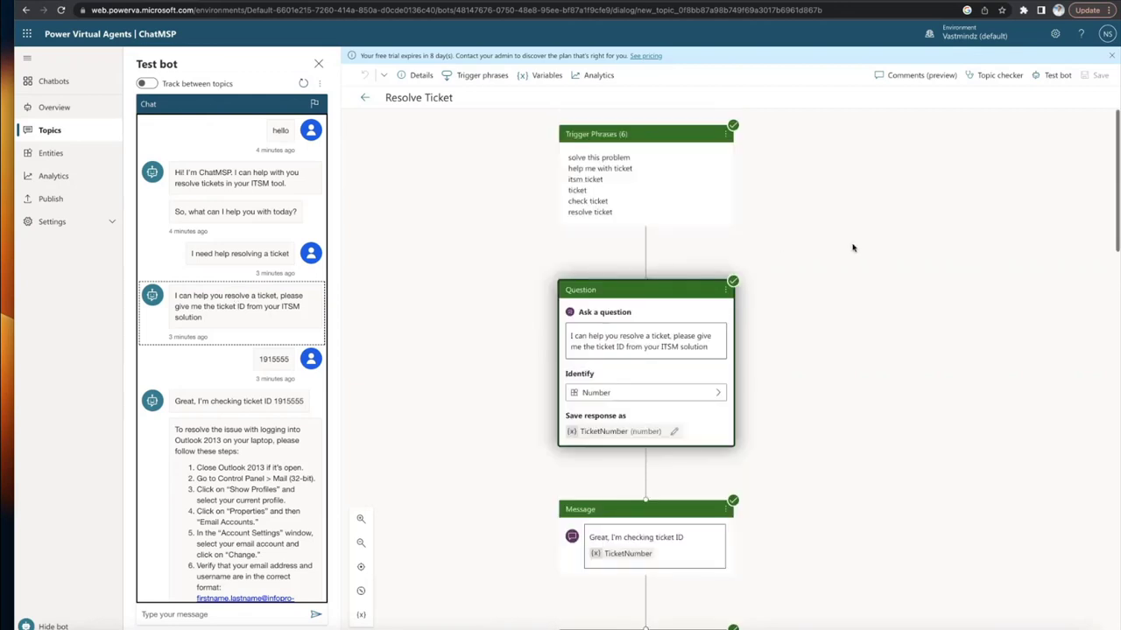
left_click(194, 255)
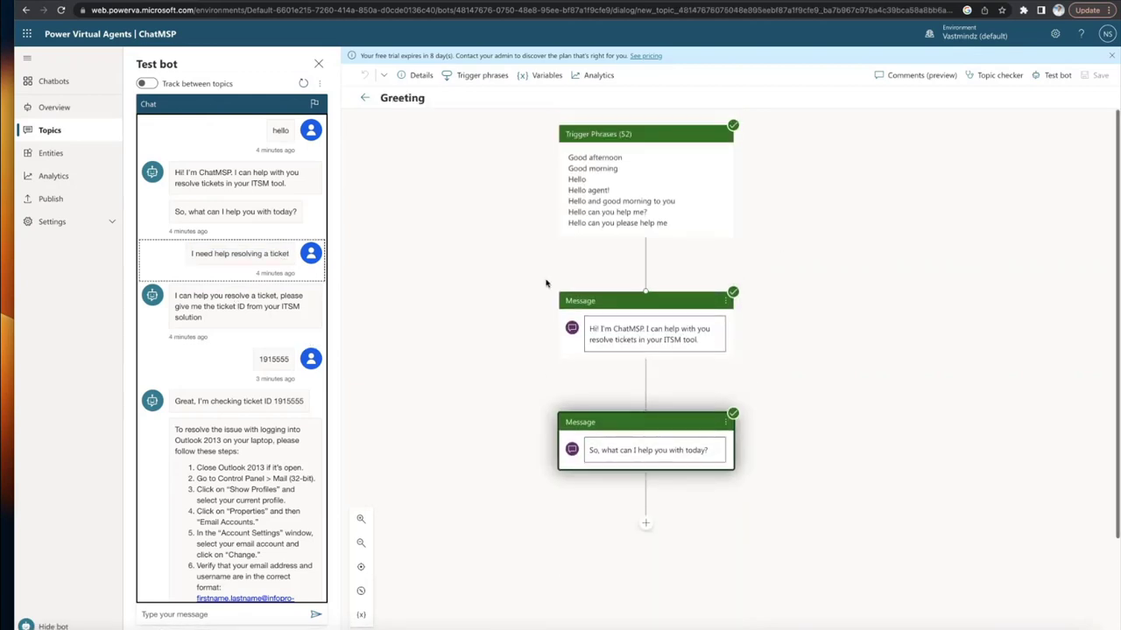
left_click(213, 295)
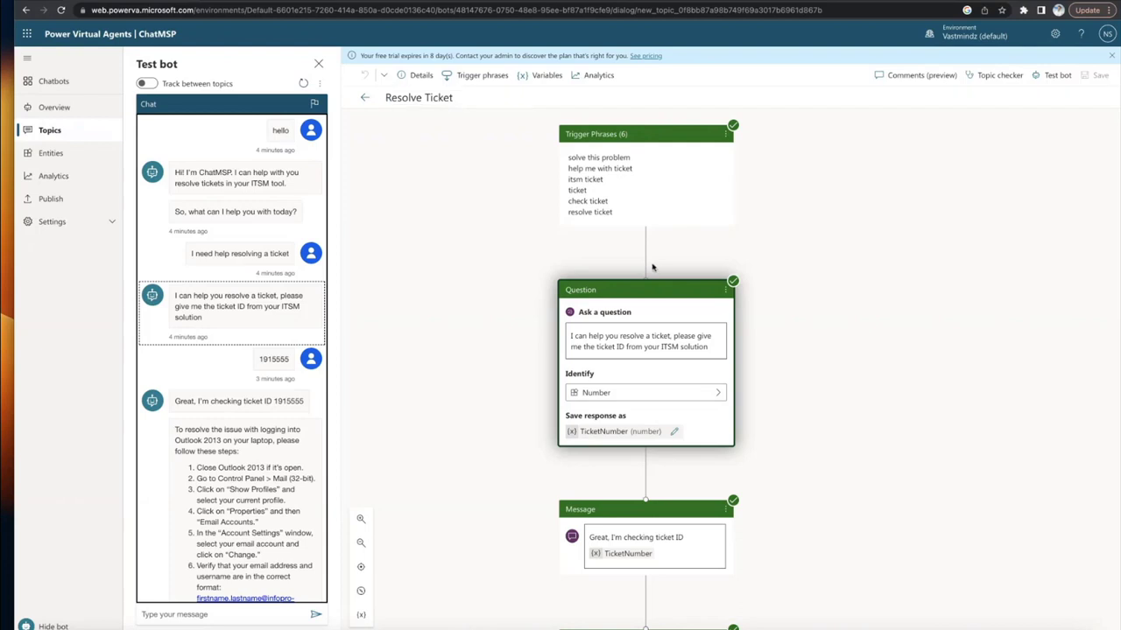
Examine how the ticket number passes from the question node through the message into the Resolve Ticket Flow action's inputs and outputs
scroll(566, 285, "down", 1)
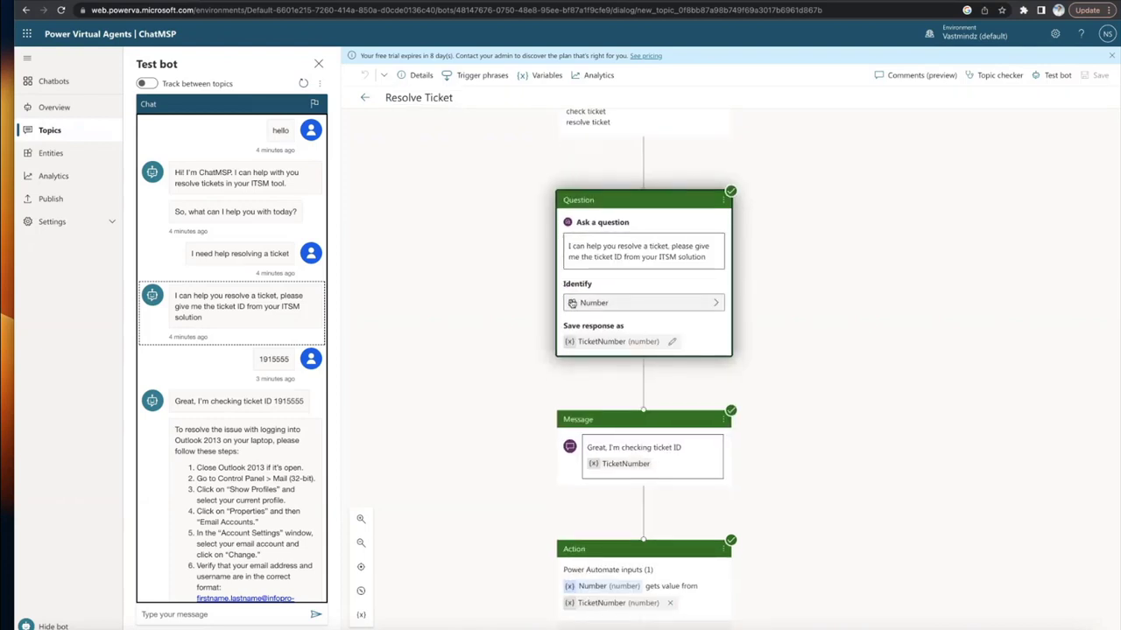
scroll(631, 262, "down", 1)
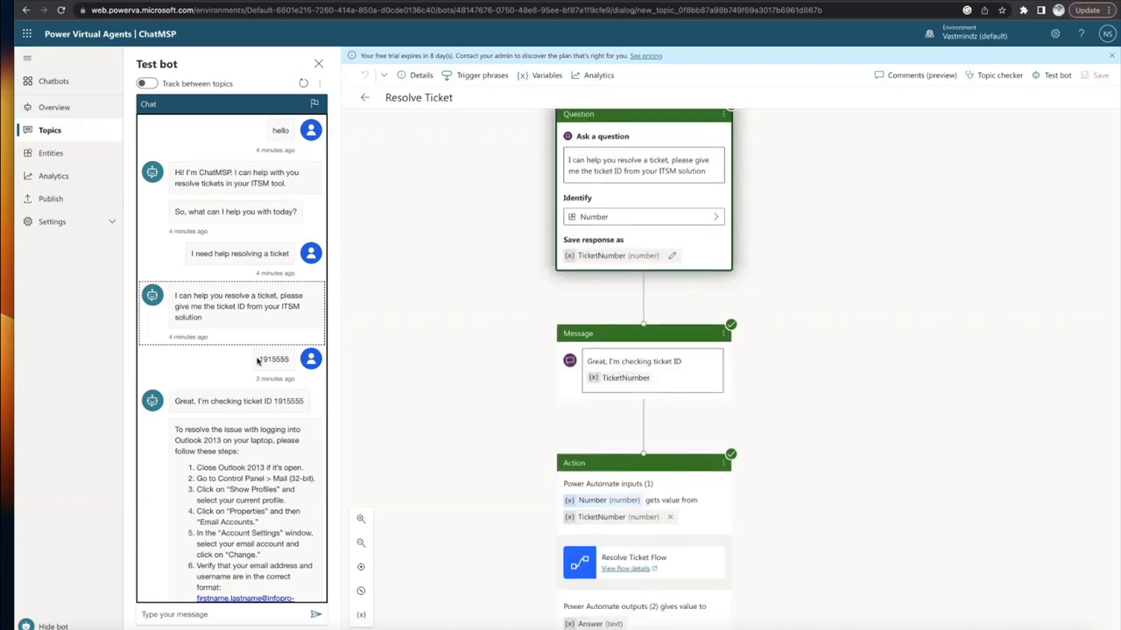
scroll(588, 238, "up", 1)
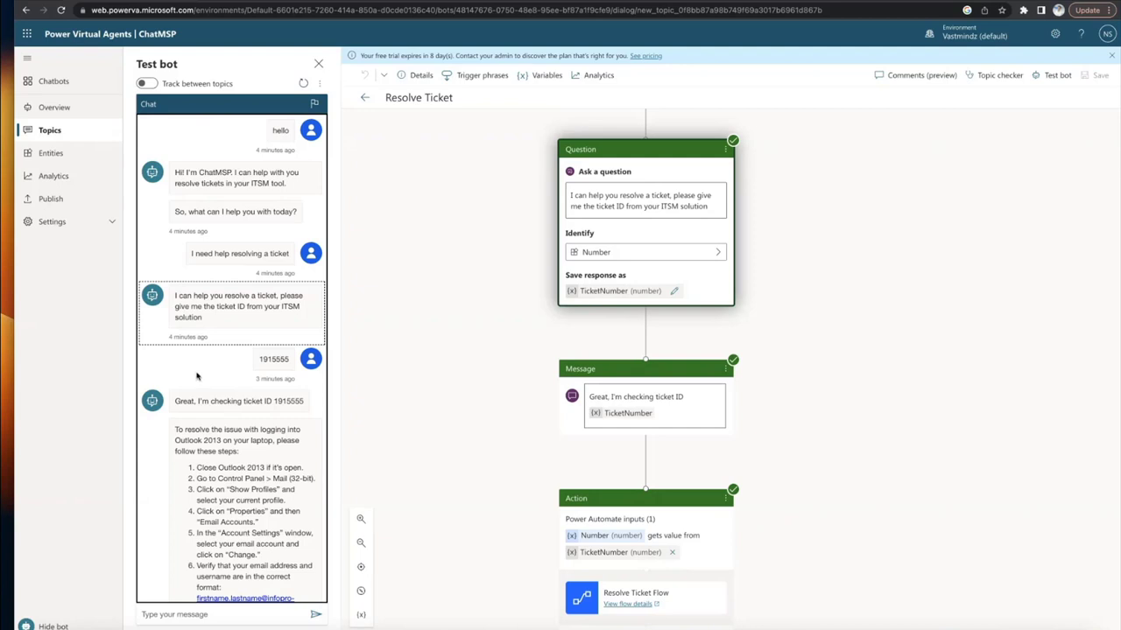
scroll(197, 376, "down", 1)
scroll(626, 429, "down", 1)
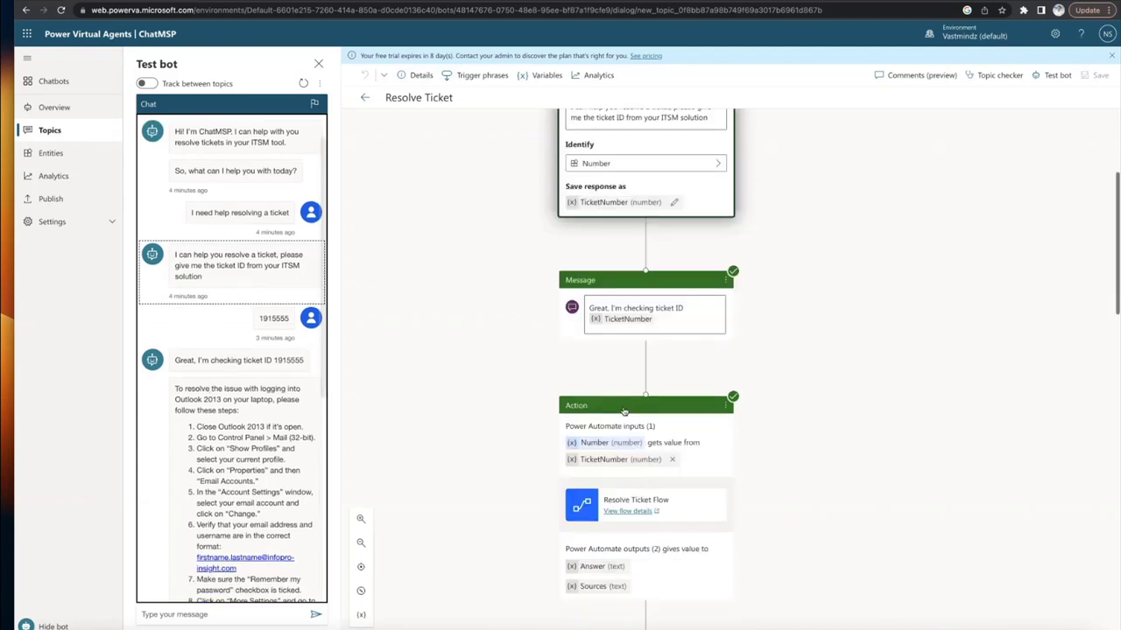
scroll(624, 410, "down", 1)
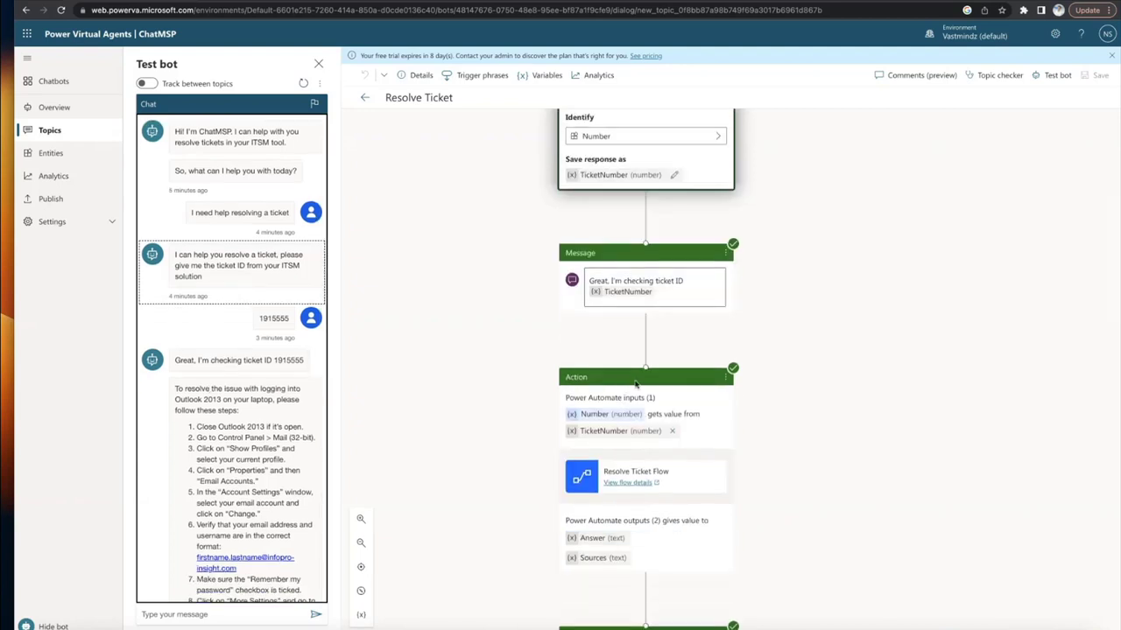
scroll(633, 392, "down", 1)
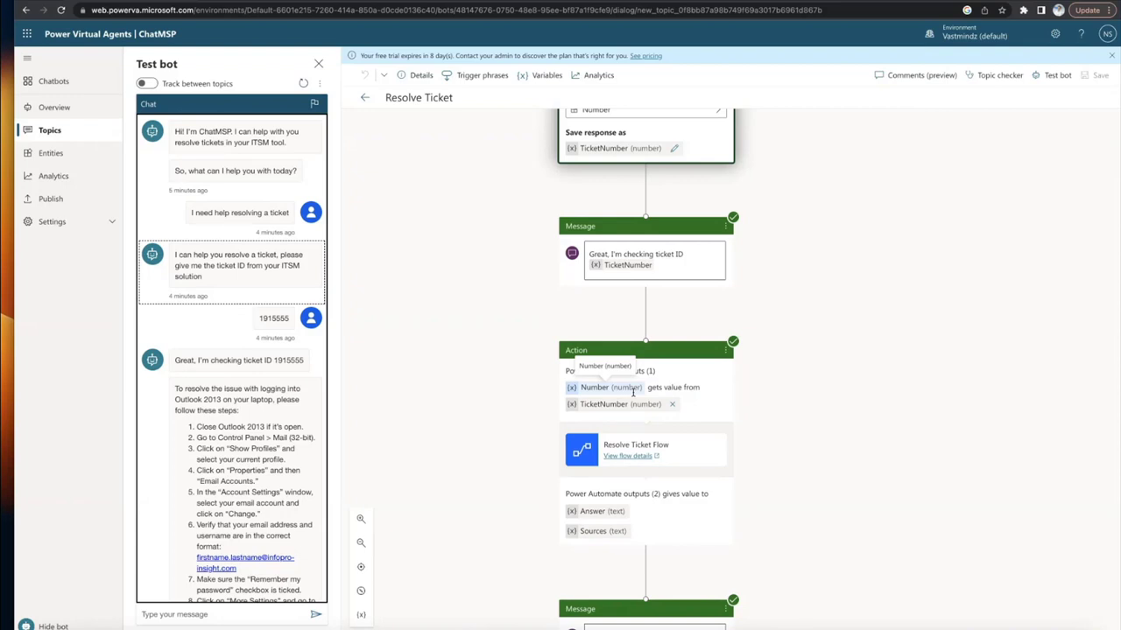
left_click(768, 420)
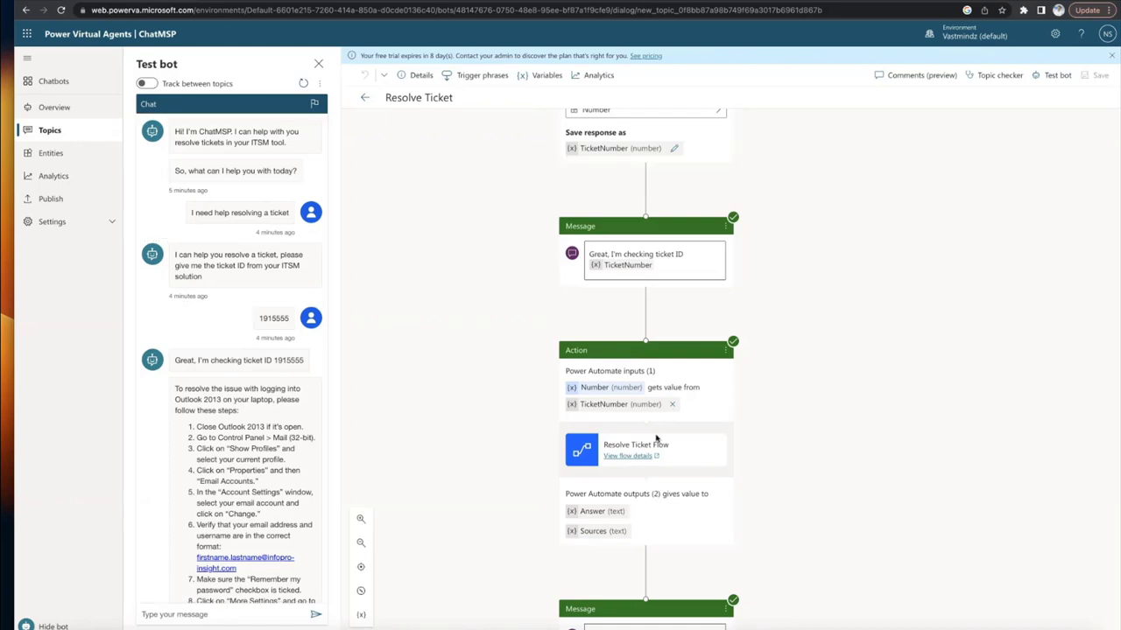
Open the Resolve Ticket Flow for editing in Power Automate and expand its Power Virtual Agents trigger
left_click(628, 456)
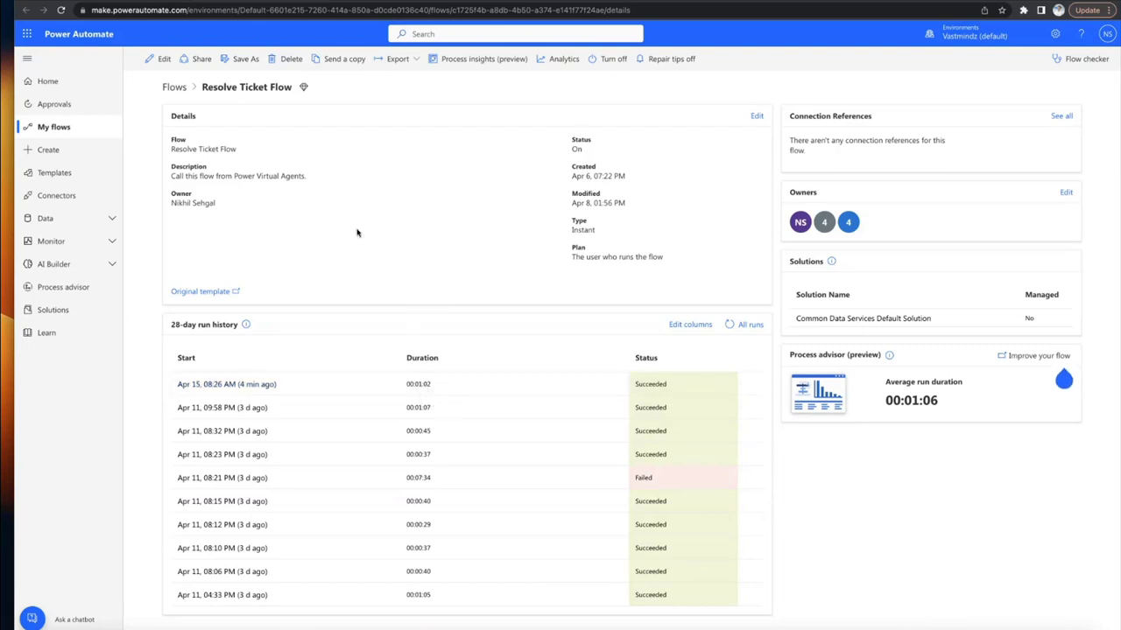
left_click(158, 59)
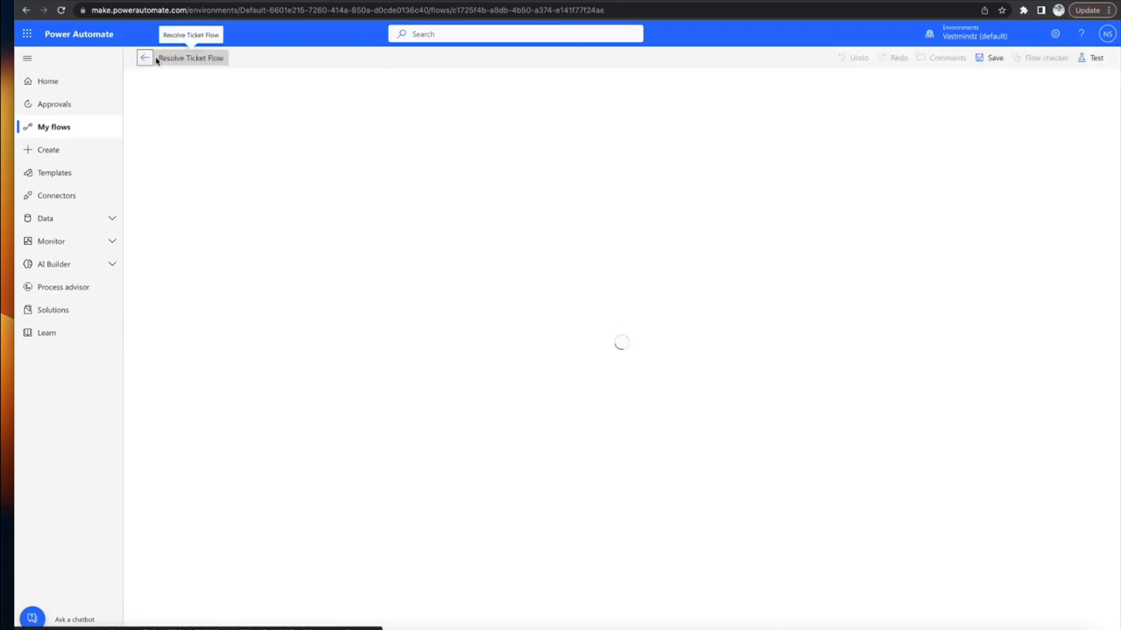
left_click(626, 93)
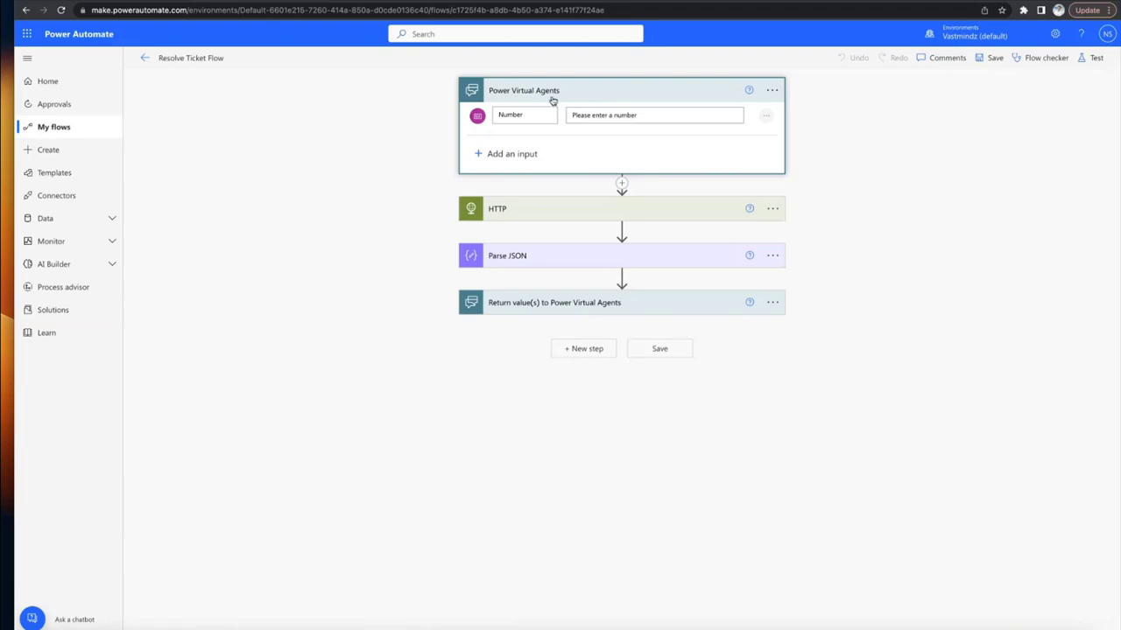
Expand the flow's HTTP action and highlight its request URI to inspect the called endpoint
left_click(587, 210)
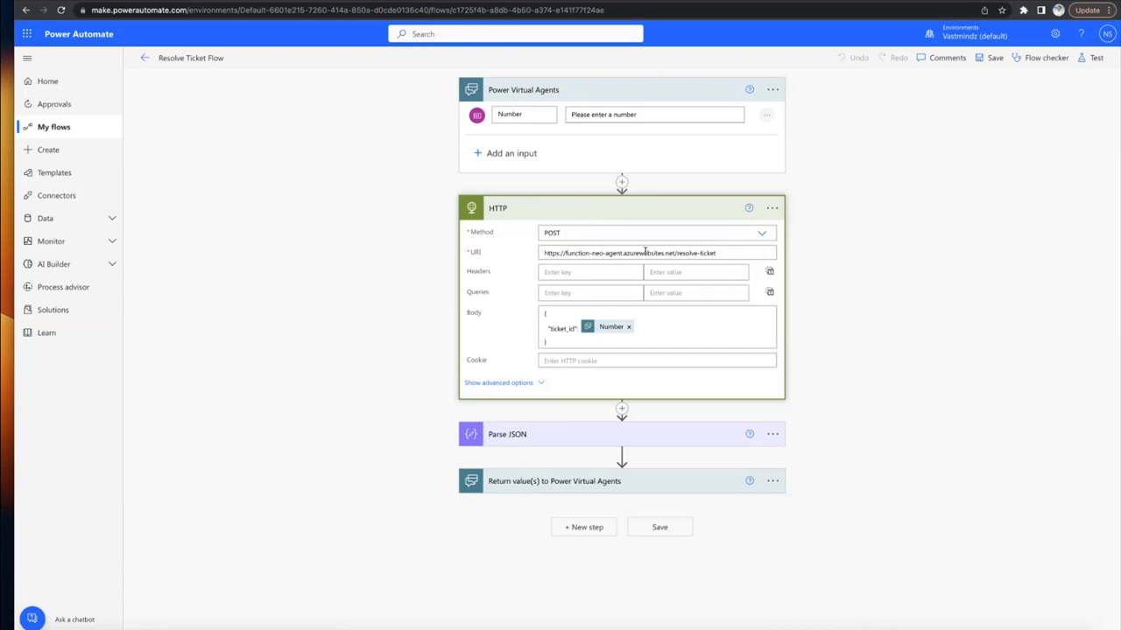
left_click_drag(729, 253, 526, 256)
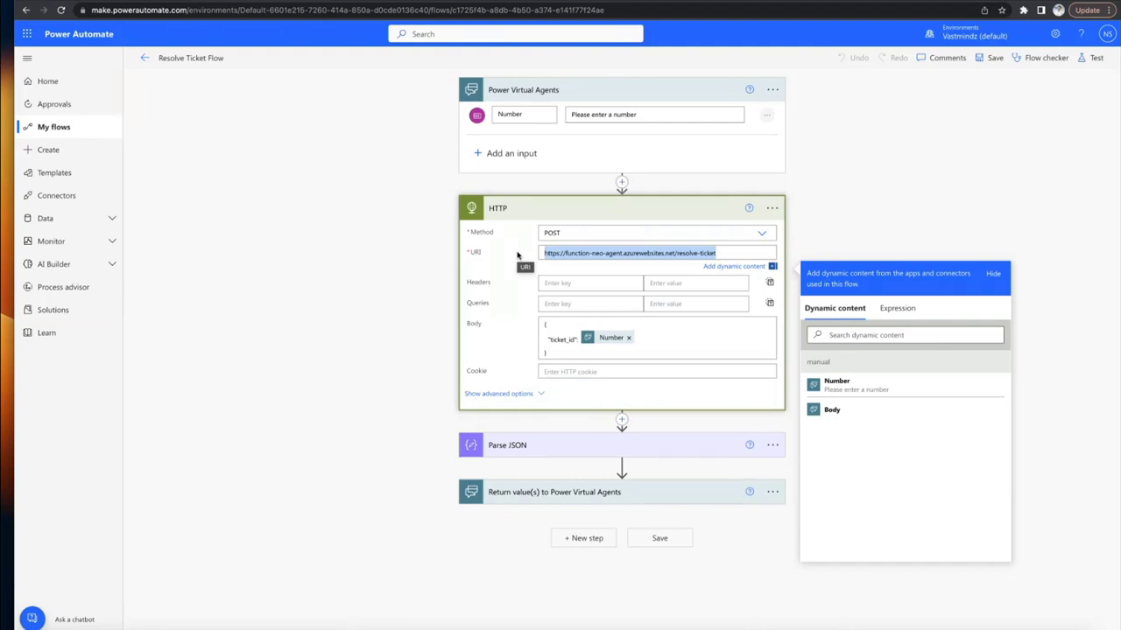
left_click(355, 265)
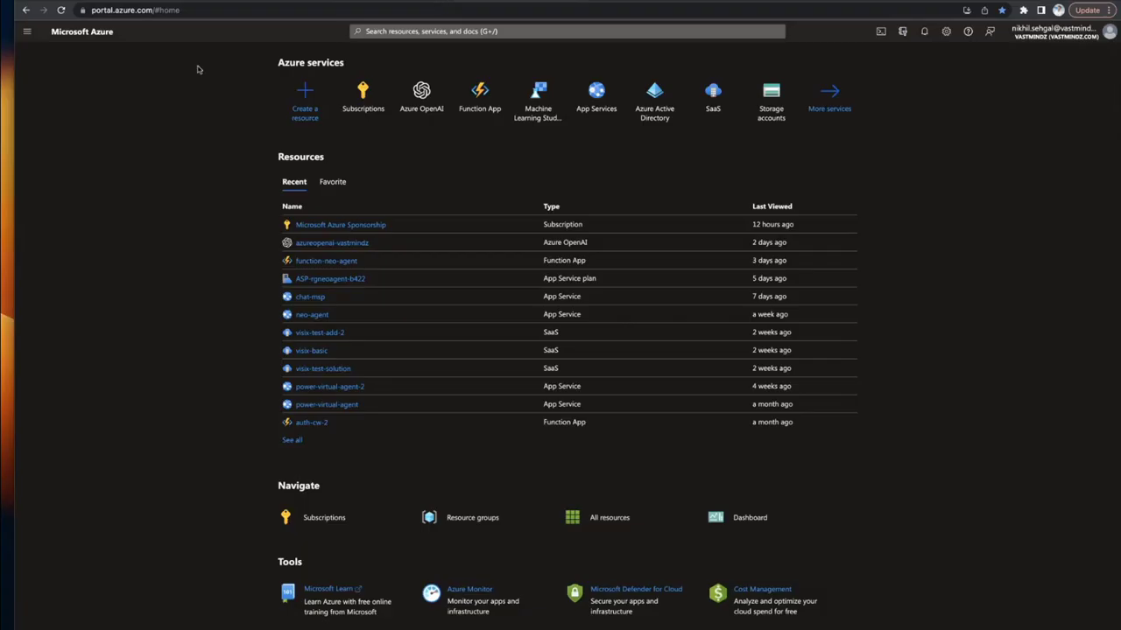
In the Azure portal, open the function-neo-agent Function App and look through its overview and available settings
left_click(489, 95)
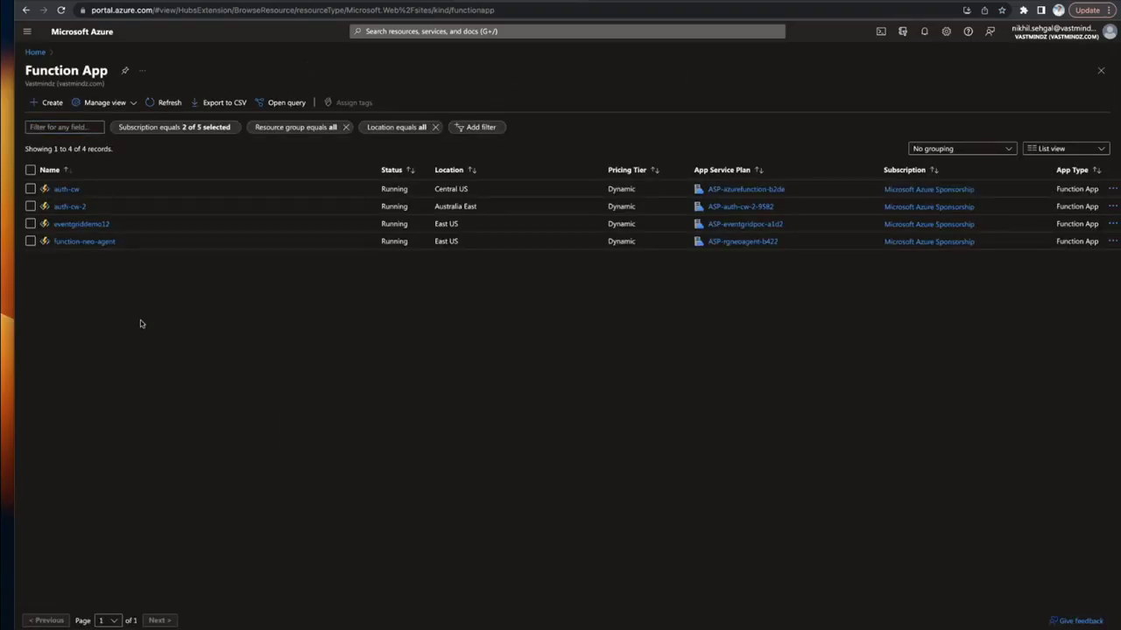
left_click(88, 241)
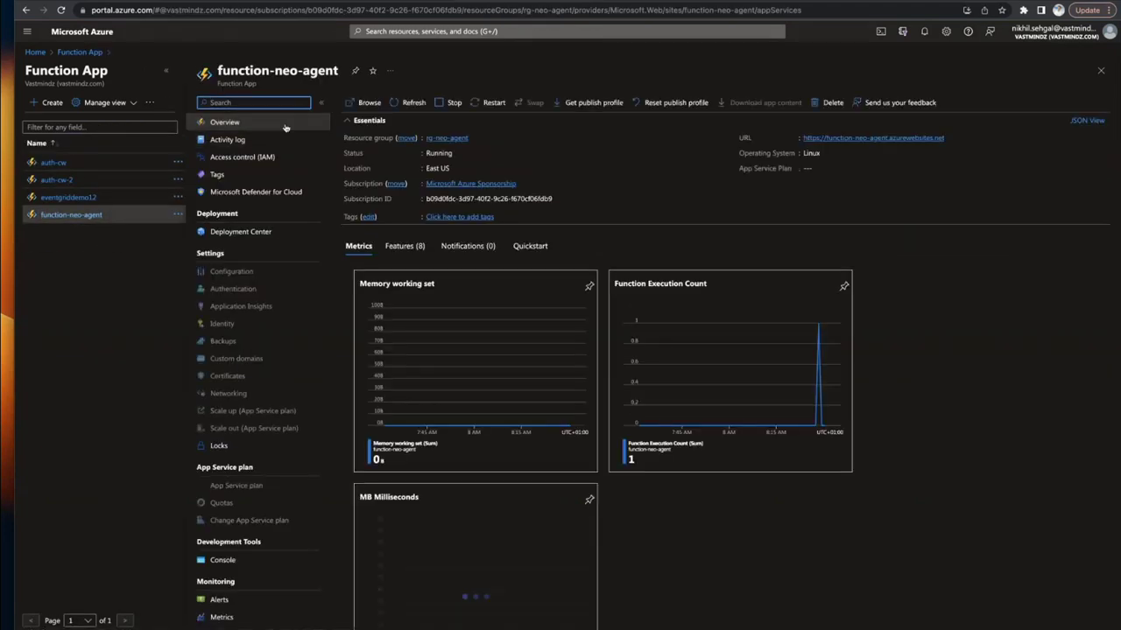
scroll(278, 326, "down", 3)
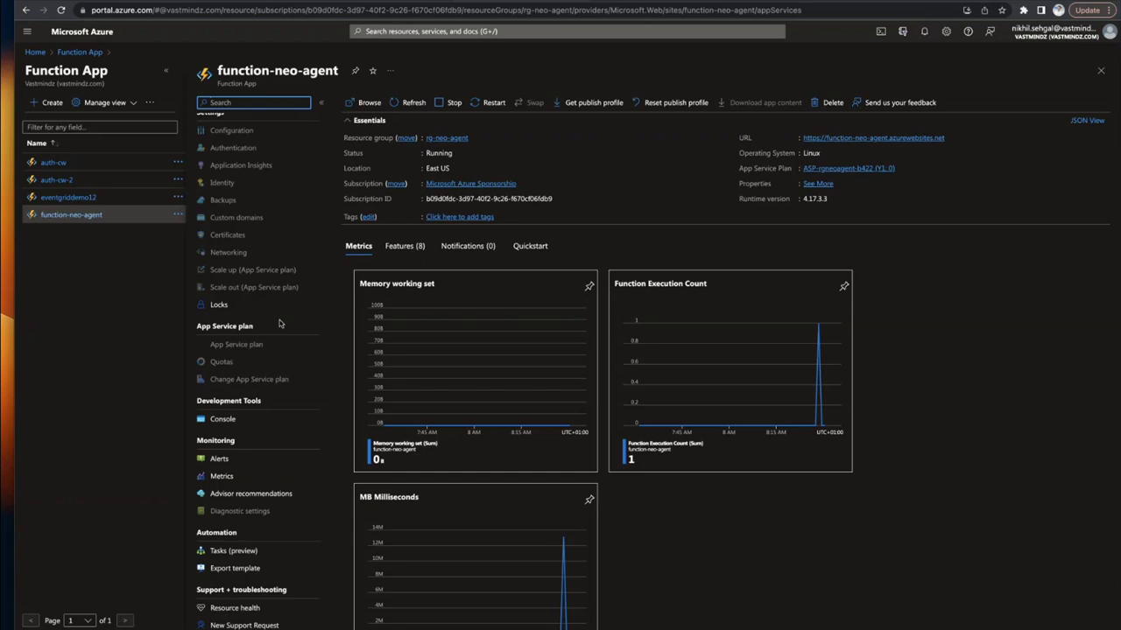
scroll(283, 402, "up", 1)
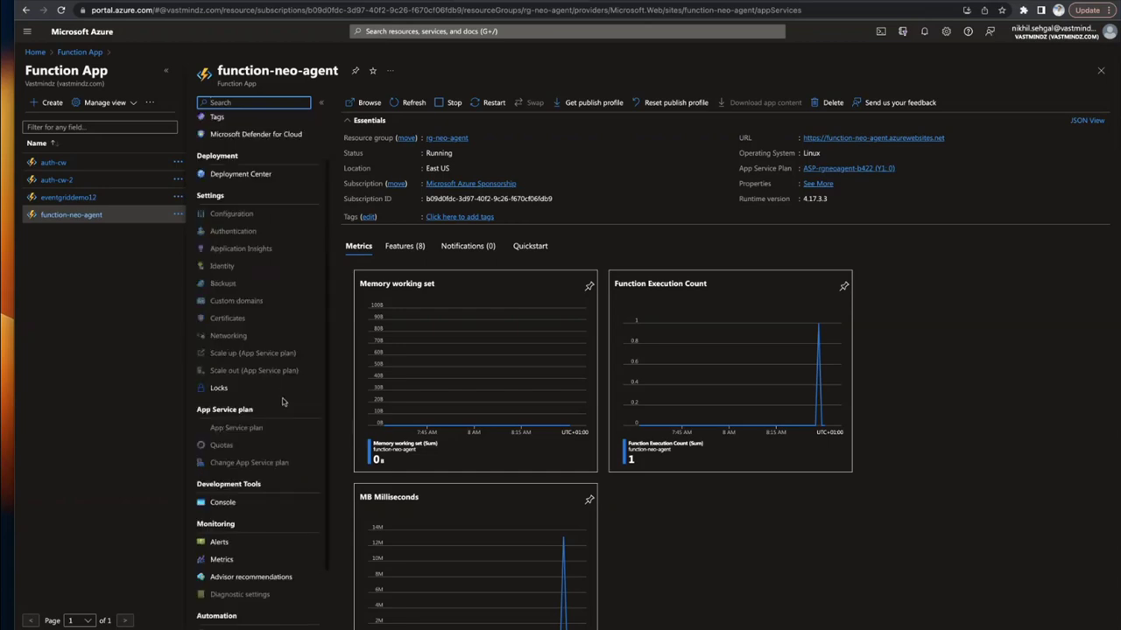
scroll(283, 401, "up", 1)
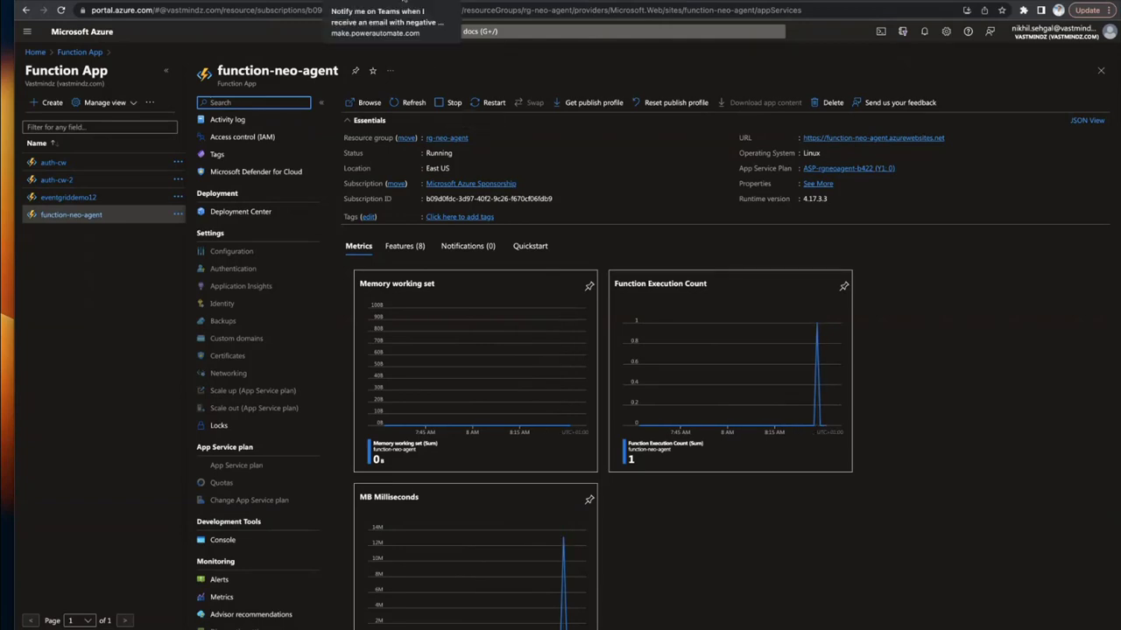
Switch back to the Resolve Ticket Flow in Power Automate, with a brief look at the ChatMSP solution slide in Canva
left_click(385, 2)
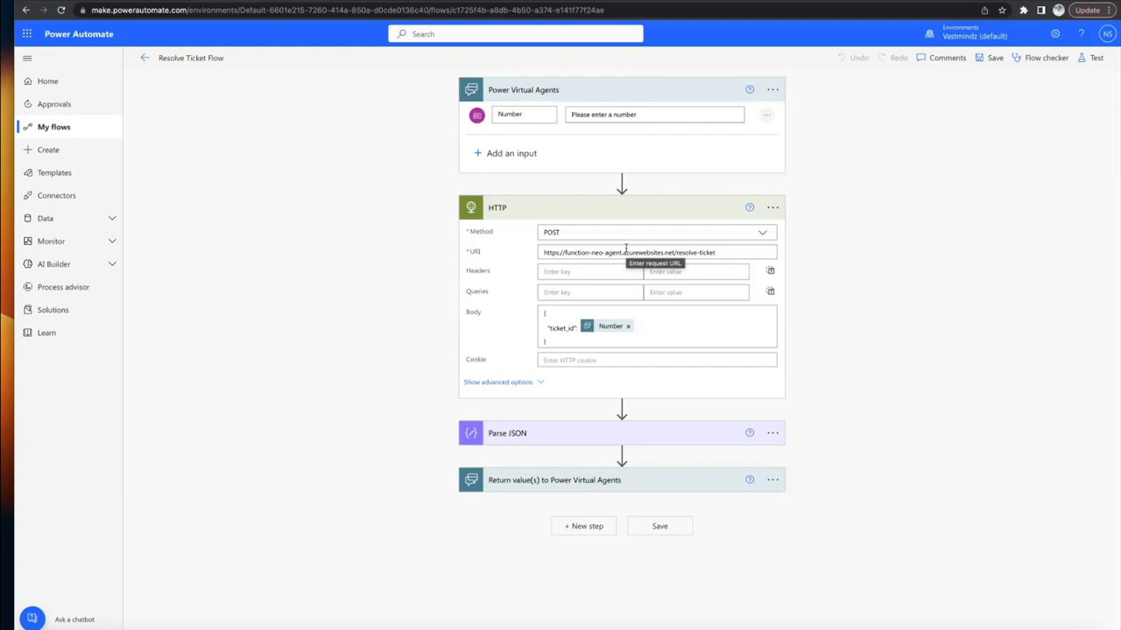
left_click(112, 2)
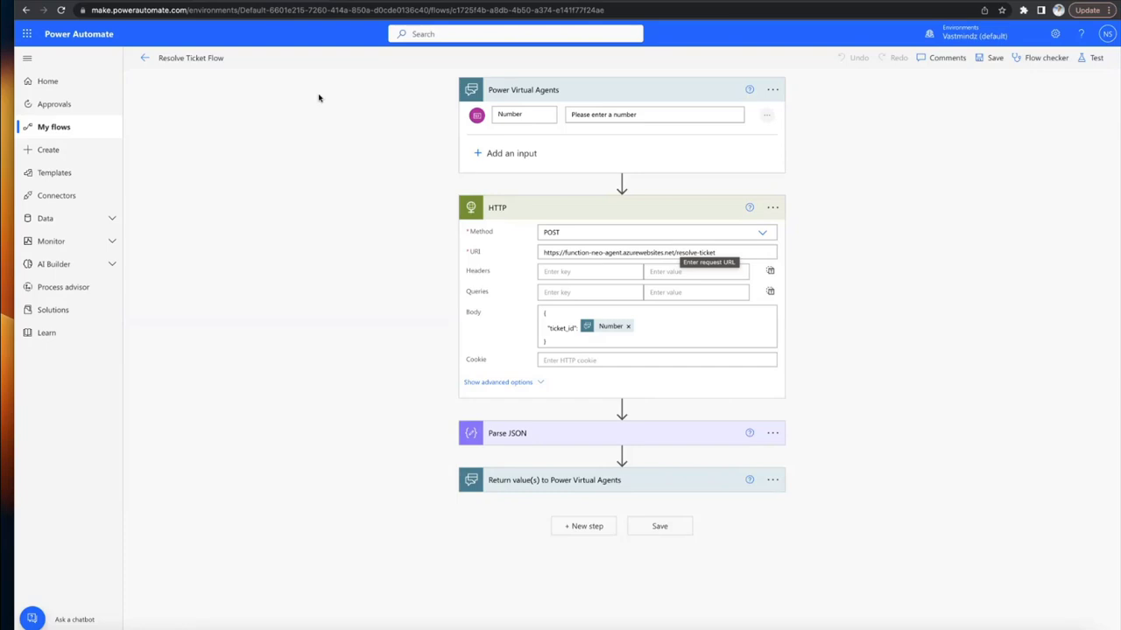
key("super+ctrl+f")
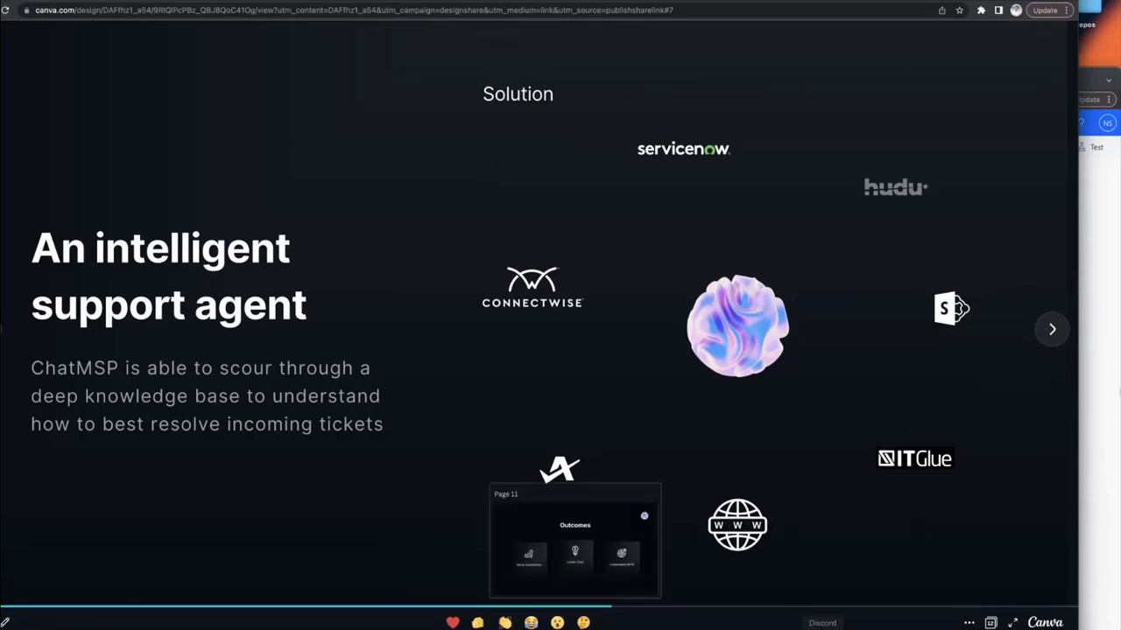
left_click(1107, 254)
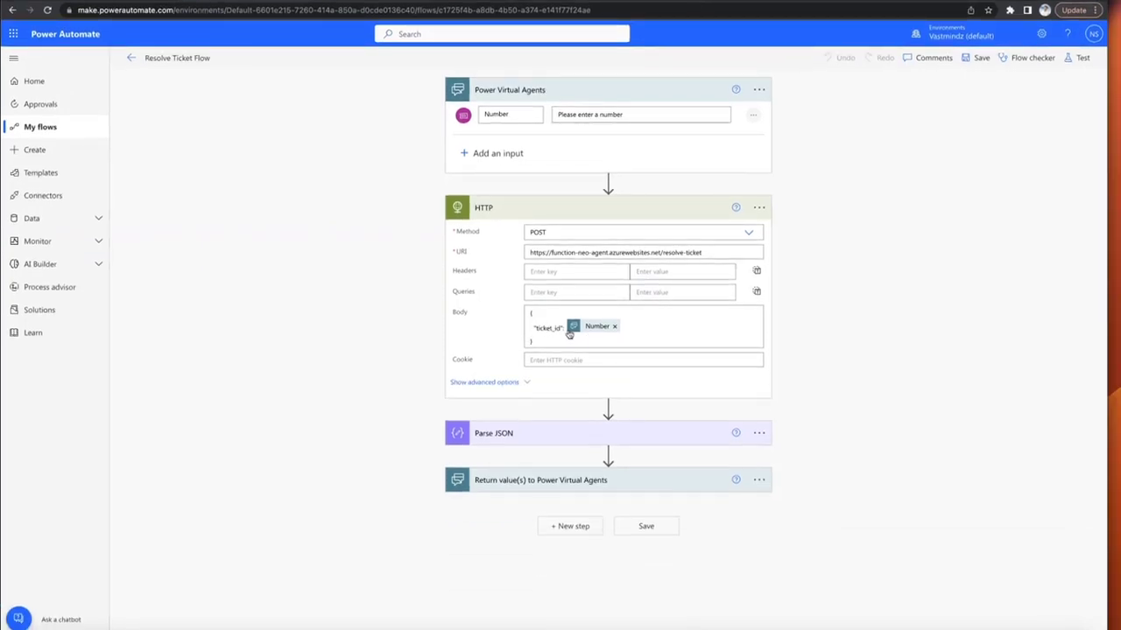
Expand the flow's Parse JSON action and read its schema through to the end
left_click(631, 438)
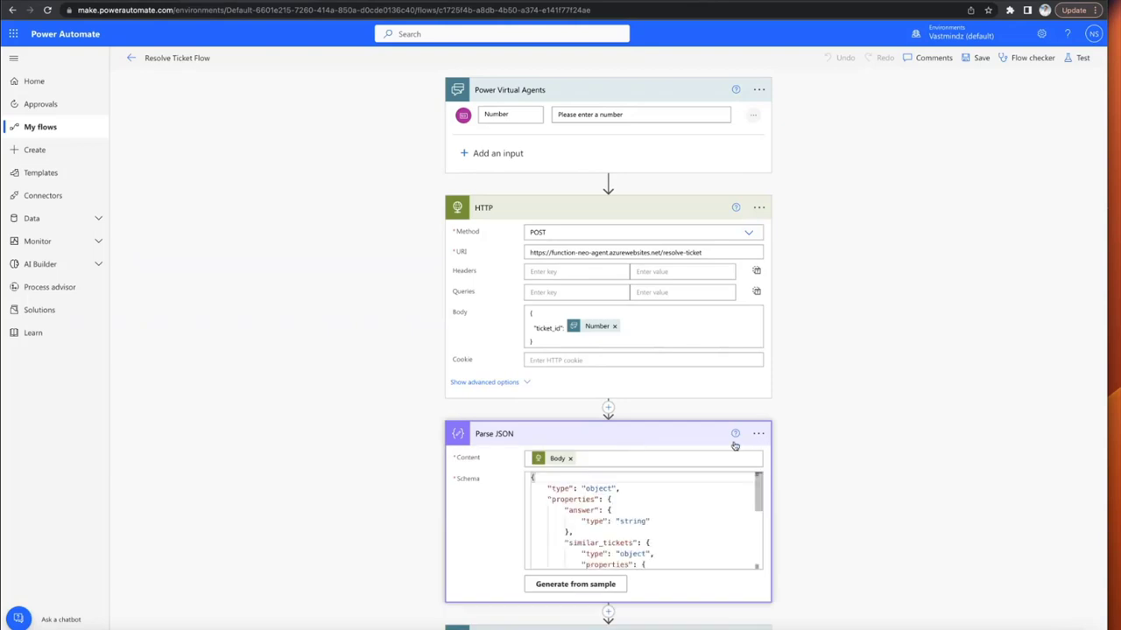
scroll(940, 443, "down", 1)
scroll(686, 430, "down", 3)
scroll(686, 430, "up", 2)
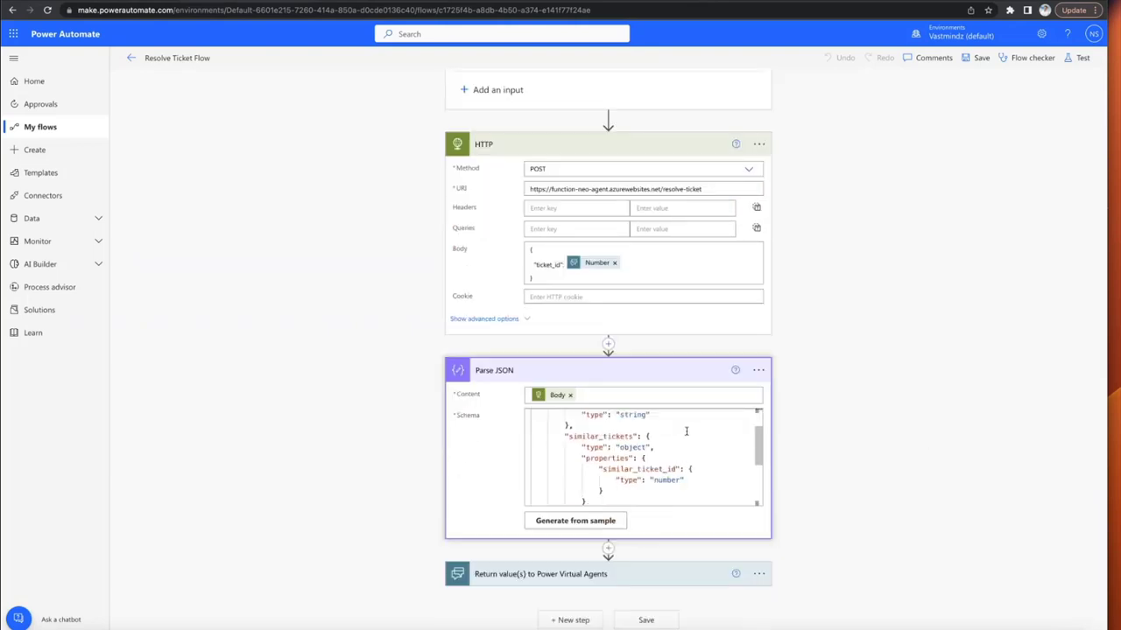
scroll(686, 431, "down", 1)
scroll(686, 431, "down", 2)
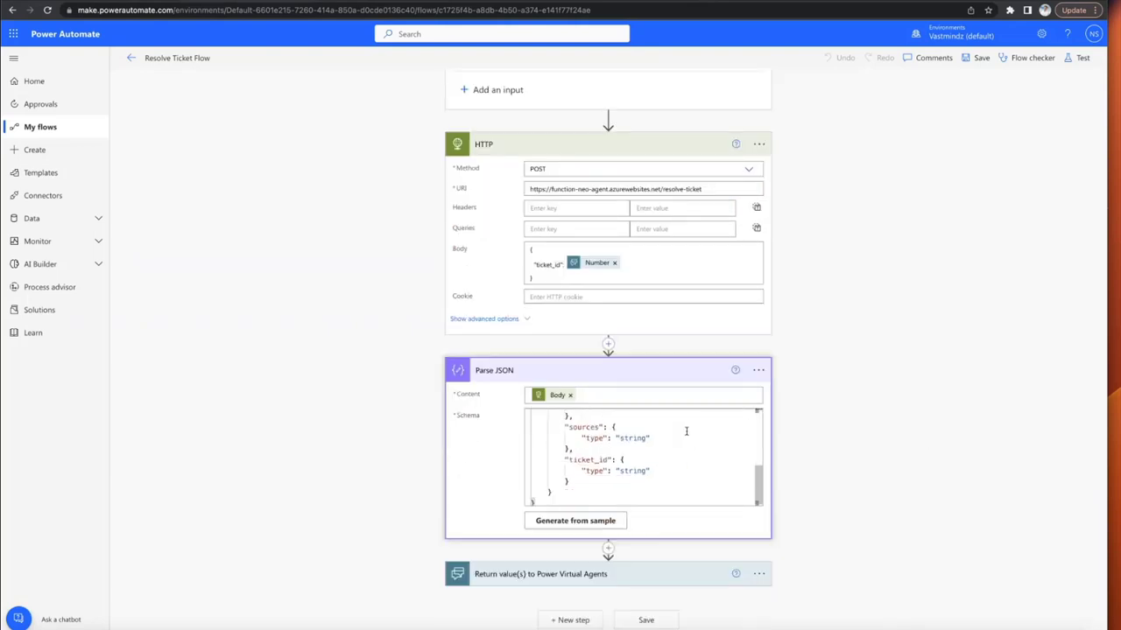
Examine the answer, similar_tickets, sources and ticket_id properties in the Parse JSON schema, highlighting each one in turn
scroll(686, 431, "up", 6)
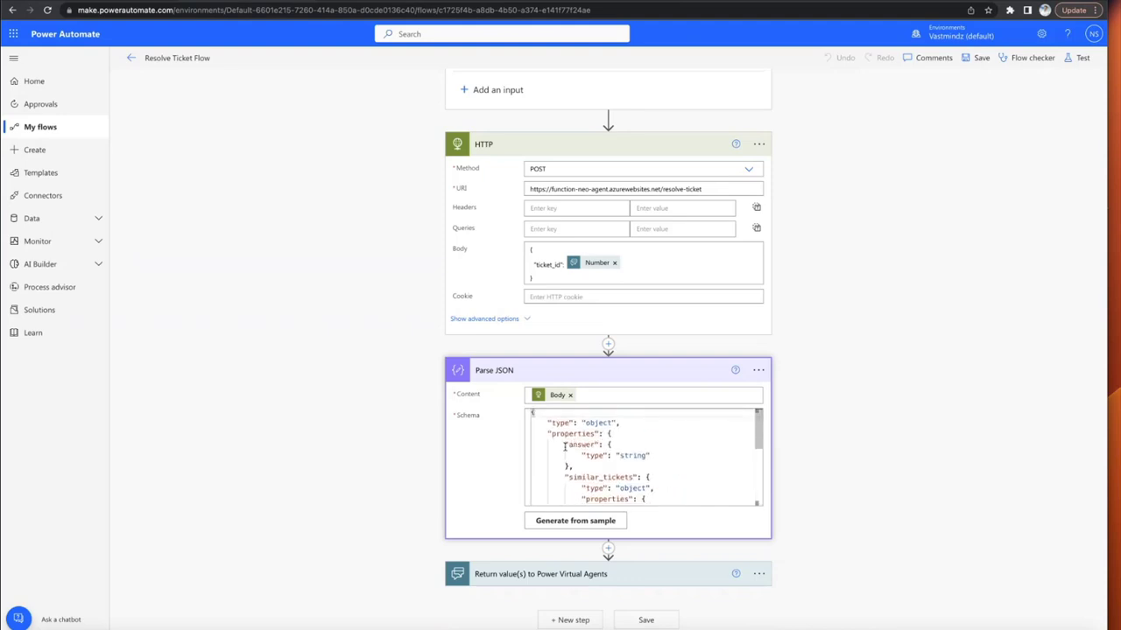
left_click_drag(564, 447, 651, 455)
scroll(650, 455, "down", 2)
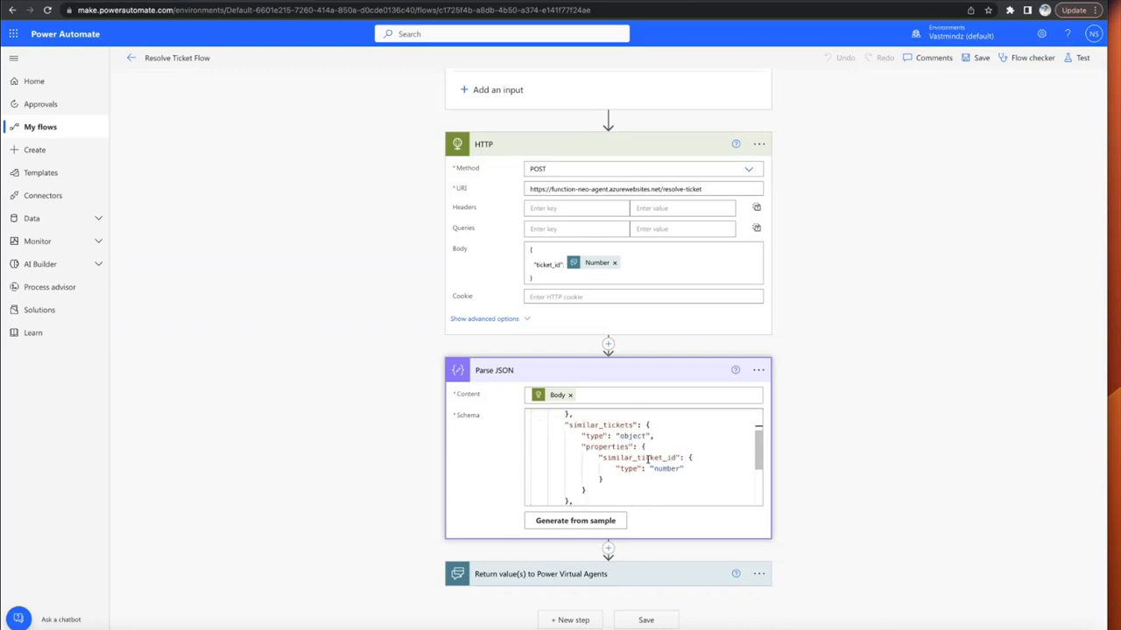
scroll(613, 464, "up", 2)
left_click_drag(561, 477, 660, 488)
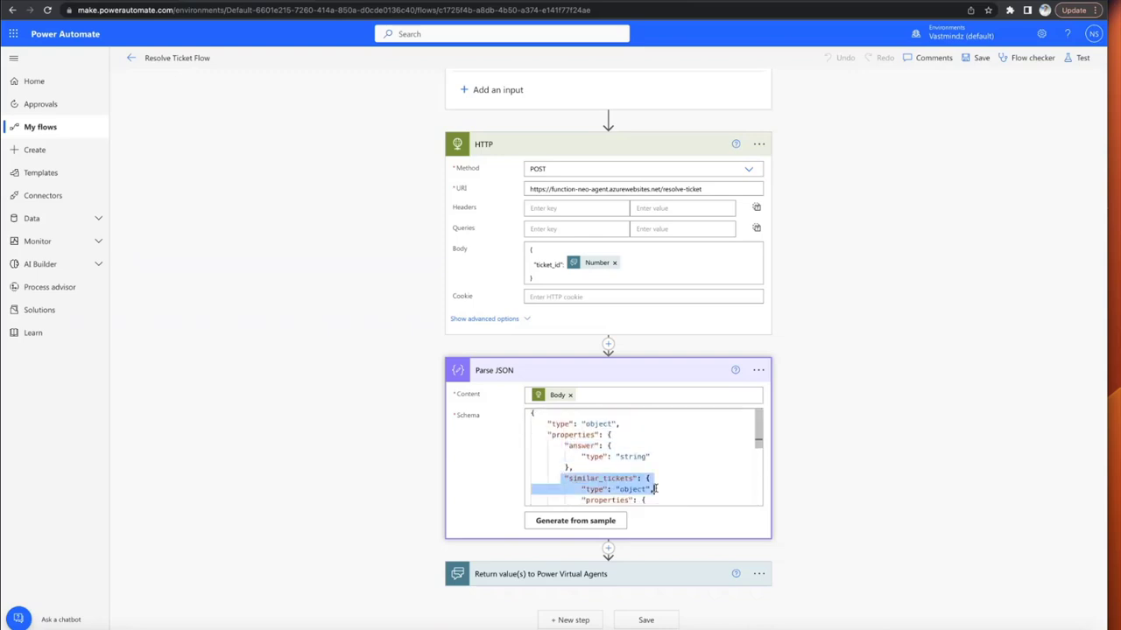
scroll(658, 488, "down", 5)
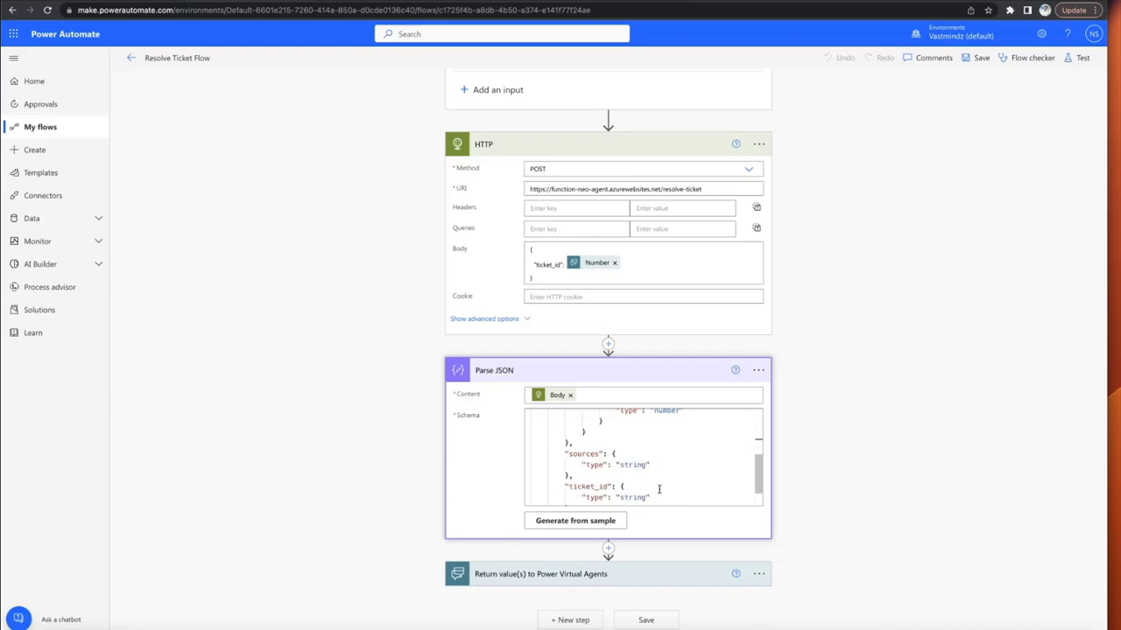
left_click_drag(554, 445, 676, 454)
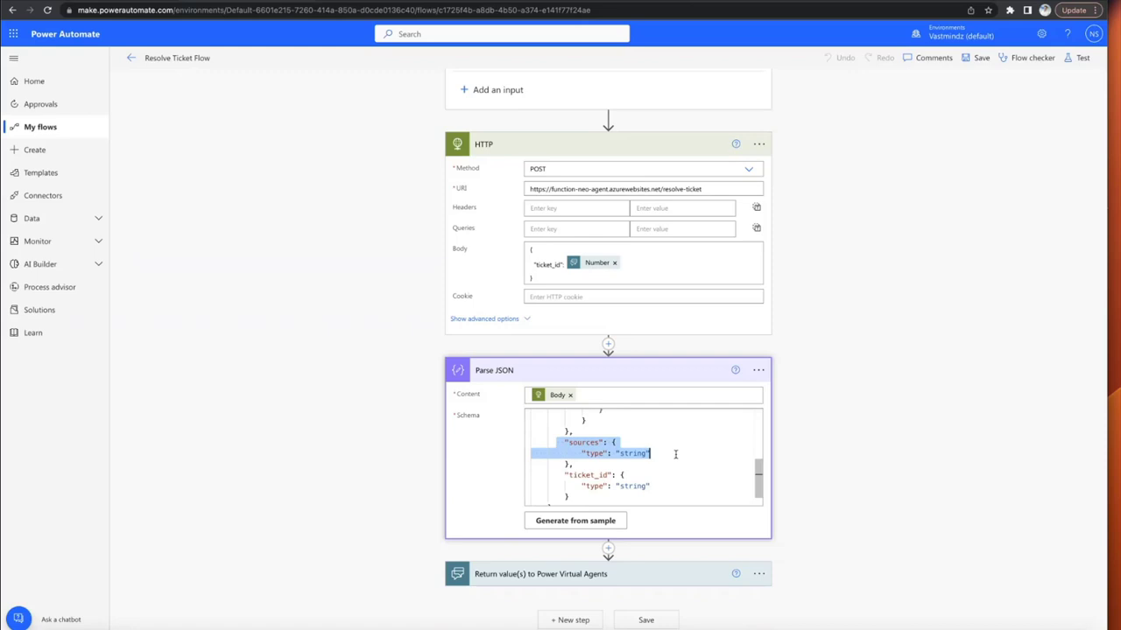
left_click(675, 454)
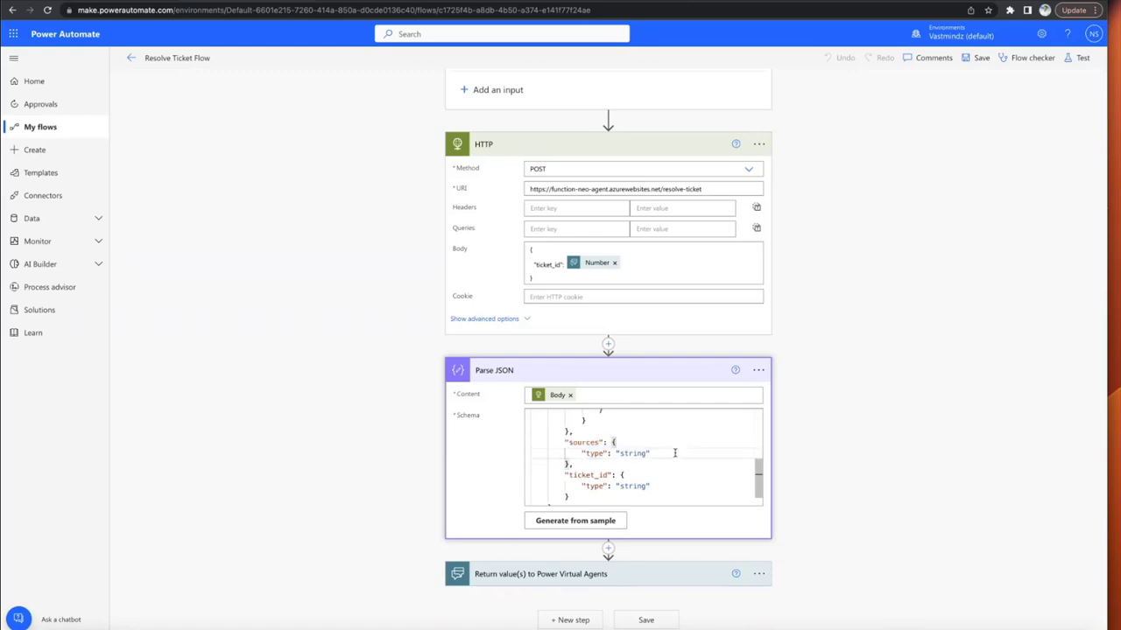
scroll(674, 453, "down", 1)
left_click_drag(668, 482, 627, 445)
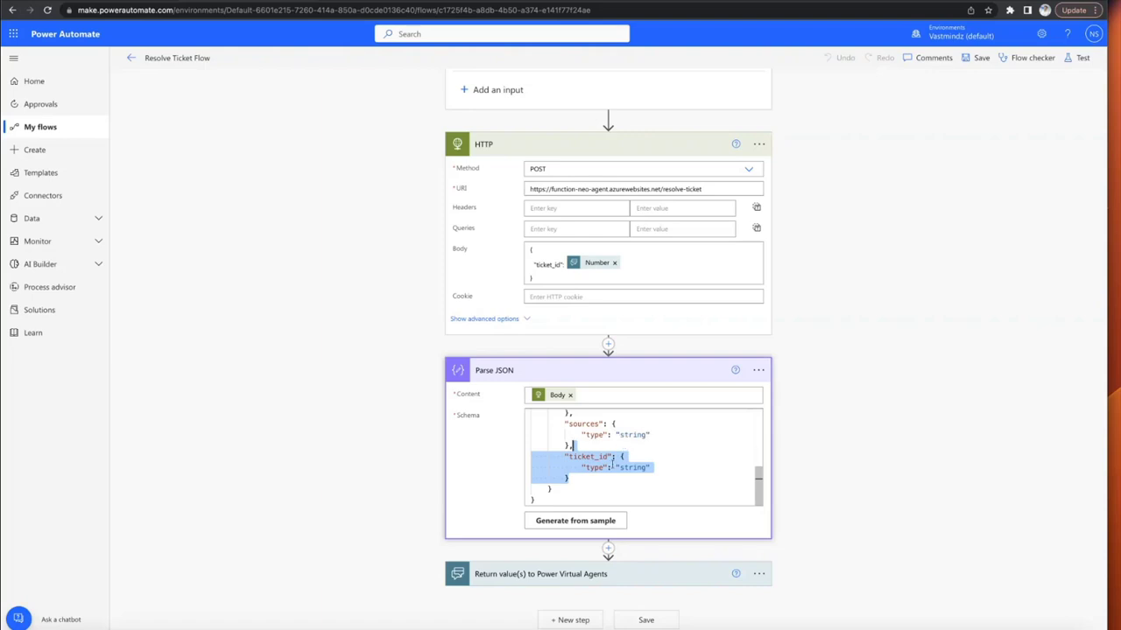
scroll(622, 455, "up", 10)
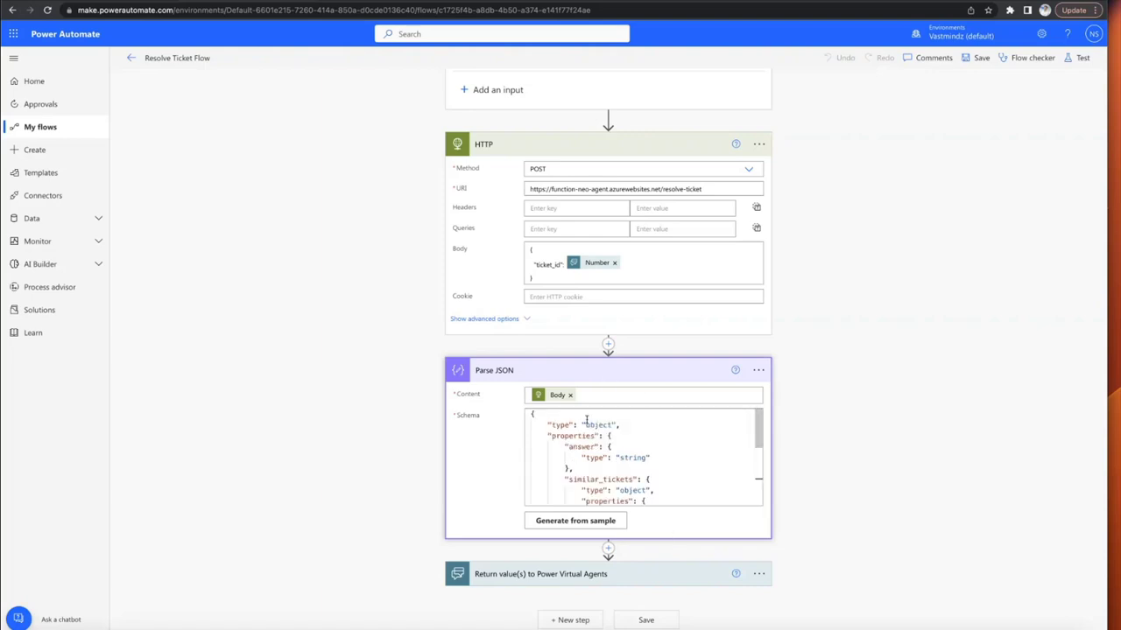
scroll(617, 473, "down", 3)
scroll(616, 476, "up", 3)
Expand the flow's Return value(s) to Power Virtual Agents action and compare its Answer and Sources outputs with the Parse JSON schema
left_click(605, 574)
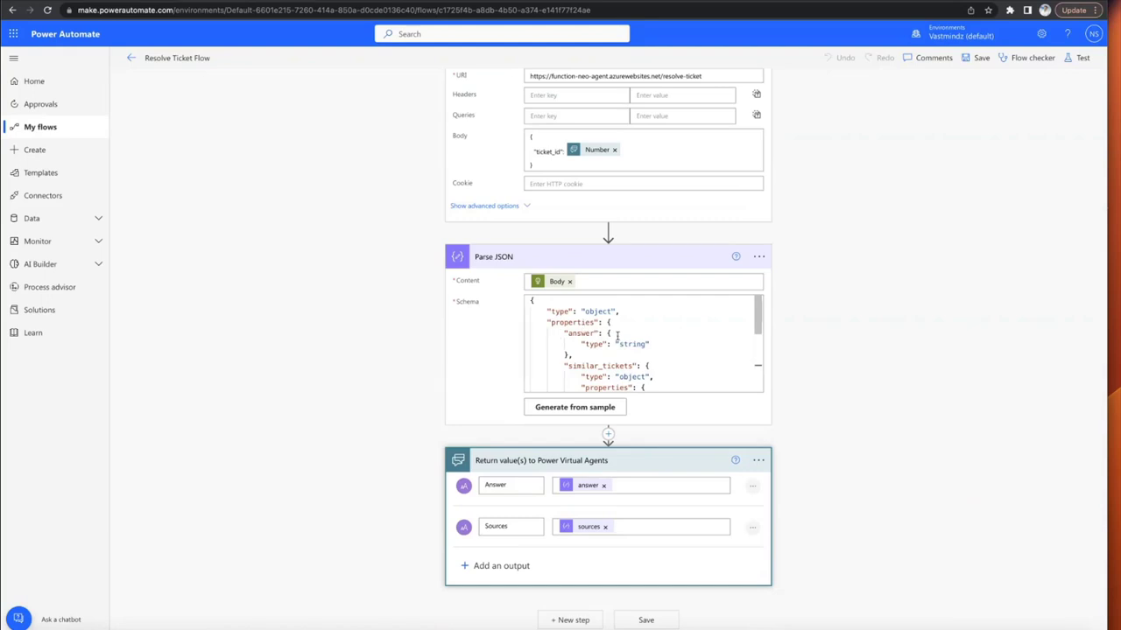
scroll(617, 335, "down", 2)
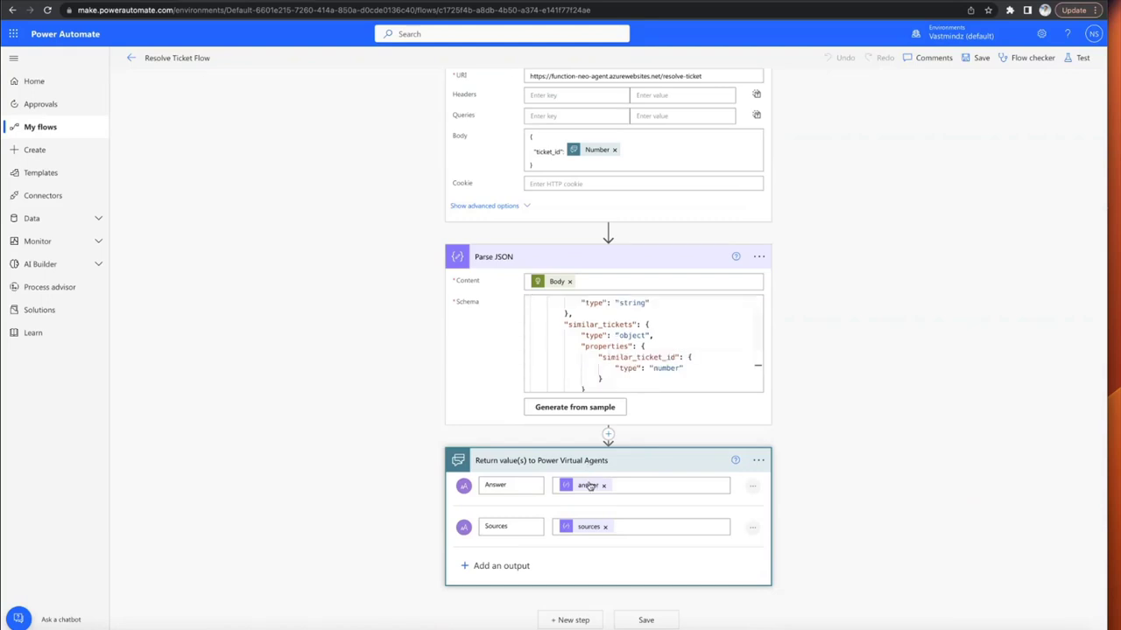
scroll(615, 342, "down", 3)
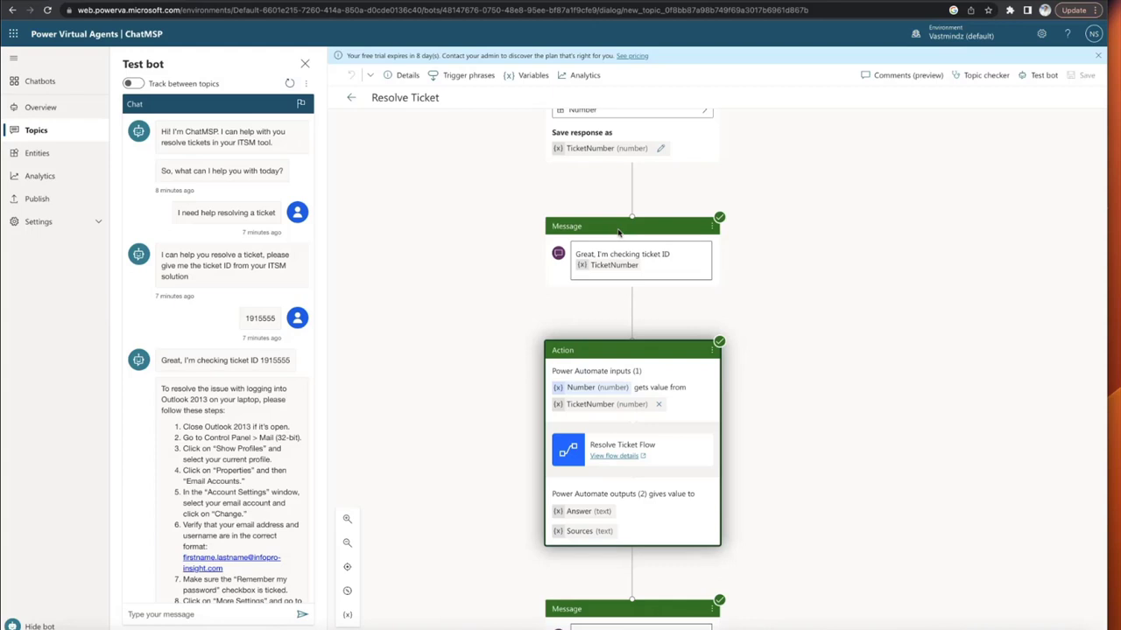
Switch back to the Resolve Ticket topic in Power Virtual Agents and review the Resolve Ticket Flow action and the message nodes below it
scroll(574, 444, "down", 1)
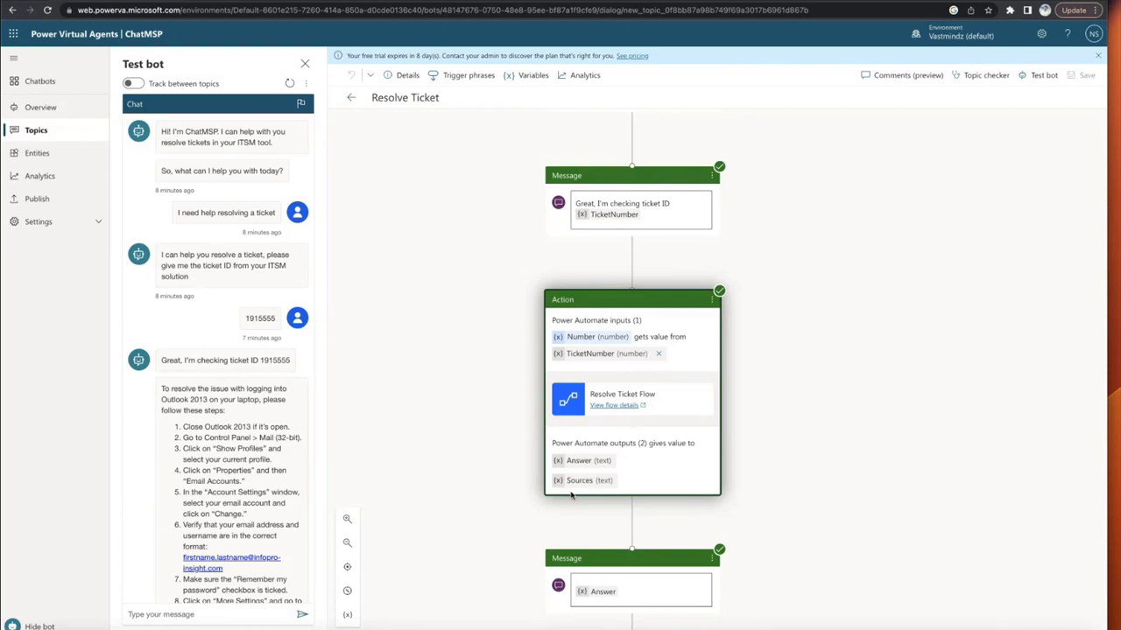
scroll(676, 420, "down", 2)
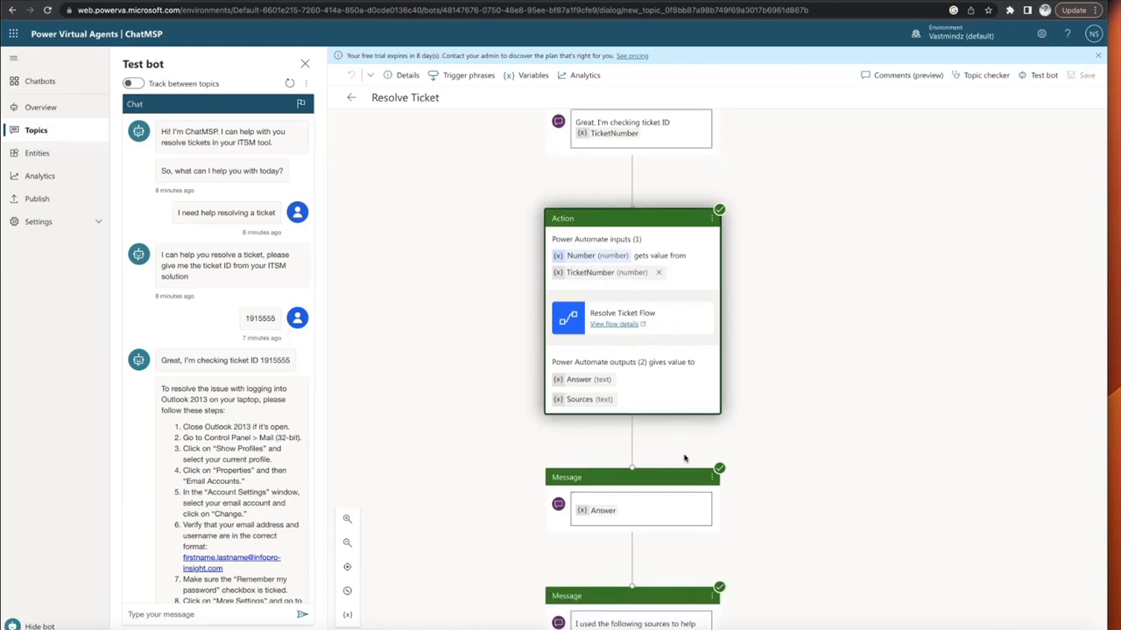
scroll(686, 456, "down", 2)
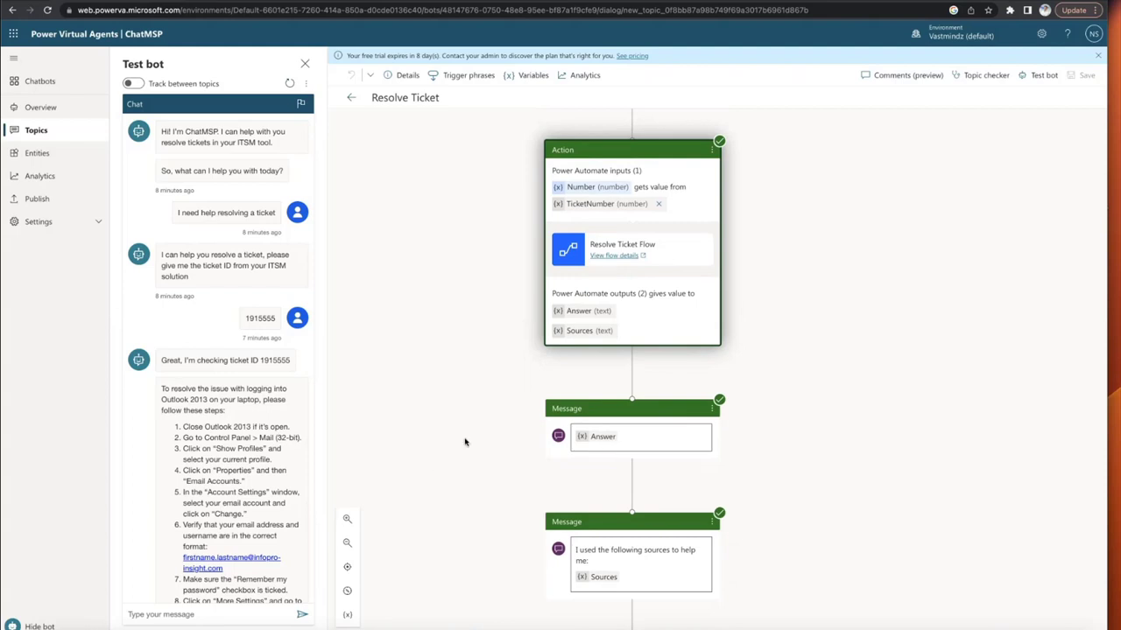
scroll(173, 385, "down", 1)
Trace the bot's troubleshooting answer in the test chat to its message node and read the answer to its end
left_click(159, 311)
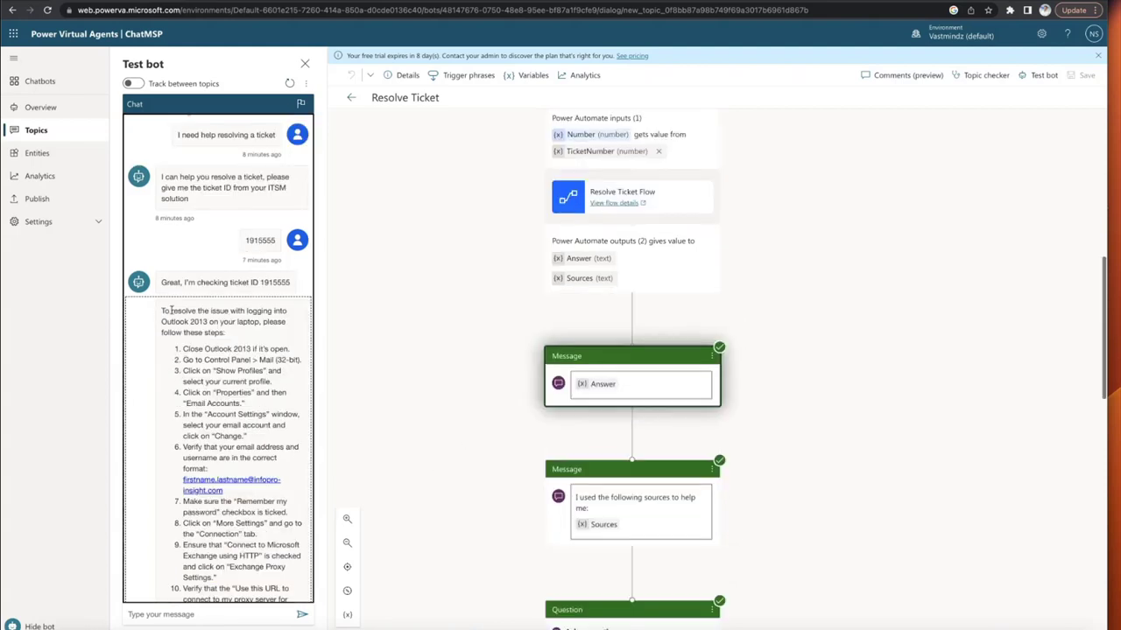
scroll(171, 317, "down", 1)
scroll(174, 319, "down", 3)
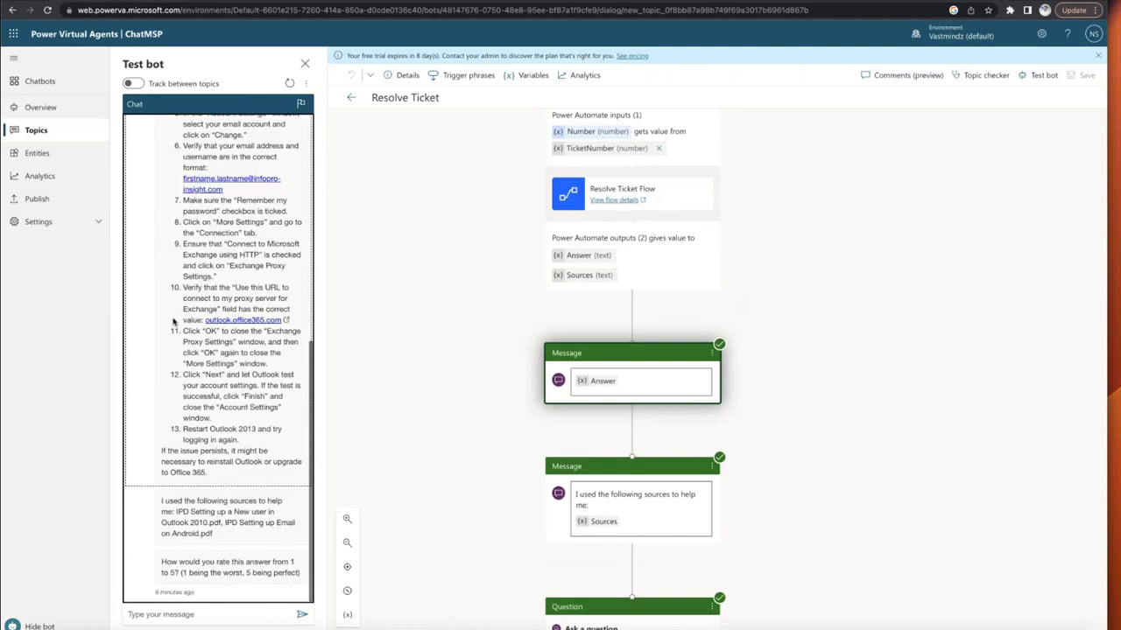
Trace the chat's sources message to its topic node and highlight the cited PDF documents in the test chat
left_click(578, 510)
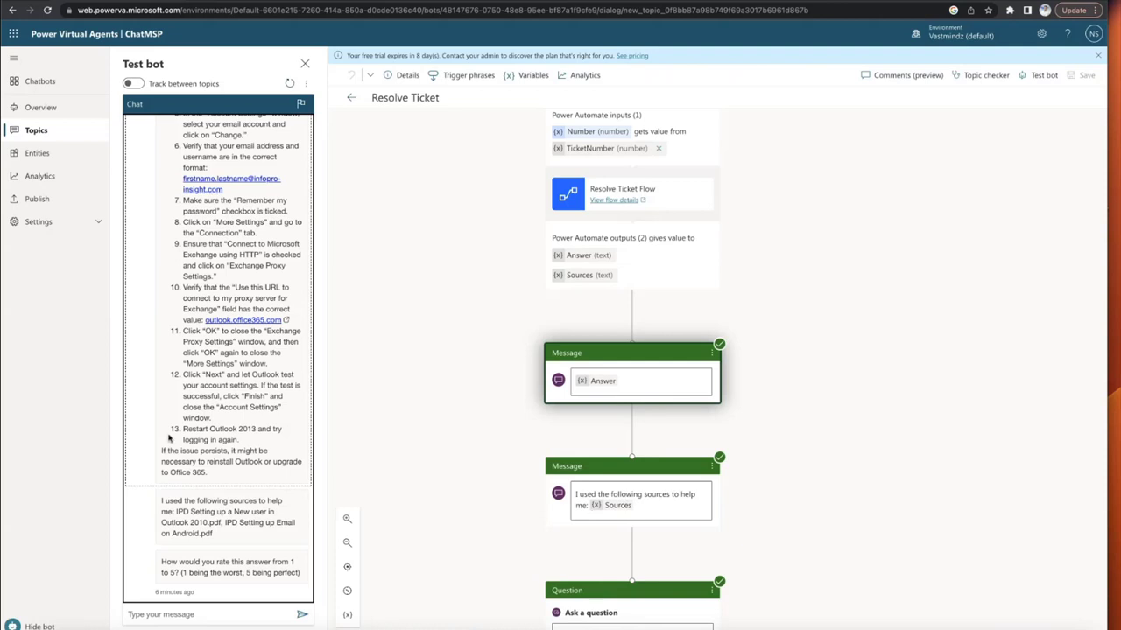
left_click(162, 501)
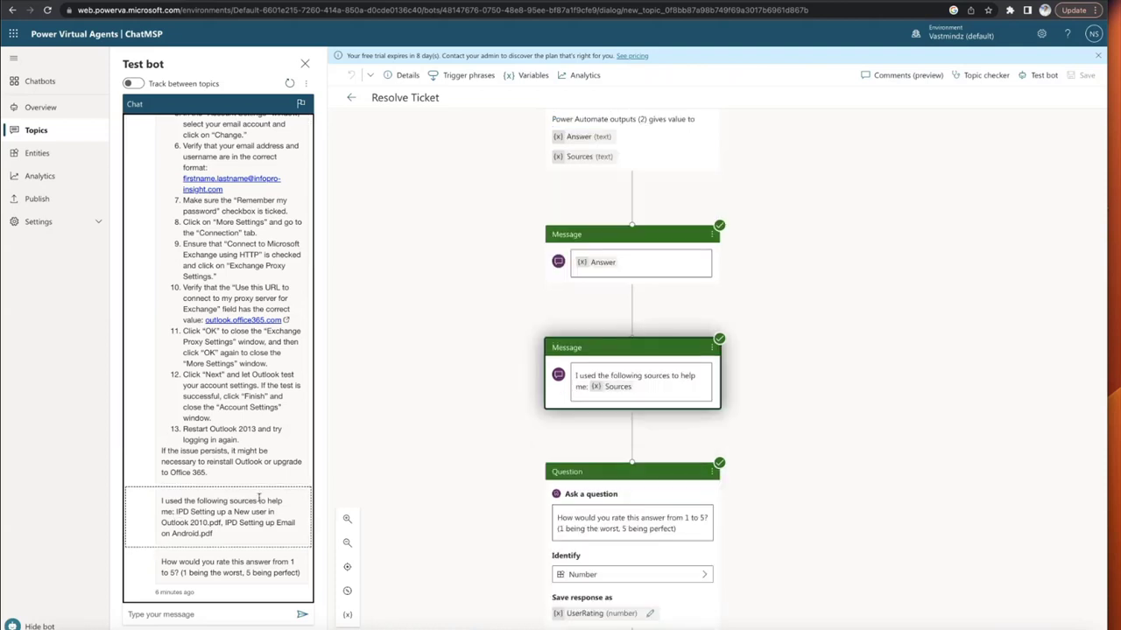
left_click_drag(176, 512, 256, 537)
left_click(256, 538)
scroll(598, 426, "down", 1)
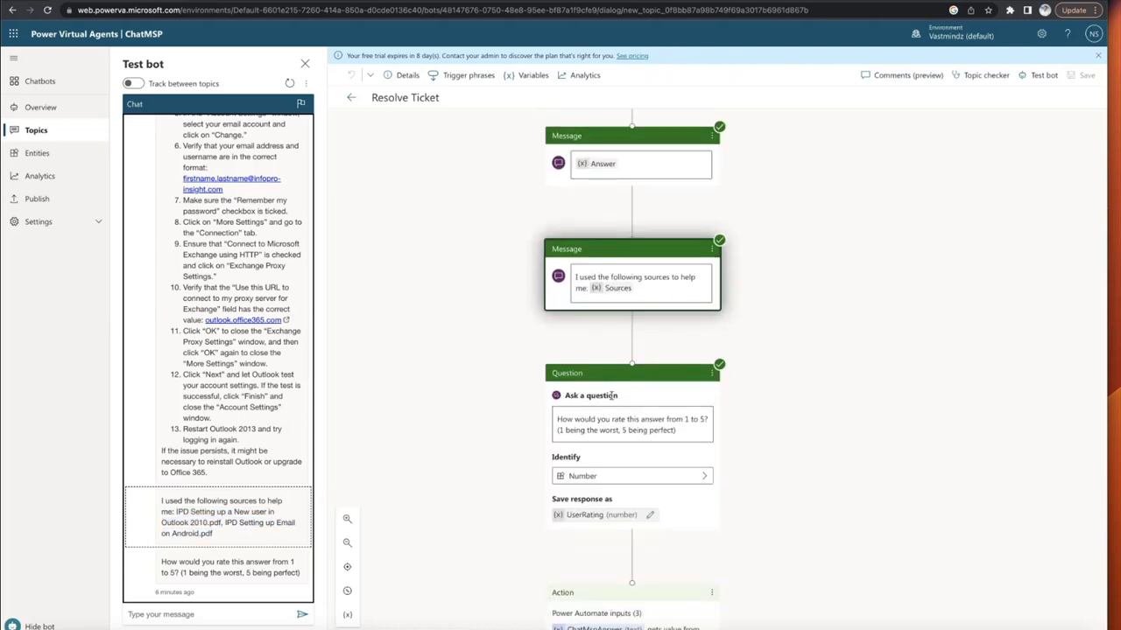
Inspect the topic's 1-to-5 rating question and the Add Feedback Entry action that follows it
left_click(633, 380)
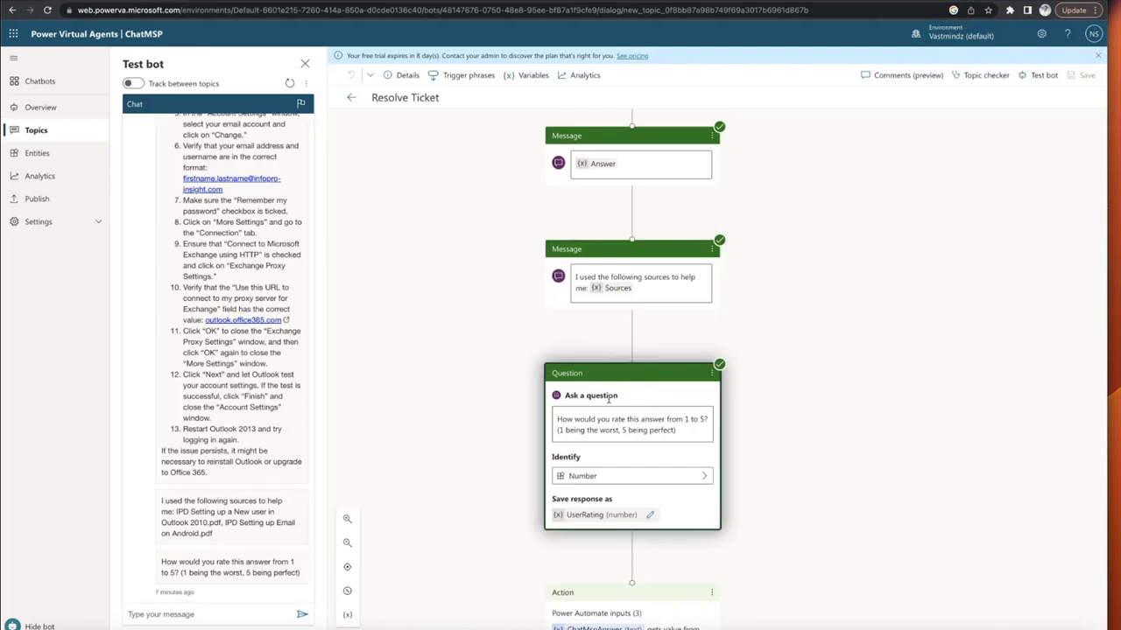
scroll(651, 409, "down", 2)
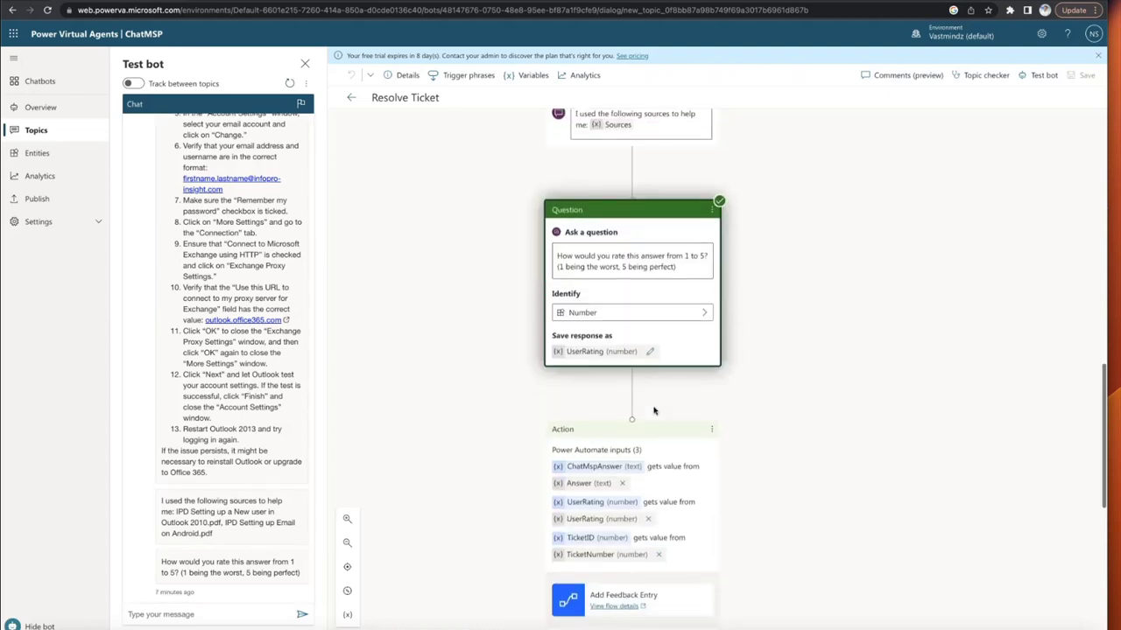
left_click(644, 429)
scroll(644, 429, "down", 1)
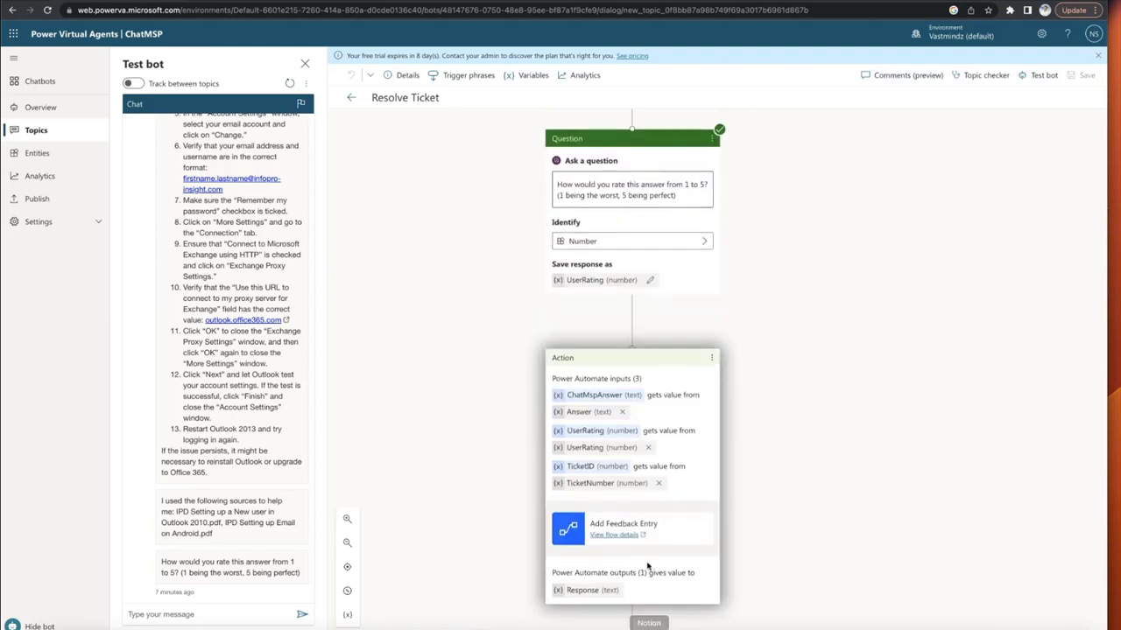
Open the Add Feedback Entry flow for editing, inspect its trigger inputs and HTTP action, and highlight the add-notion-entry part of the URI
left_click(624, 535)
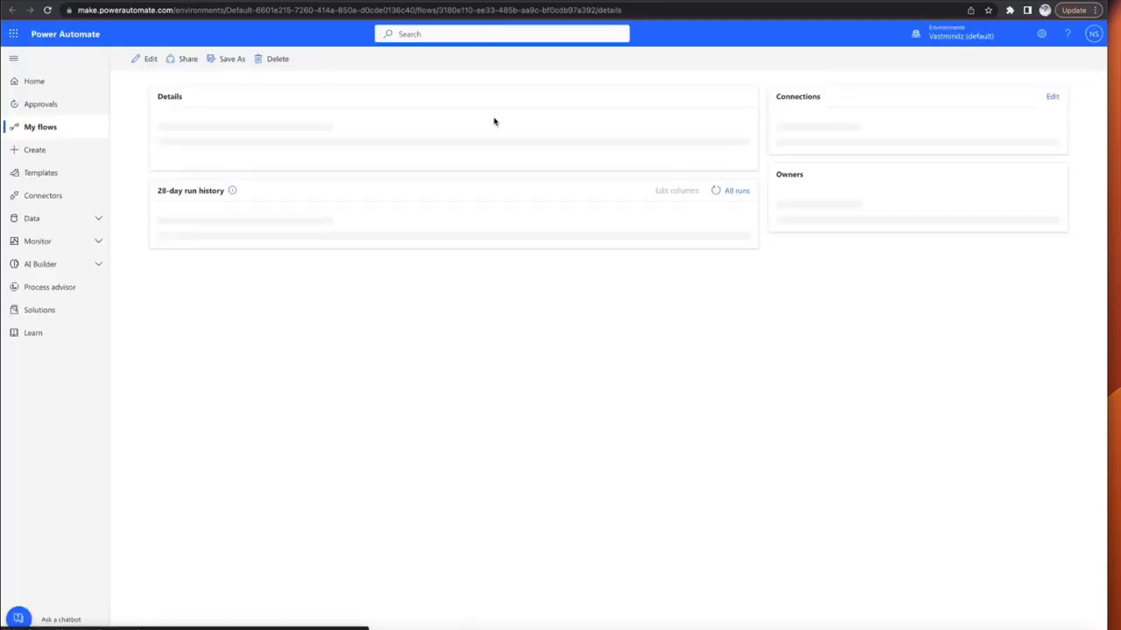
left_click(147, 62)
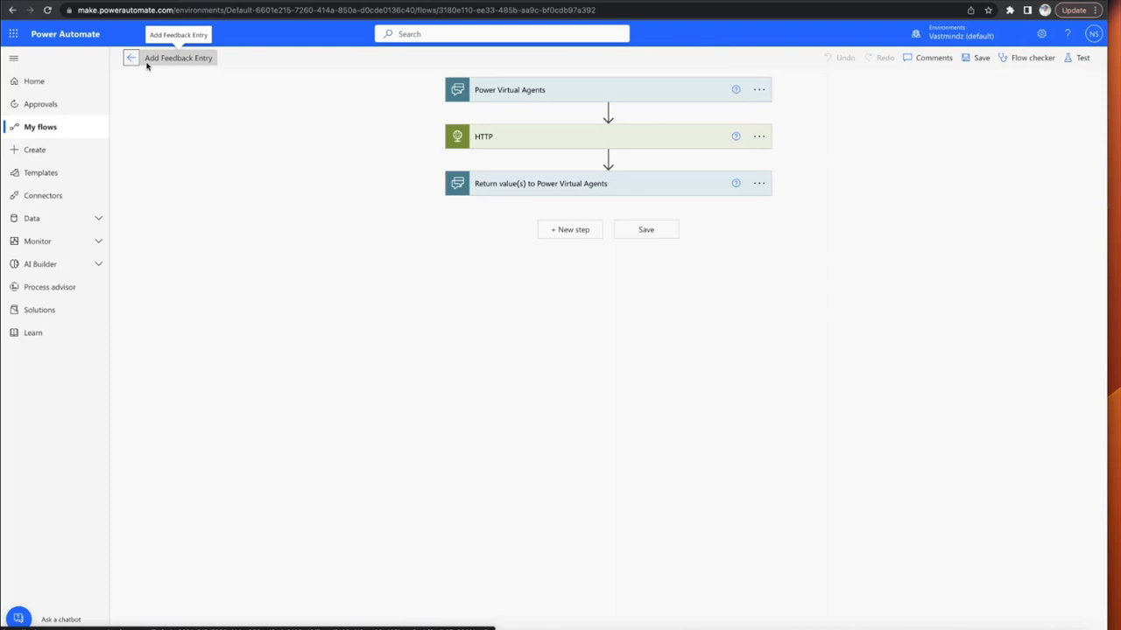
left_click(535, 94)
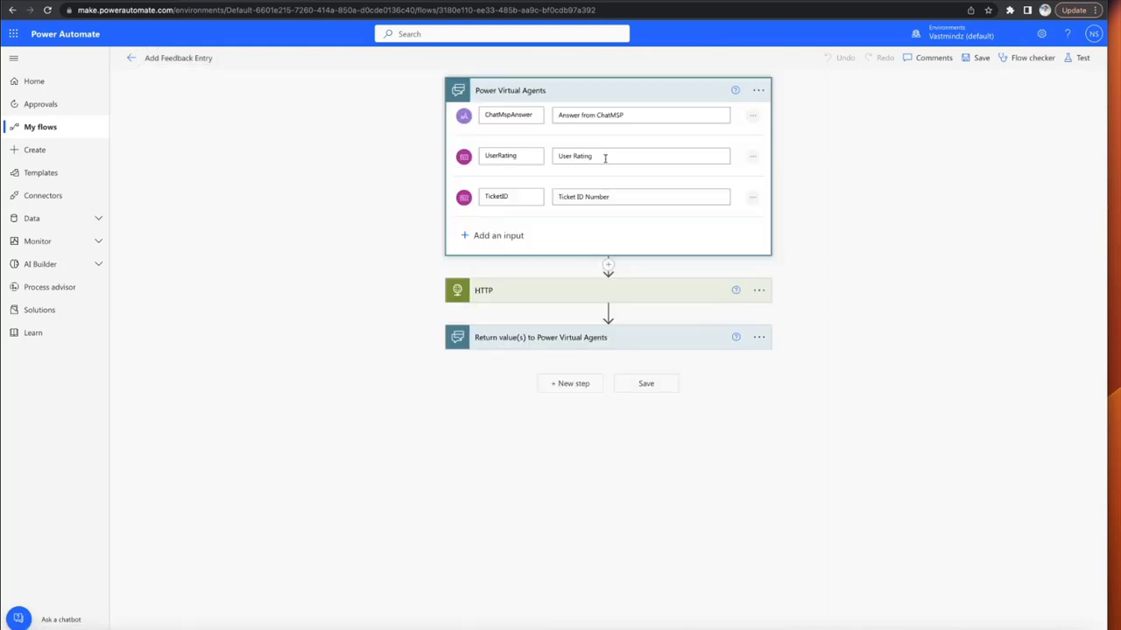
left_click(603, 291)
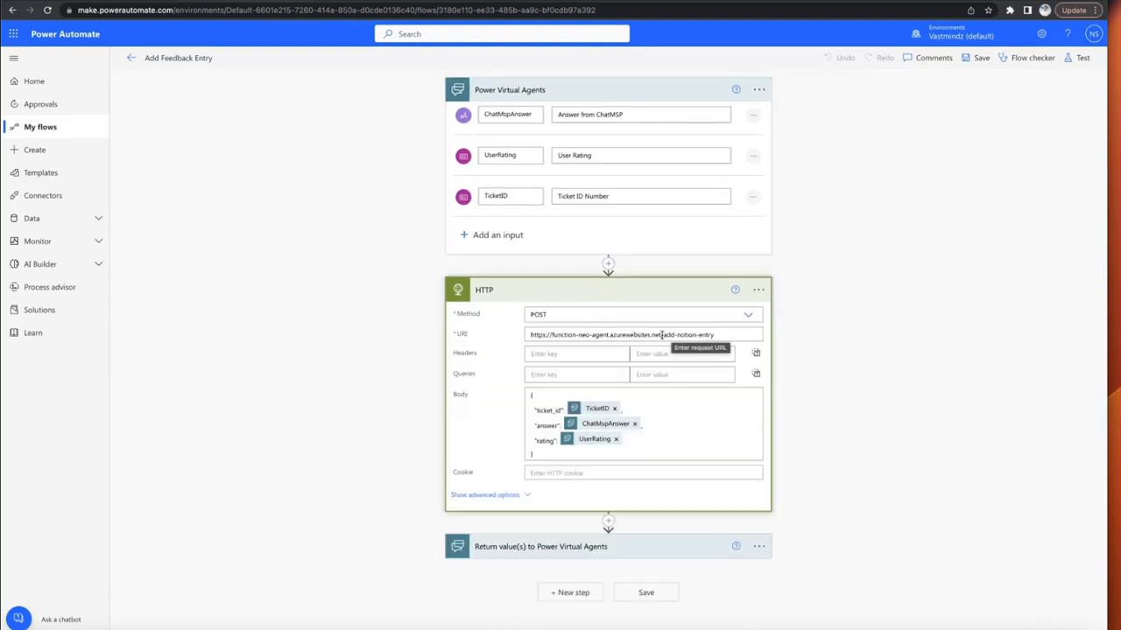
left_click_drag(662, 334, 715, 336)
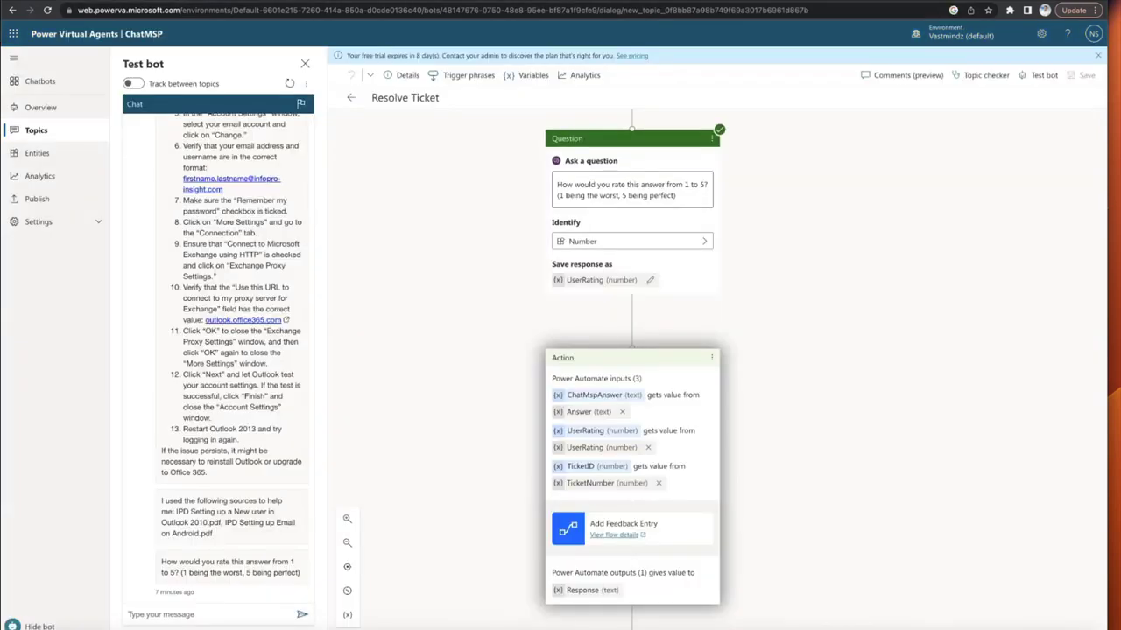
Return to the Resolve Ticket topic, view its final Response message, and open the ChatMSP bot's analytics summary
scroll(506, 250, "down", 5)
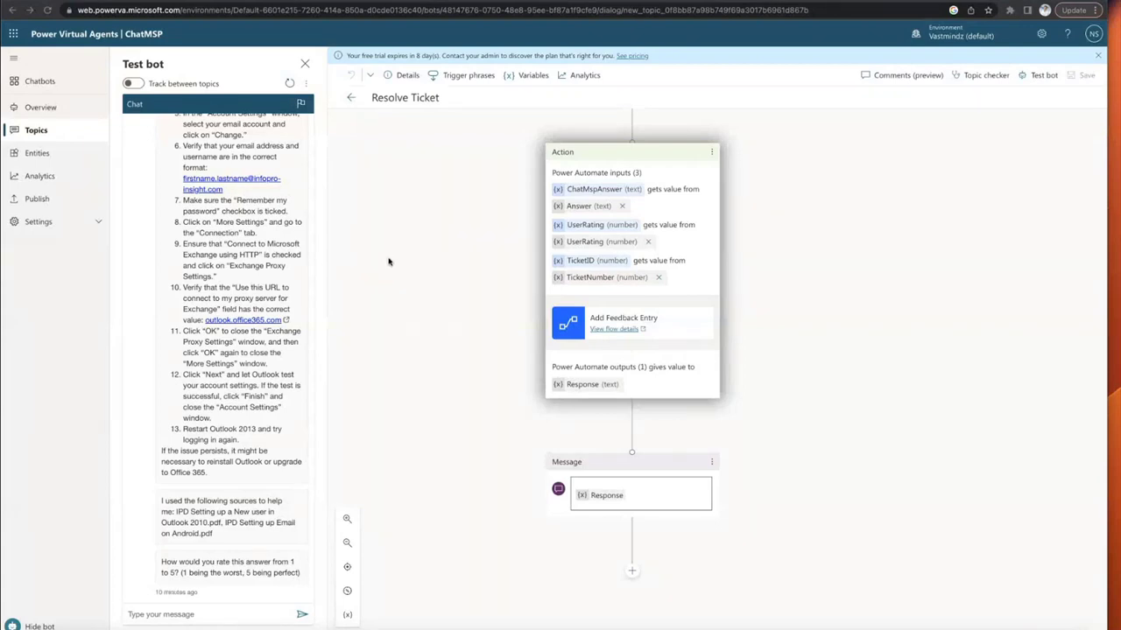
left_click(29, 179)
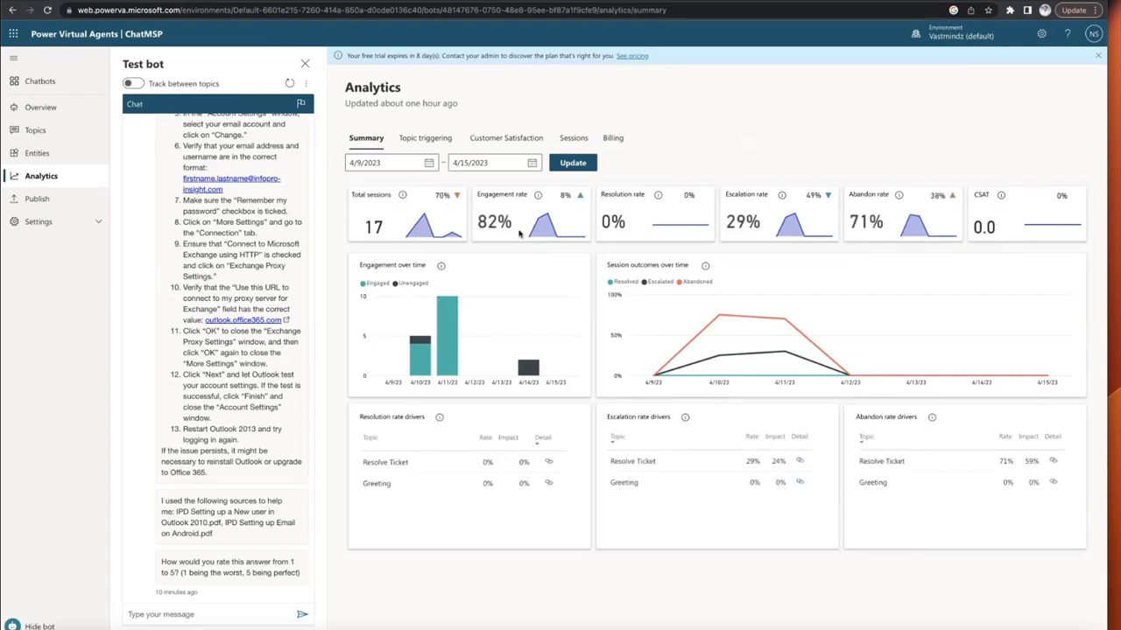
mouse_move(562, 220)
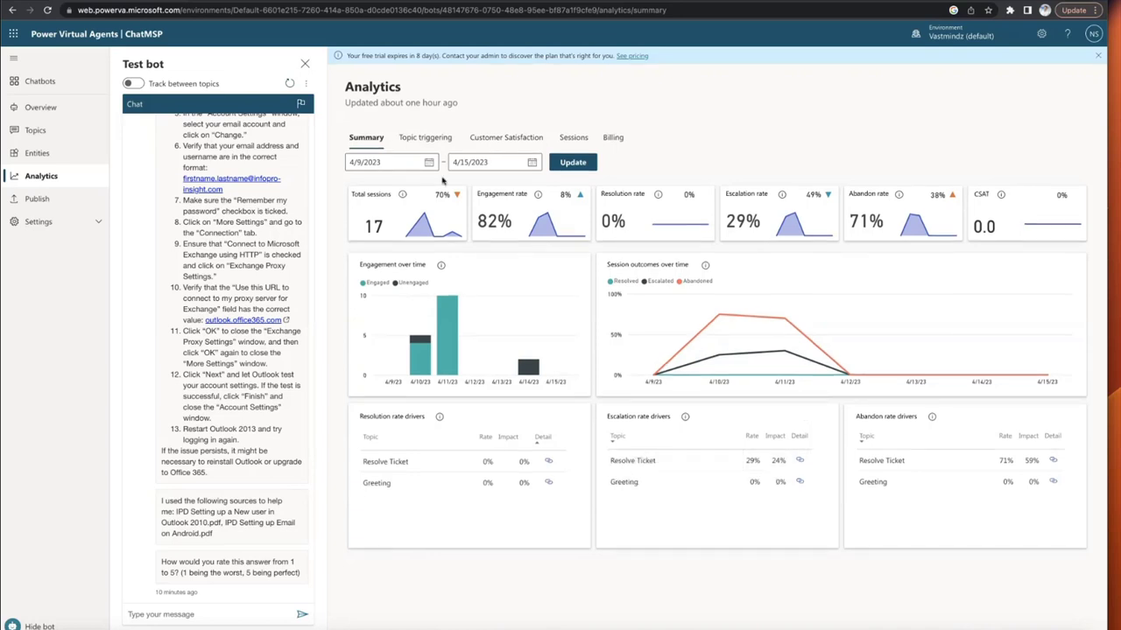
Look through the bot's Topic triggering, Customer Satisfaction, Sessions and Billing analytics, and return to the summary's session rates
left_click(426, 140)
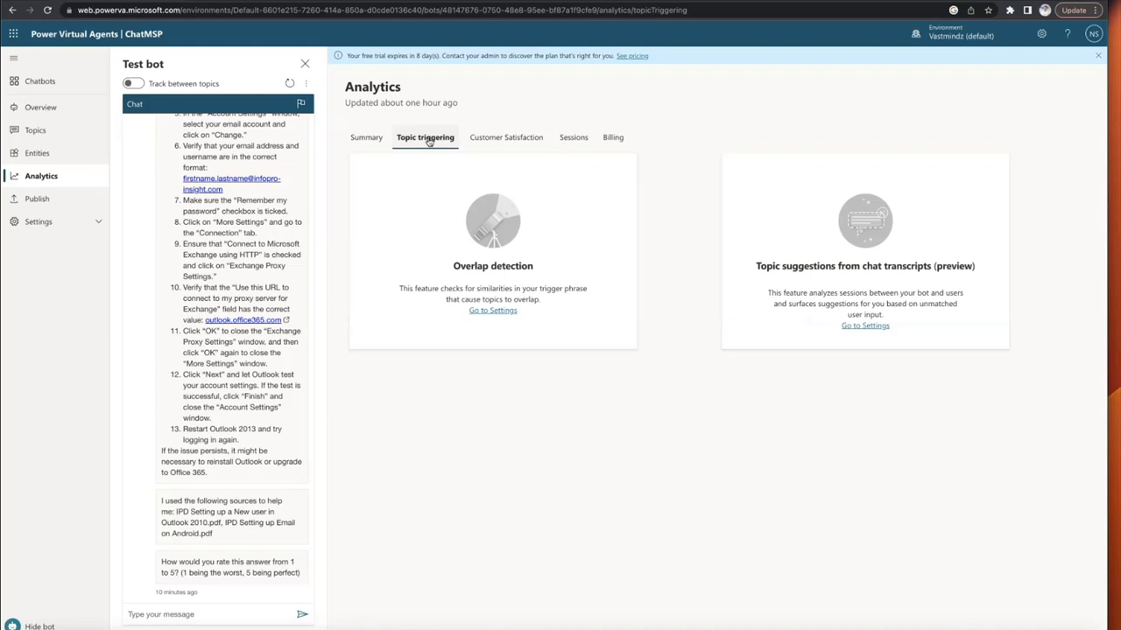
left_click_drag(412, 288, 467, 290)
left_click(419, 289)
left_click(513, 138)
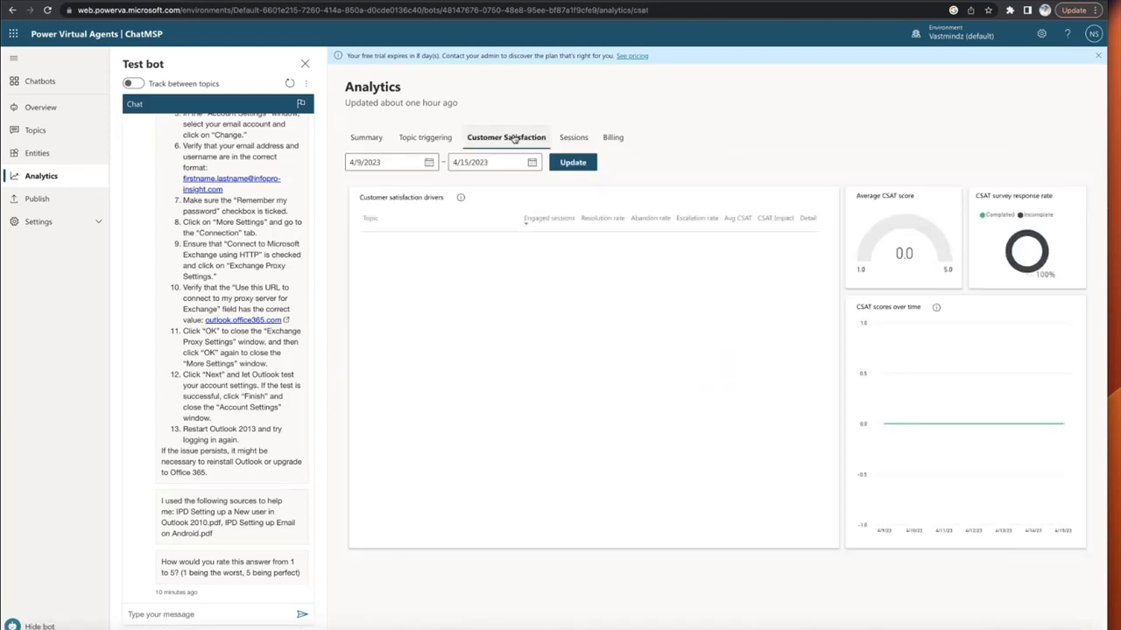
left_click(573, 138)
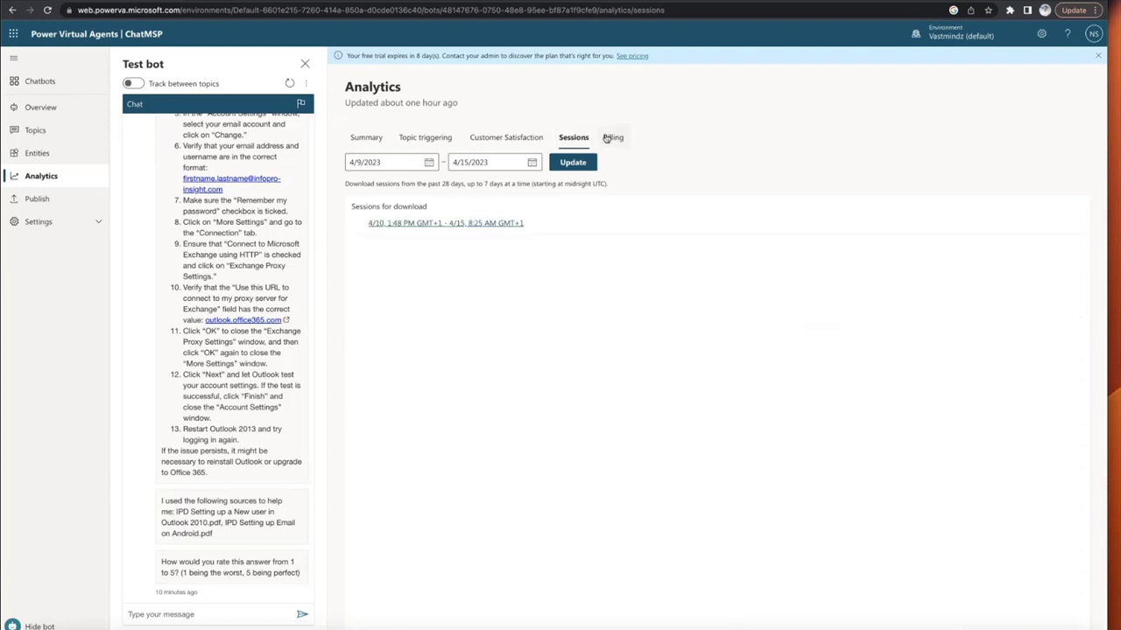
left_click(613, 138)
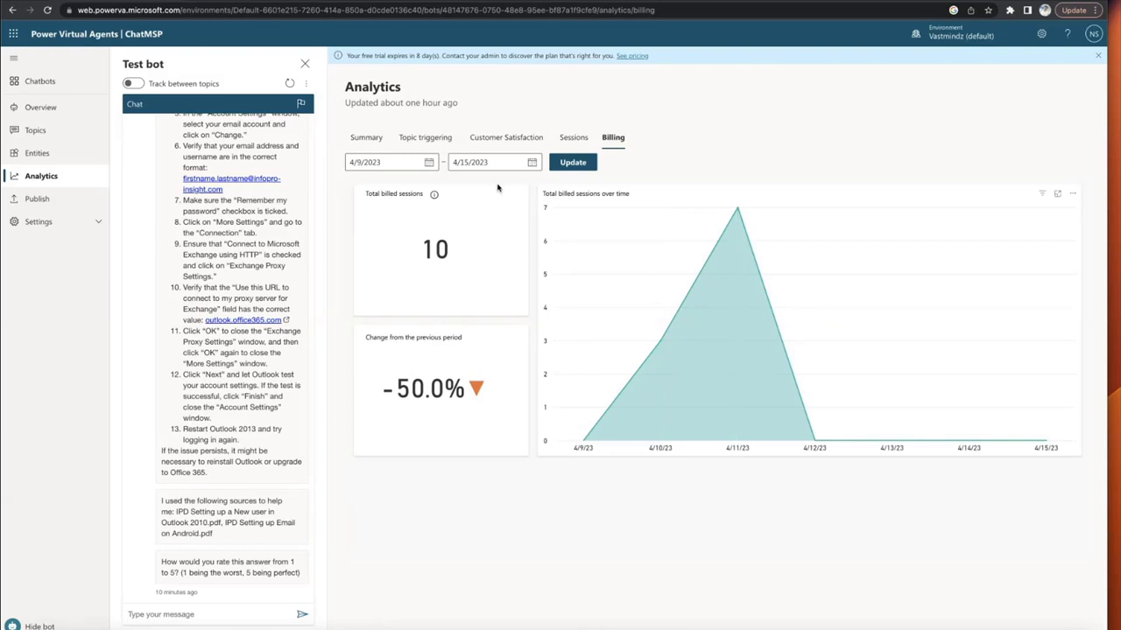
left_click(358, 140)
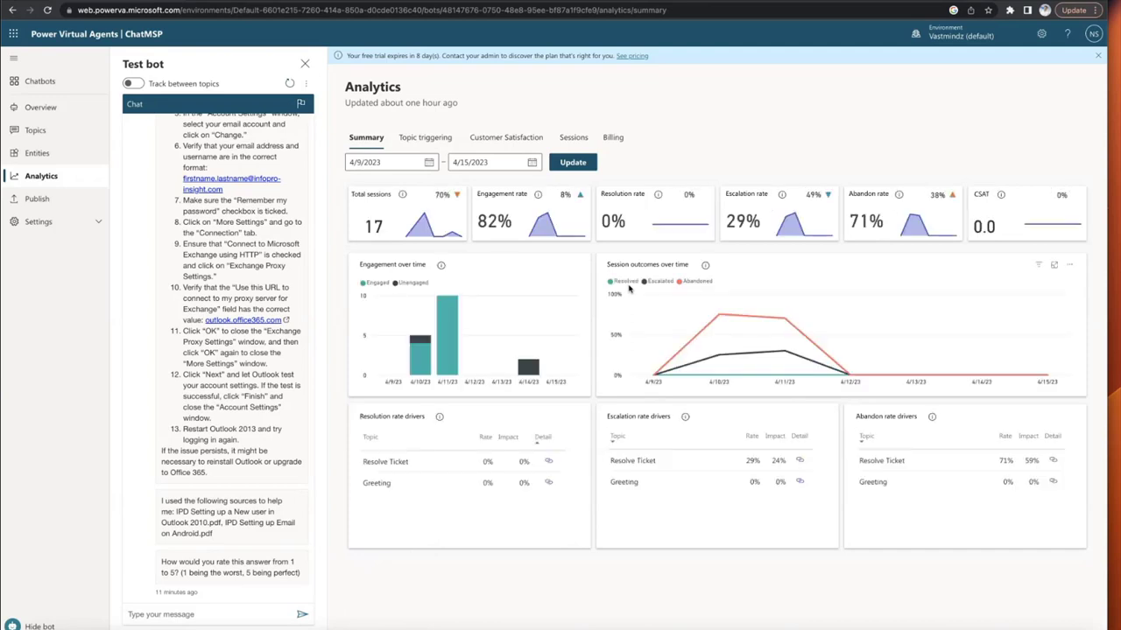
mouse_move(782, 196)
Go from the bot's Publish page to its channels and open the Demo website channel settings
left_click(49, 200)
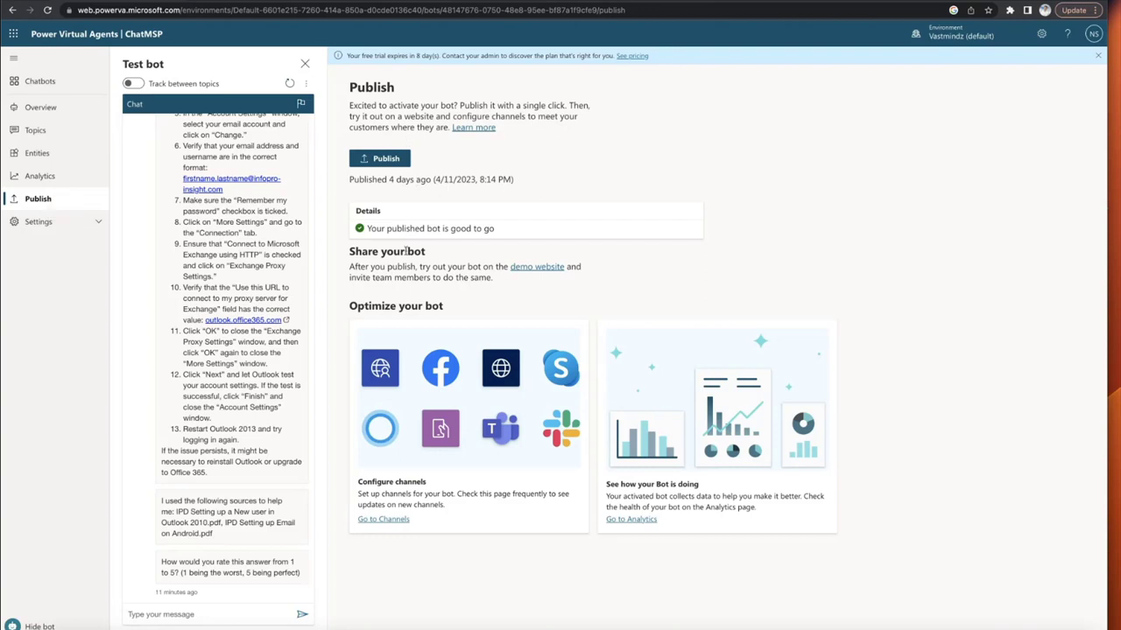
left_click(383, 519)
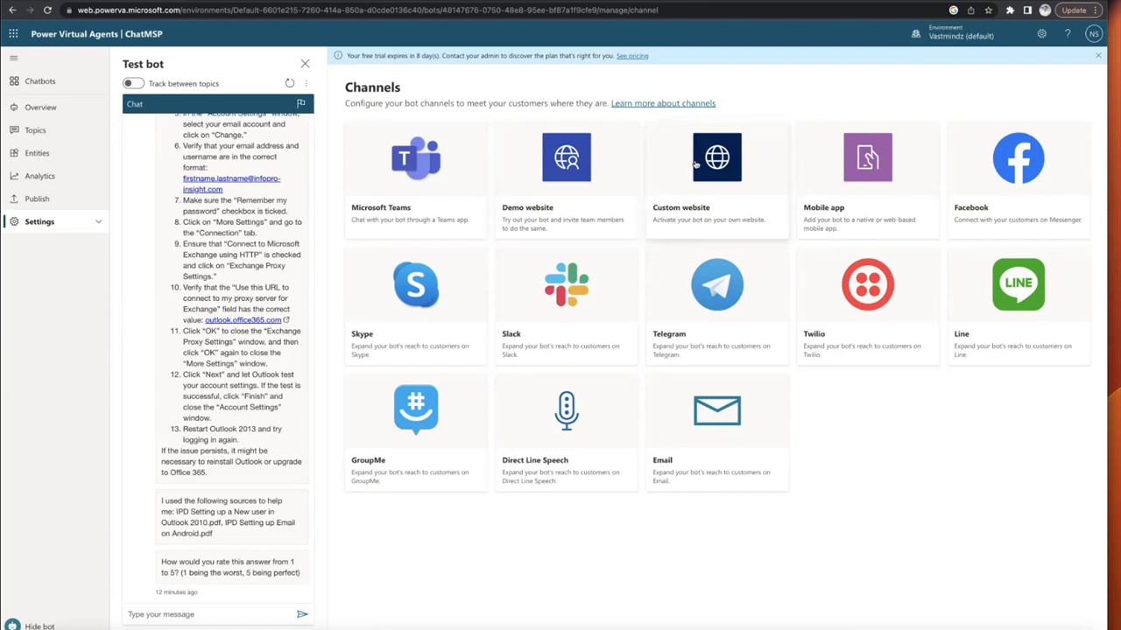
left_click(560, 187)
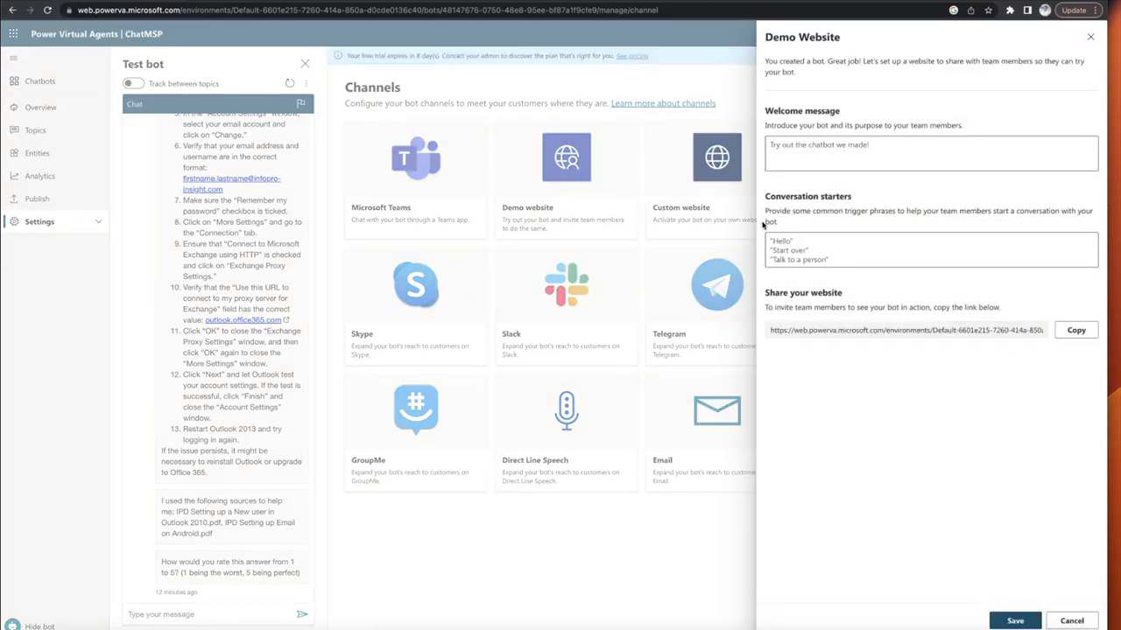
Copy the demo website's share link and open it in a new browser tab
left_click(1077, 331)
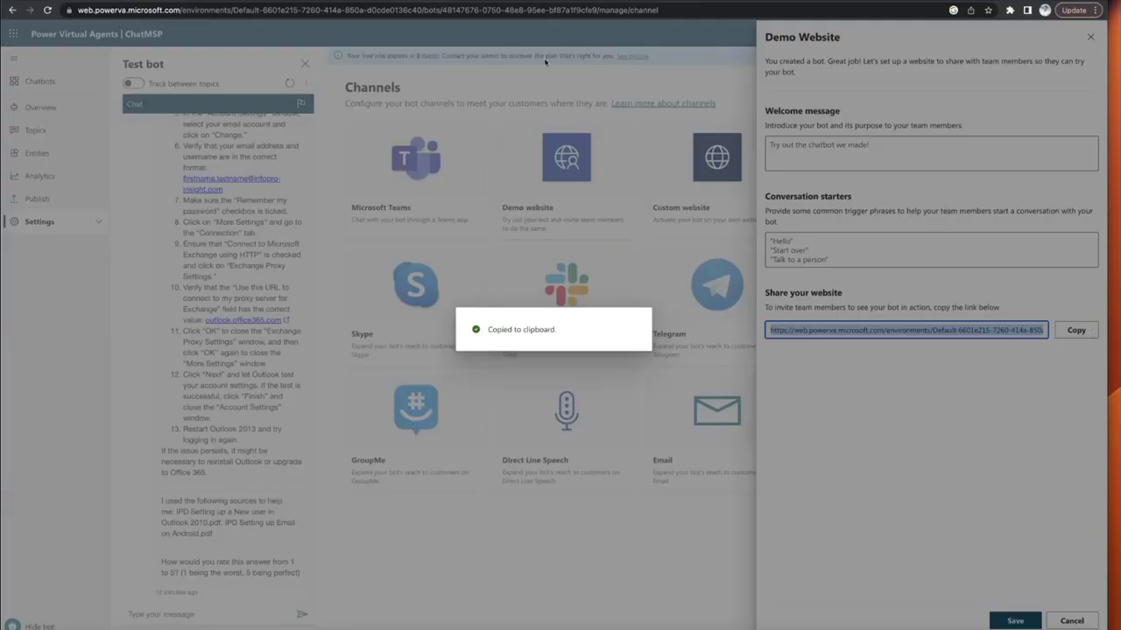
key("super+t")
key("super+v")
key("Return")
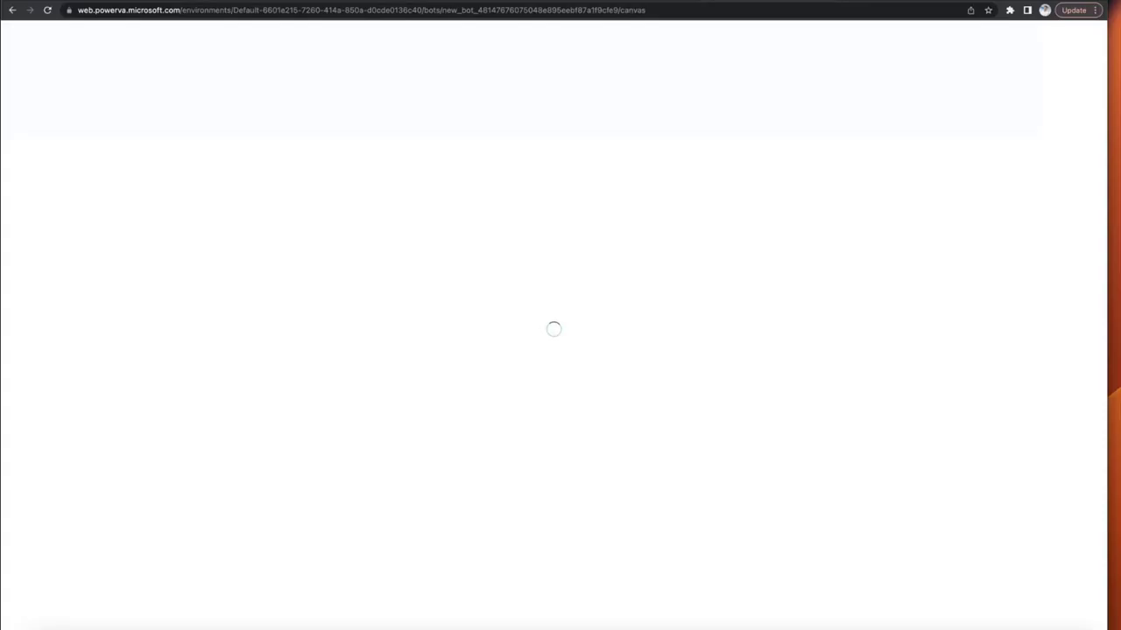